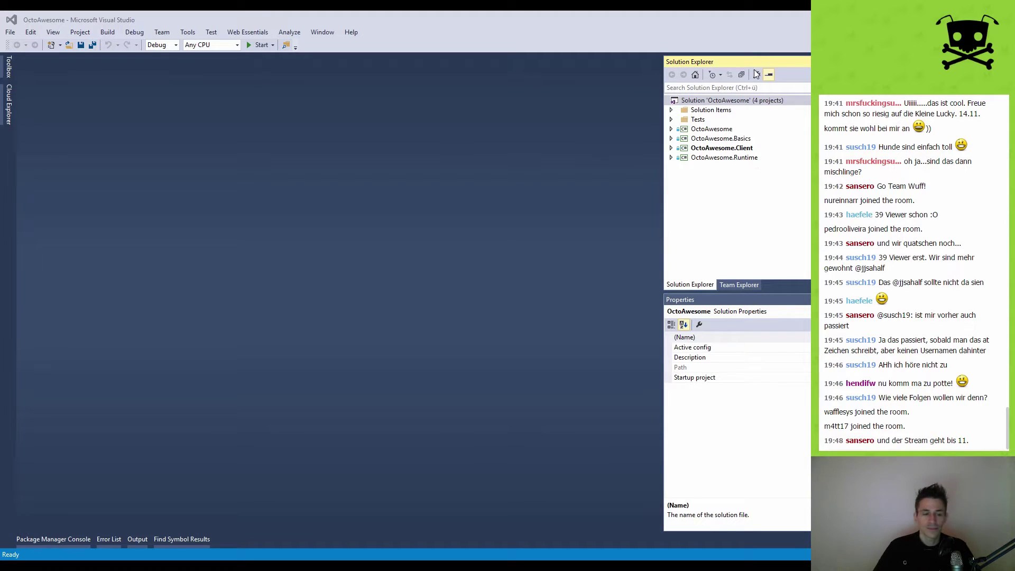
# Launch the OctoAwesome game from its solution in the debugger and start playing.
pyautogui.click(519, 185)
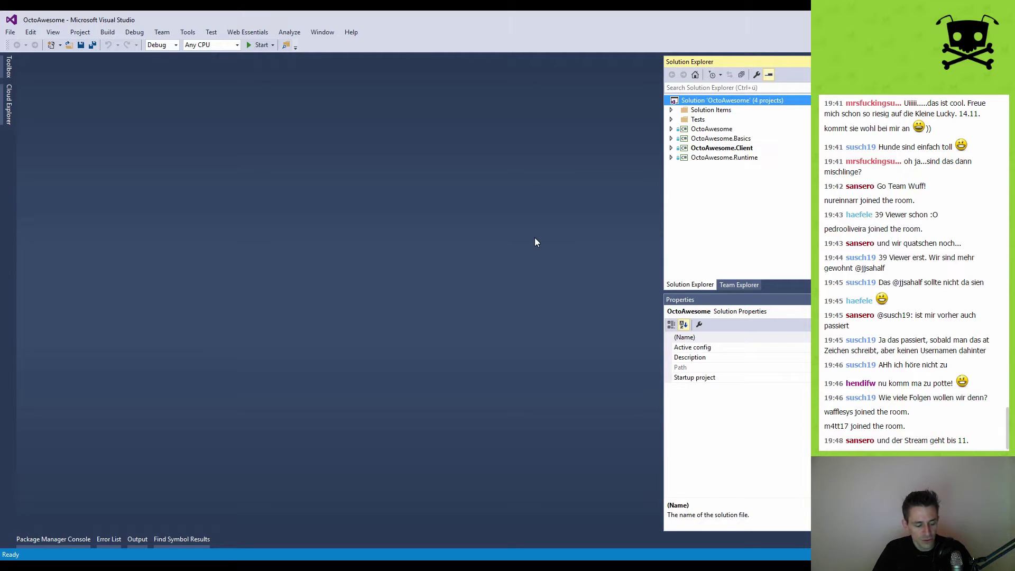
pyautogui.press('F5')
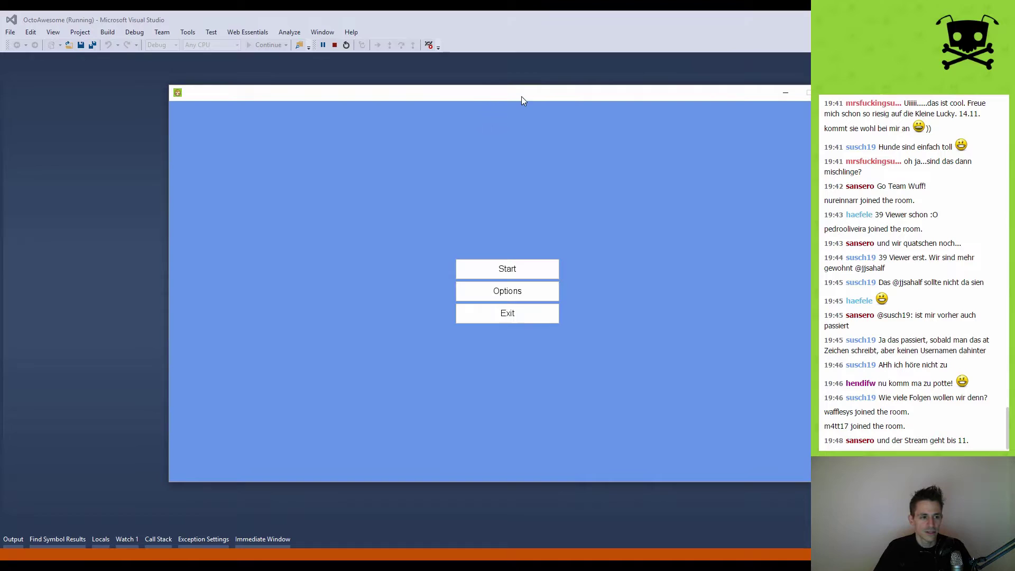
pyautogui.moveTo(529, 96); pyautogui.dragTo(454, 102)
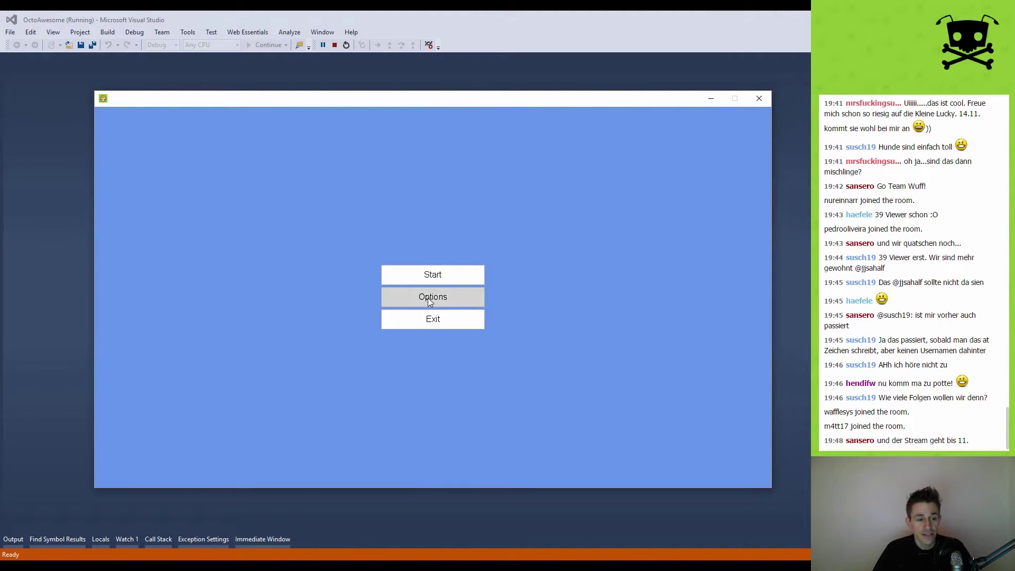
pyautogui.click(431, 274)
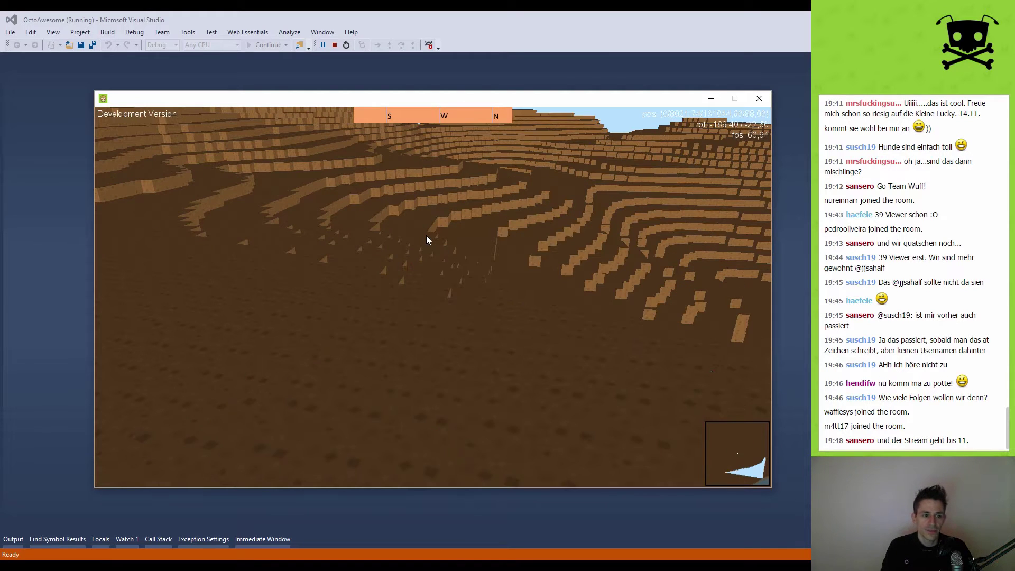
# Reposition the game window, close the game, and bring up File Explorer.
pyautogui.moveTo(497, 96); pyautogui.dragTo(503, 96)
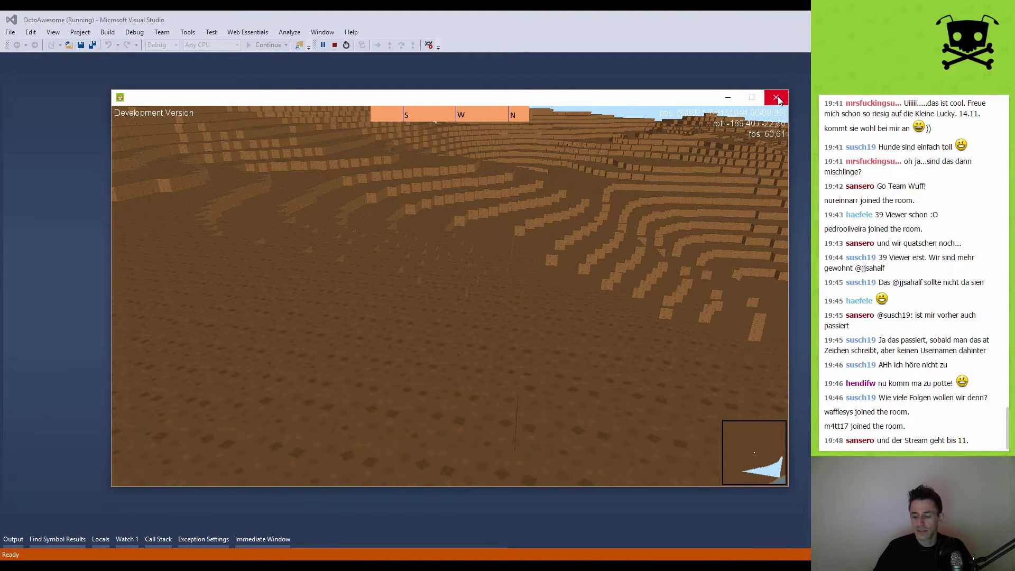
pyautogui.moveTo(655, 99); pyautogui.dragTo(641, 85)
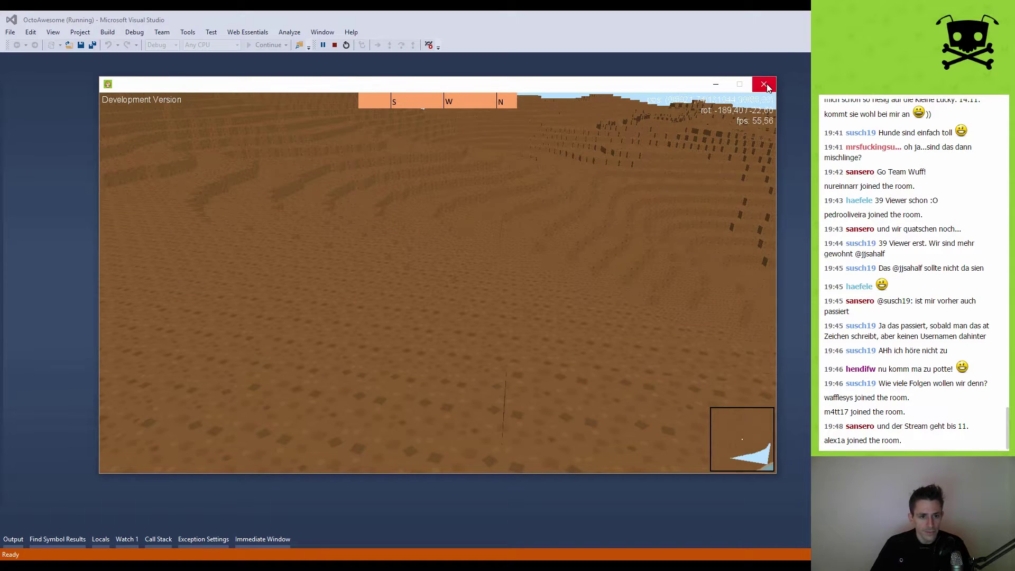
pyautogui.press('Escape')
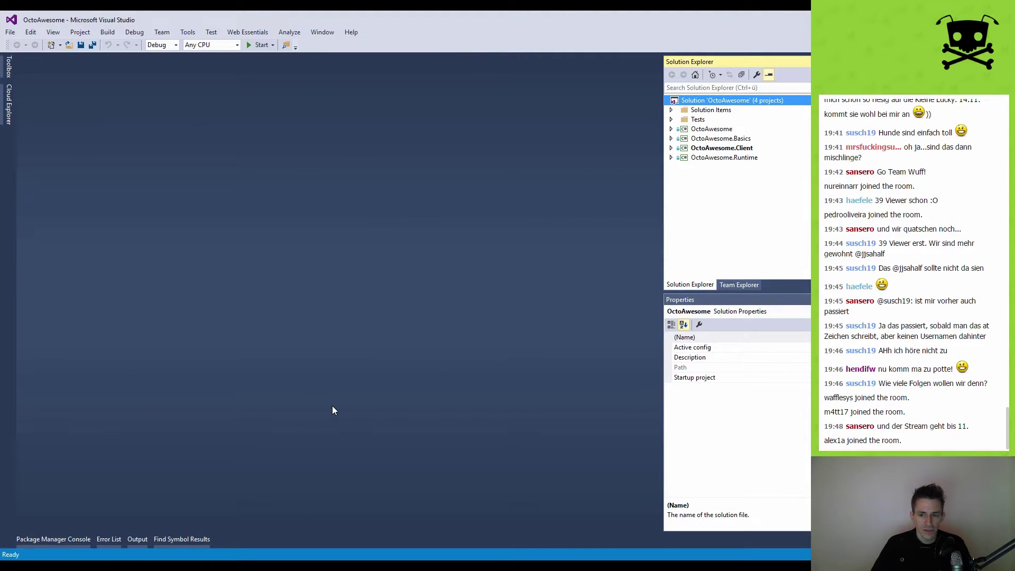
pyautogui.press('super+e')
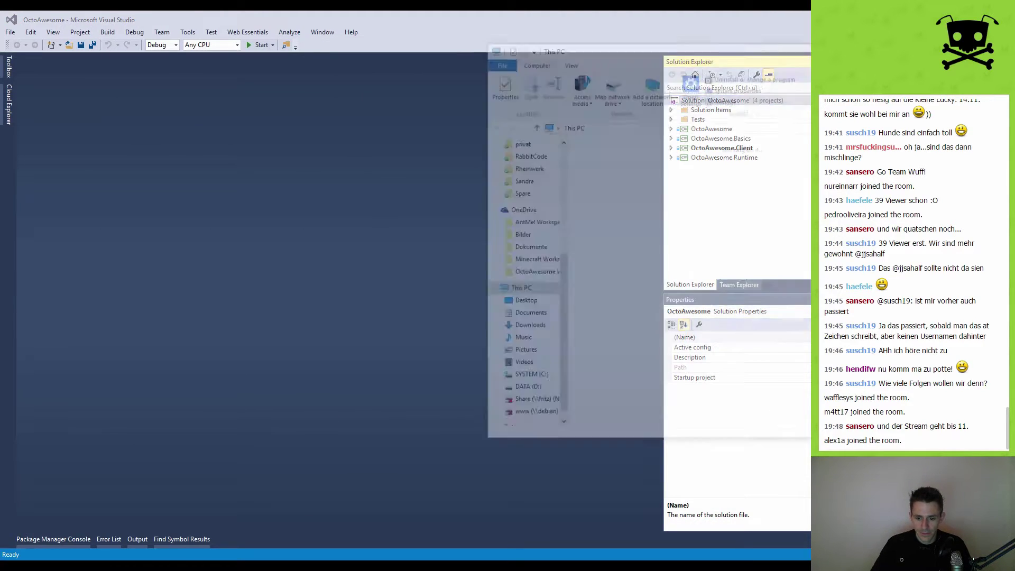
pyautogui.hotkey('alt', 'Tab')
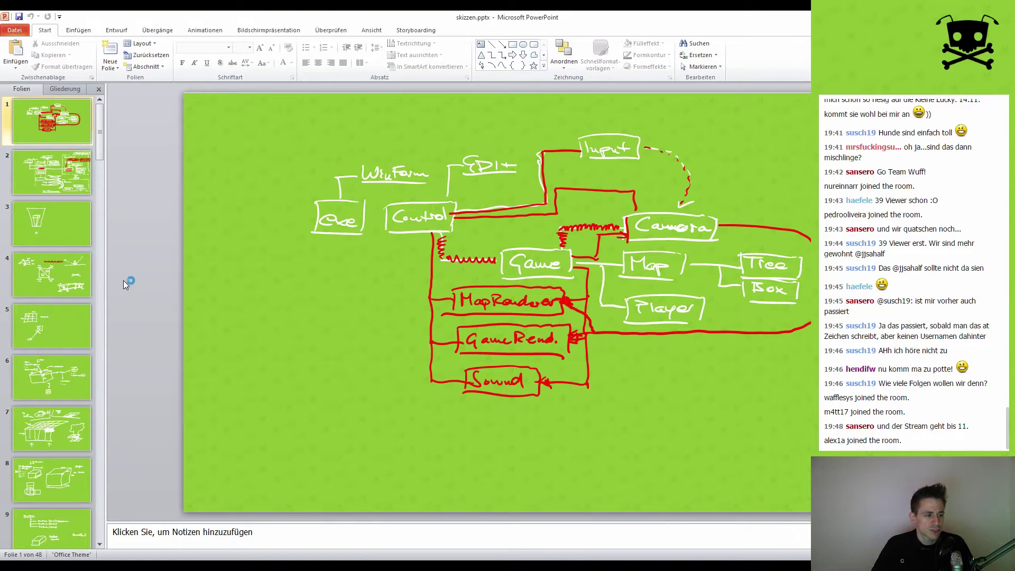
# Scroll down the slide list, then undo the accidental slide pastes.
pyautogui.scroll(-10, 41, 268)
pyautogui.scroll(-5, 41, 270)
pyautogui.scroll(-2, 39, 271)
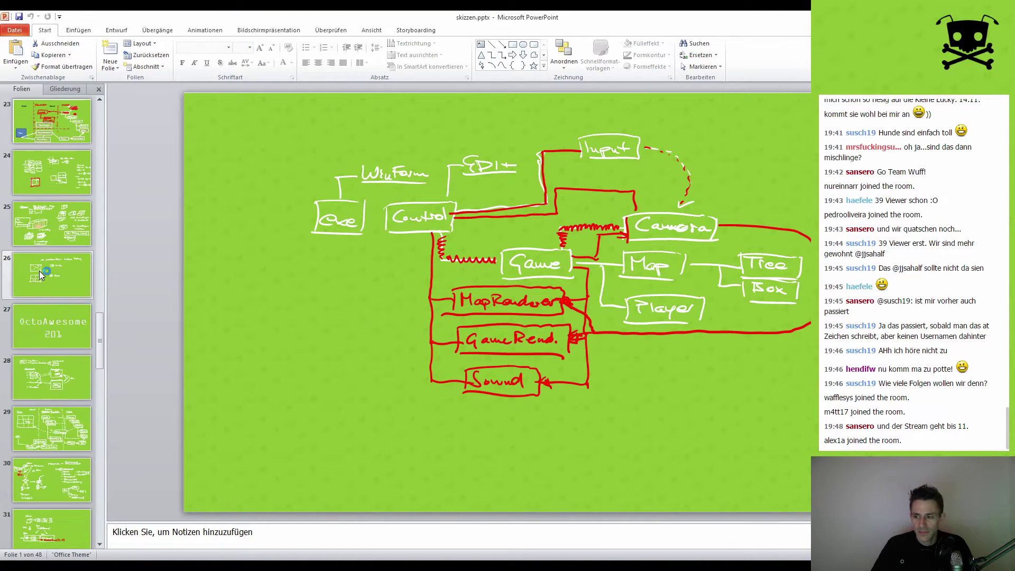
pyautogui.scroll(-2, 39, 270)
pyautogui.scroll(-2, 39, 270)
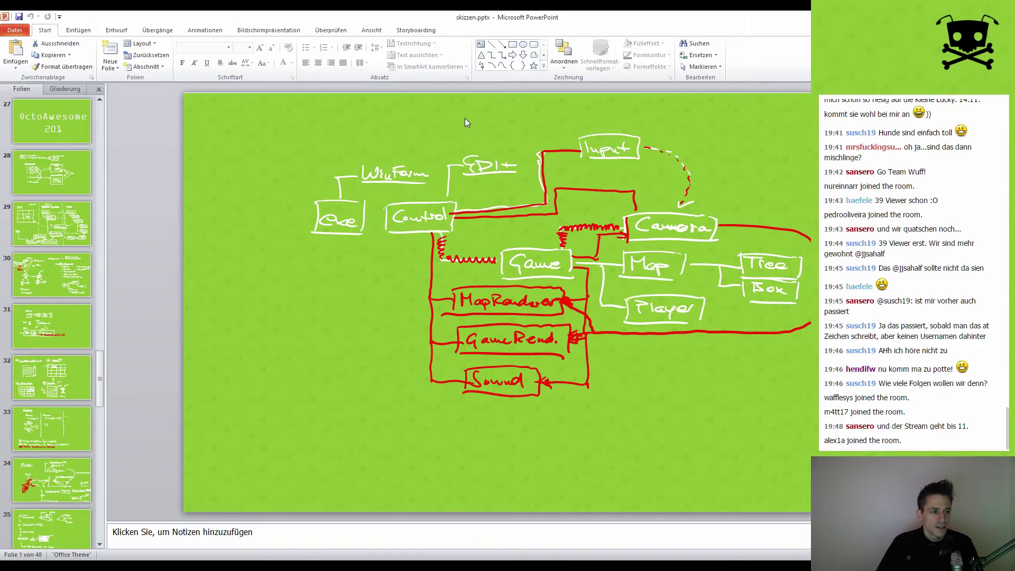
pyautogui.scroll(-3, 79, 333)
pyautogui.scroll(-3, 79, 333)
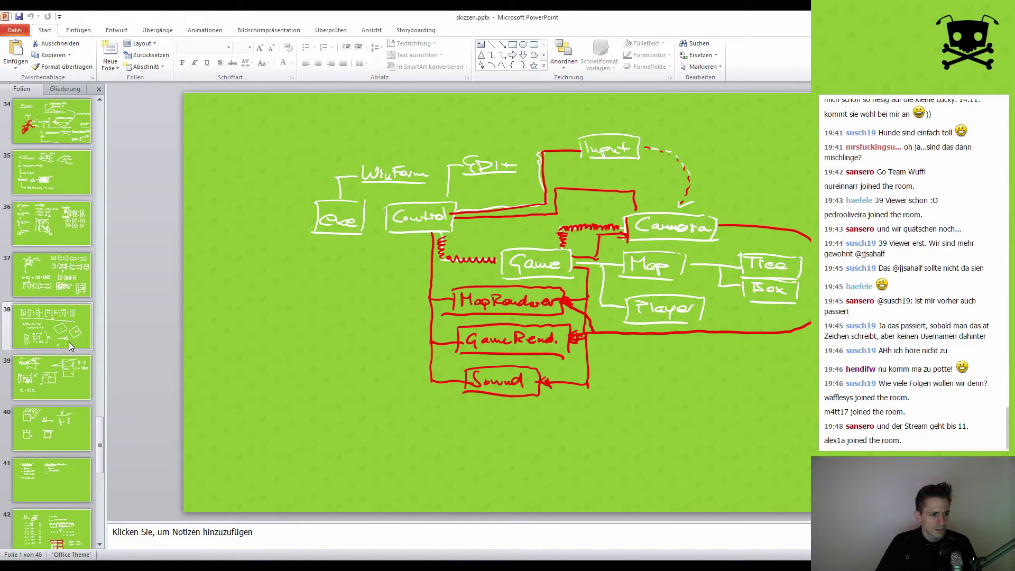
pyautogui.scroll(-3, 68, 341)
pyautogui.scroll(-2, 69, 342)
pyautogui.scroll(-2, 69, 341)
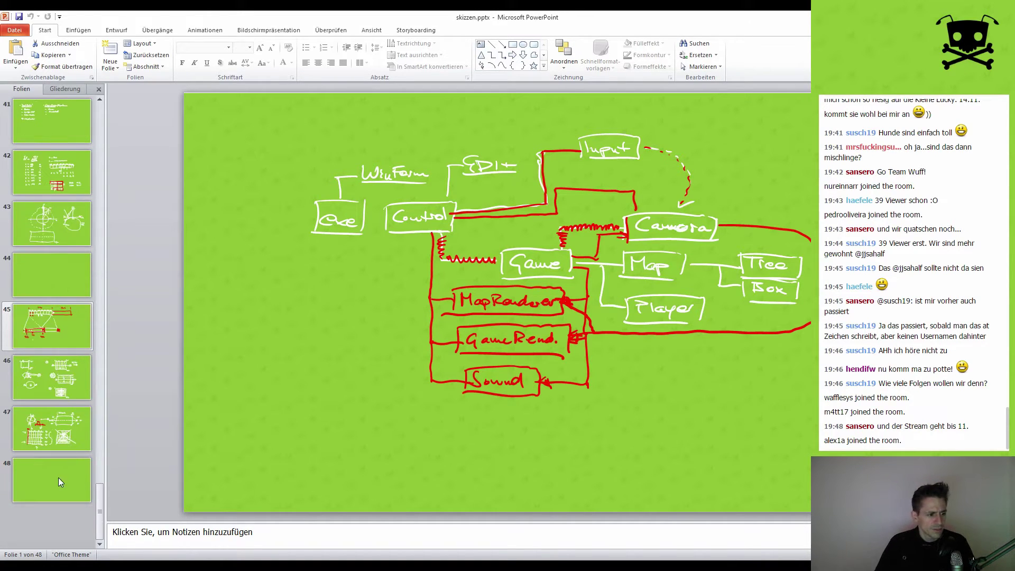
pyautogui.hotkey('ctrl', 'v')
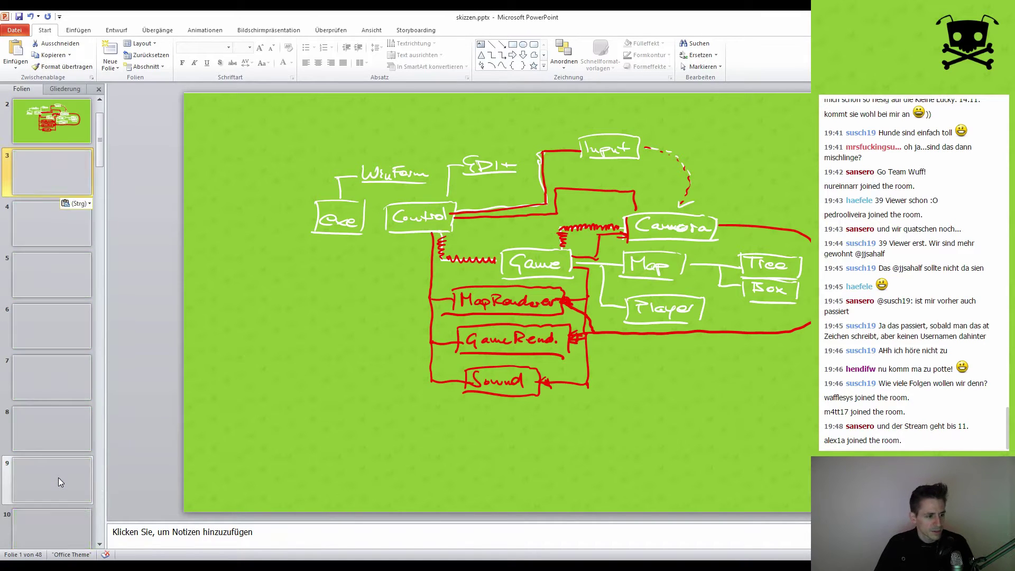
pyautogui.hotkey('ctrl', 'v')
pyautogui.hotkey('ctrl', 'v')
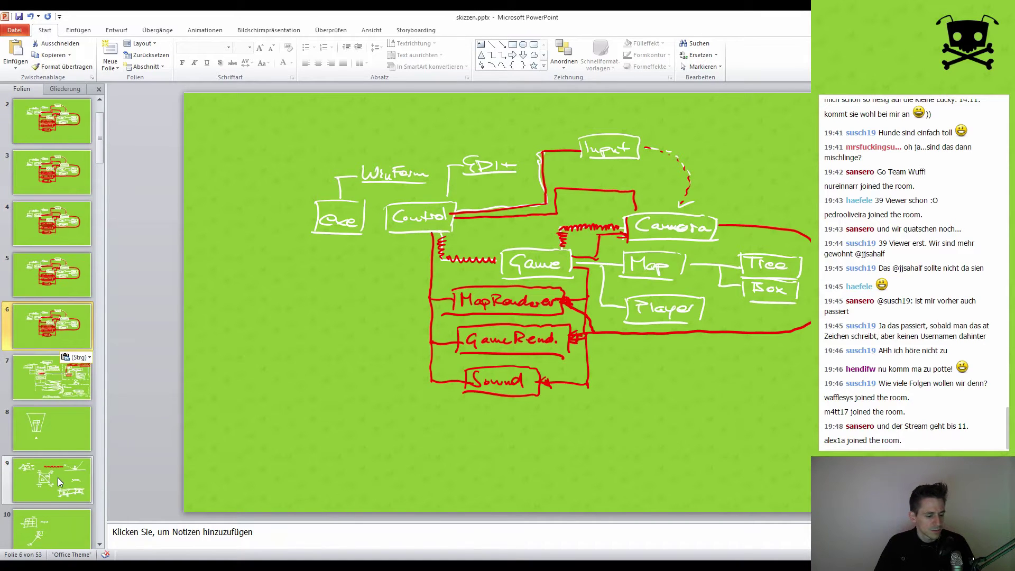
pyautogui.hotkey('ctrl', 'v')
pyautogui.hotkey('ctrl', 'v')
pyautogui.hotkey('ctrl', 'z')
pyautogui.hotkey('ctrl', 'z')
pyautogui.hotkey('ctrl', 'z')
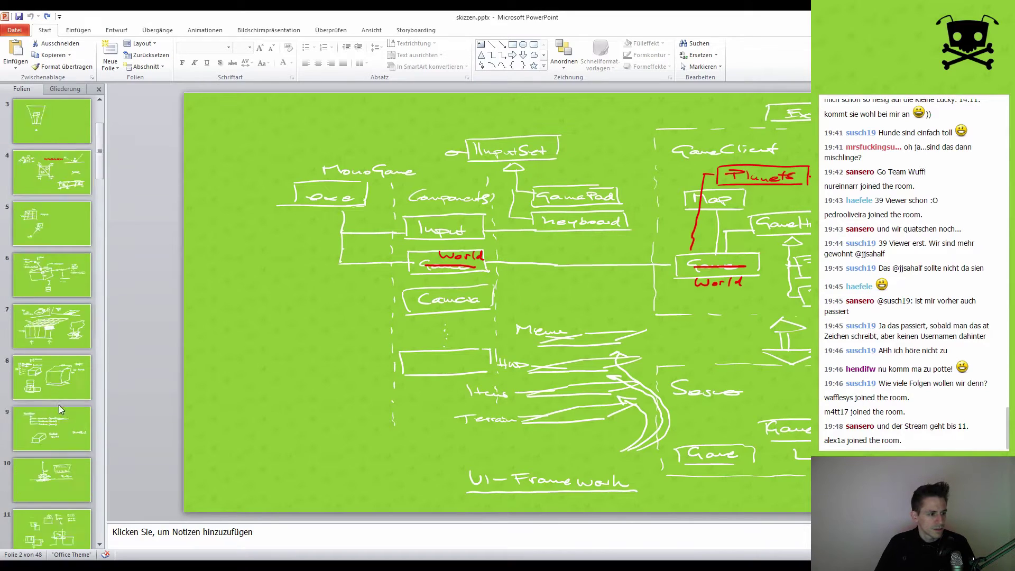
# Add new blank slides after slide 48 and start the slideshow on a blank slide.
pyautogui.scroll(-5, 81, 298)
pyautogui.moveTo(103, 251); pyautogui.dragTo(100, 516)
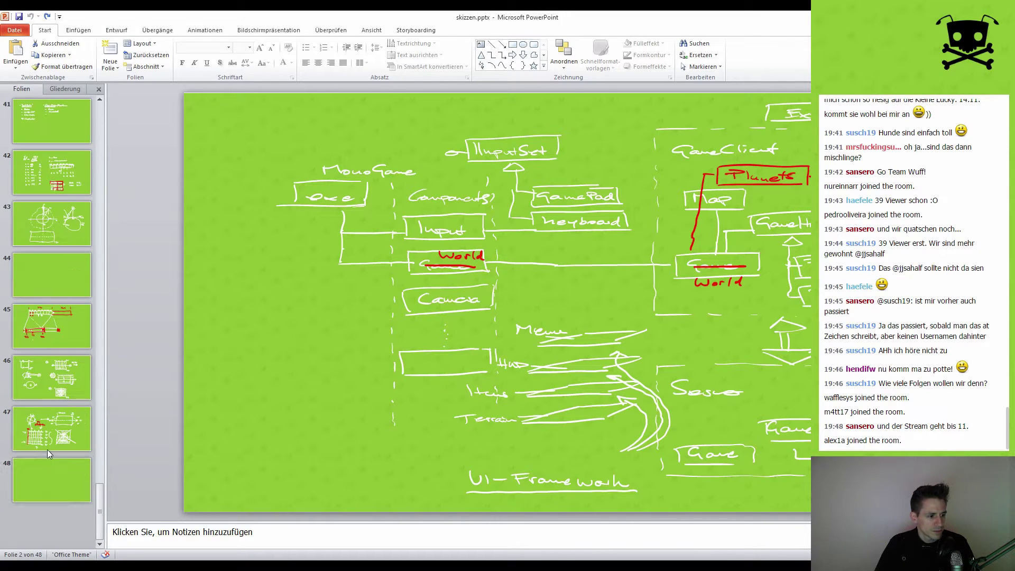
pyautogui.click(42, 479)
pyautogui.hotkey('ctrl', 'v')
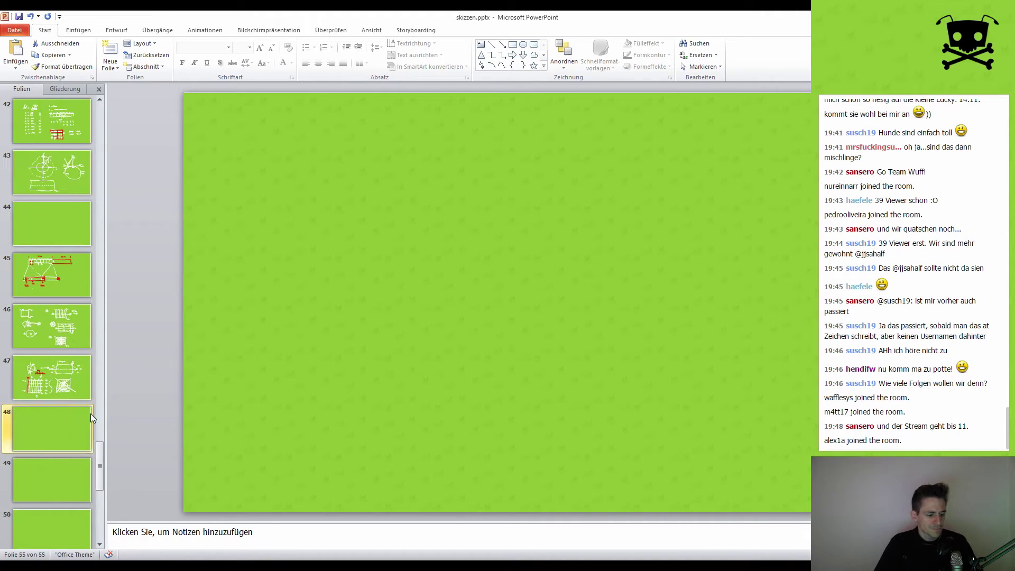
pyautogui.hotkey('shift', 'F5')
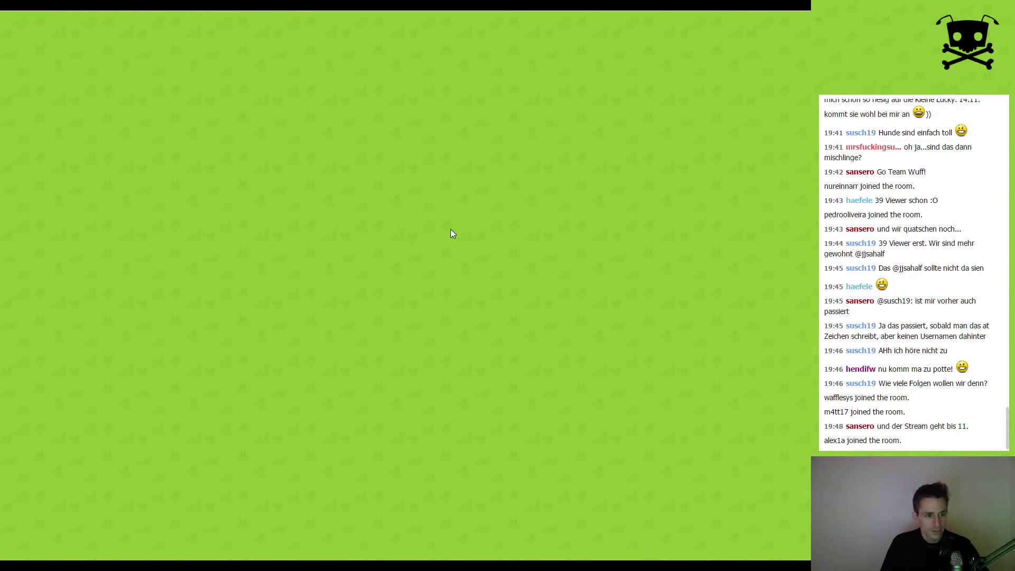
# Switch the slideshow pointer to the pen (Zeigeroptionen > Stift) and choose a Freihandfarbe ink colour.
pyautogui.rightClick(458, 214)
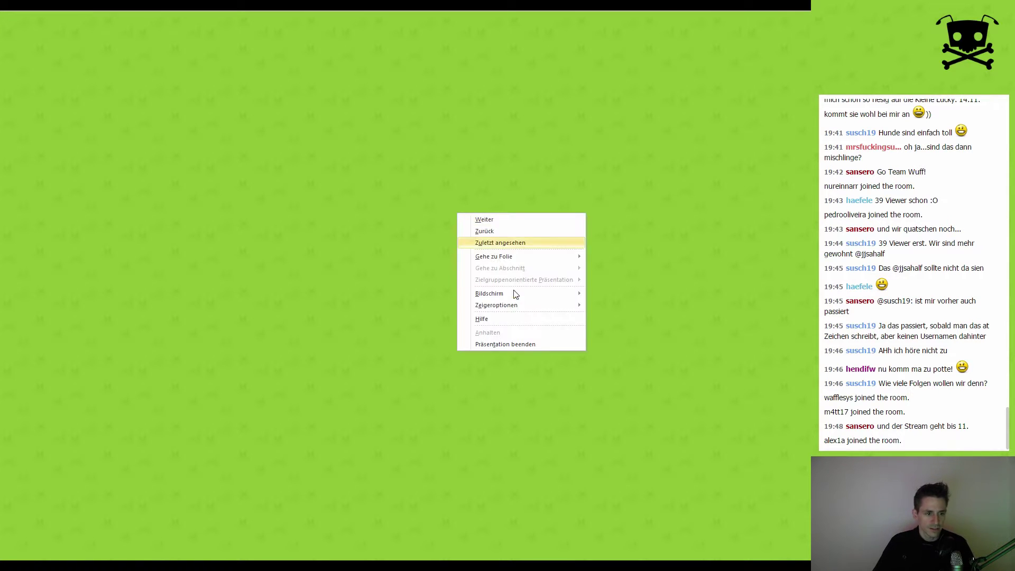
pyautogui.moveTo(497, 305)
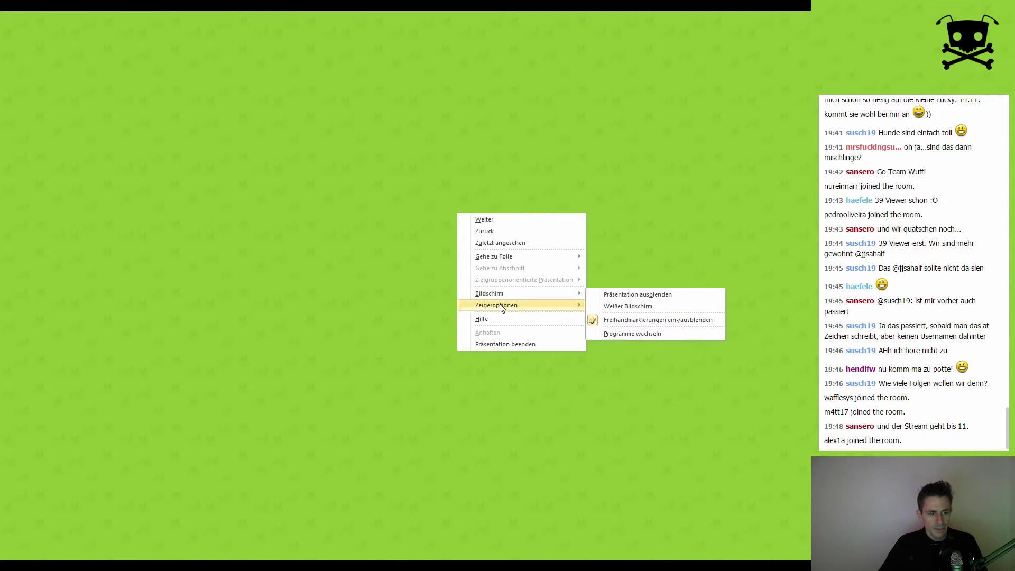
pyautogui.click(624, 318)
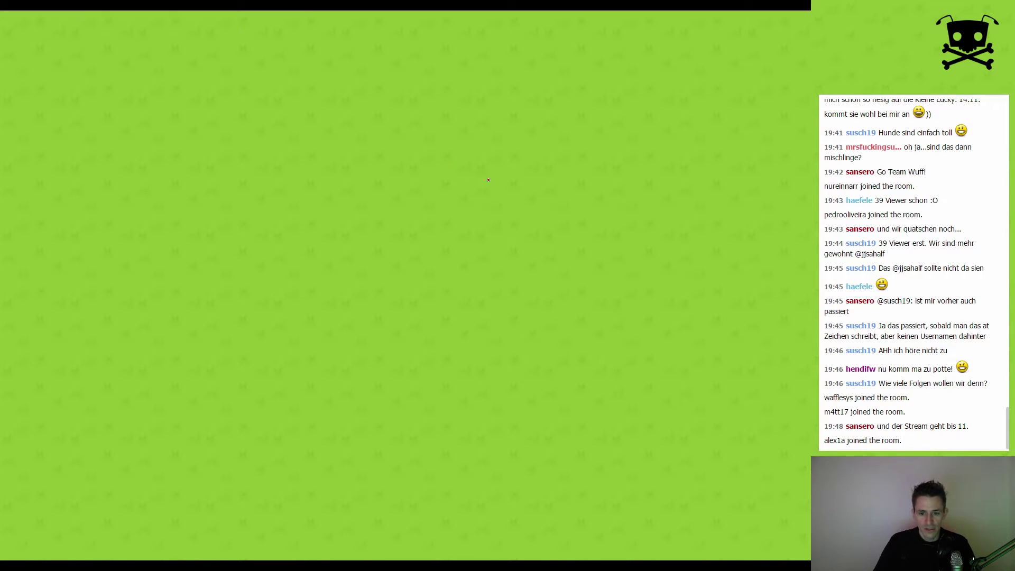
pyautogui.rightClick(614, 210)
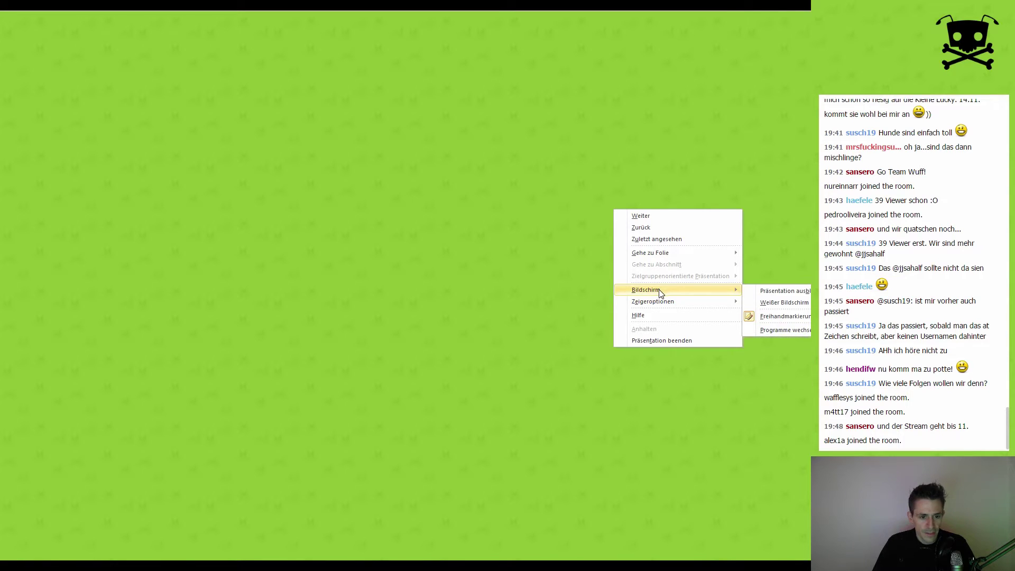
pyautogui.moveTo(652, 302)
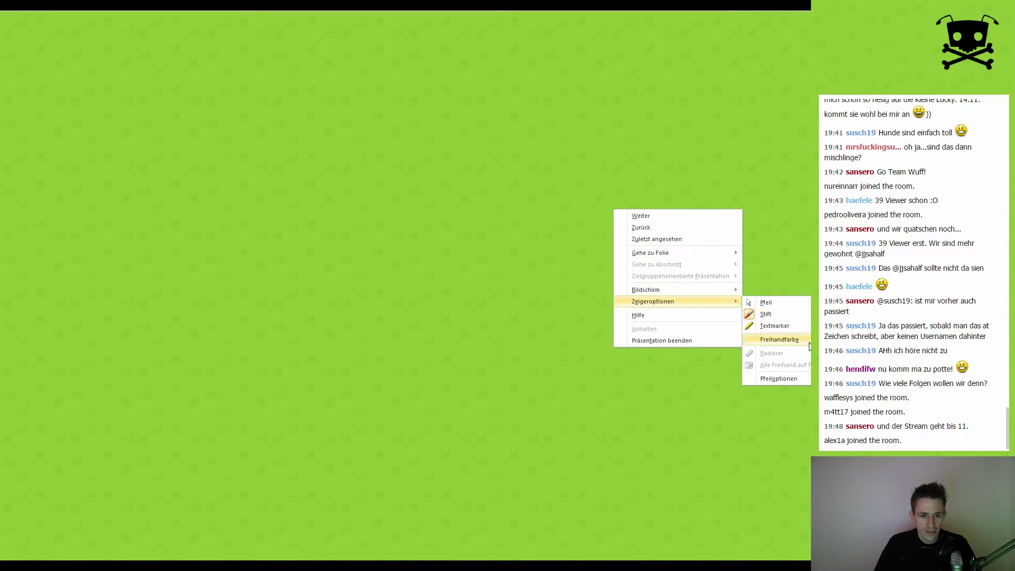
pyautogui.click(765, 314)
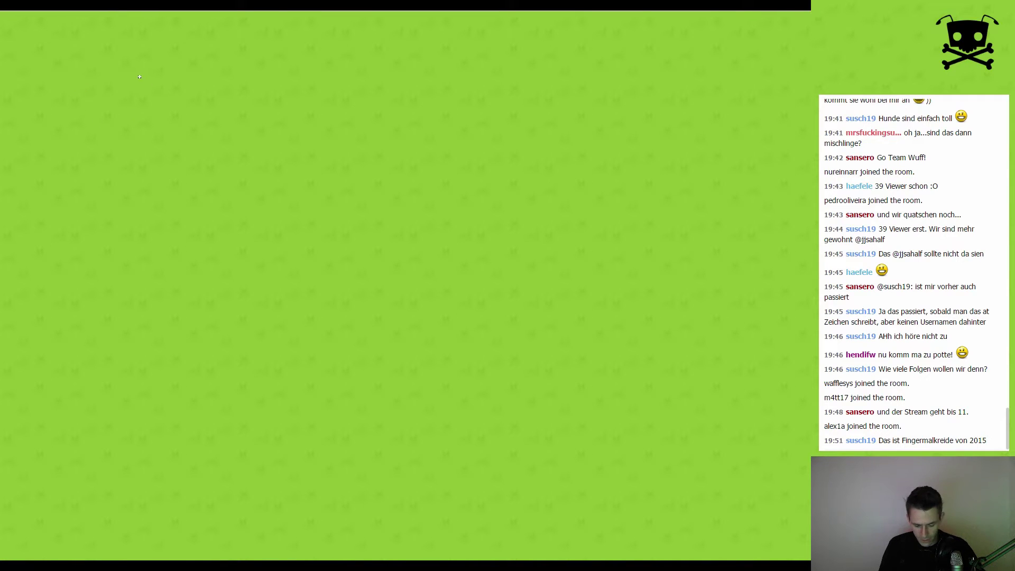
# Draw a test scribble at the top left, then advance to the next blank slide with Weiter.
pyautogui.moveTo(140, 76)
pyautogui.mouseDown()
pyautogui.moveTo(69, 115)
pyautogui.moveTo(128, 161)
pyautogui.moveTo(188, 103)
pyautogui.moveTo(175, 100)
pyautogui.moveTo(233, 98)
pyautogui.moveTo(185, 95)
pyautogui.mouseUp()
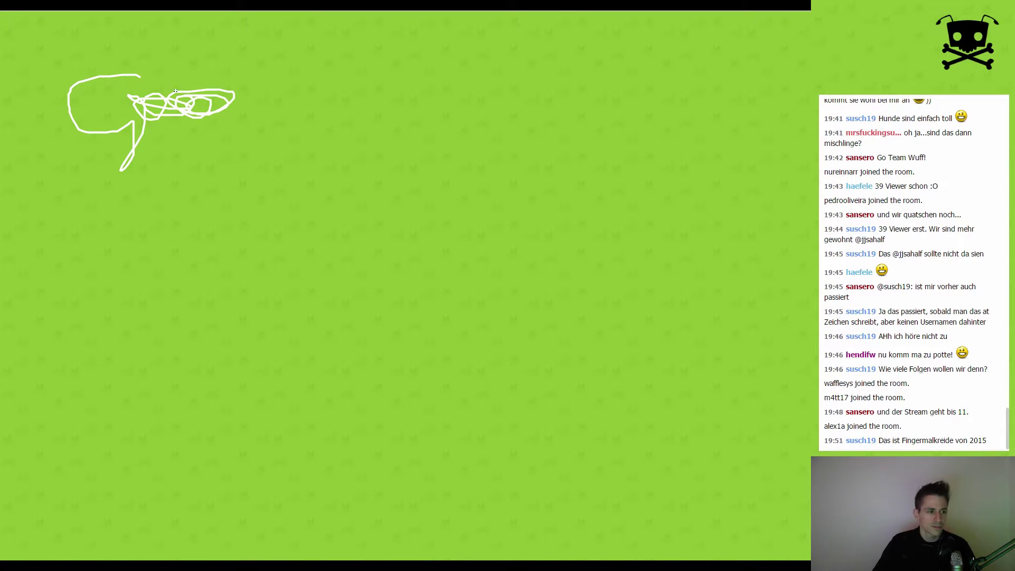
pyautogui.rightClick(154, 110)
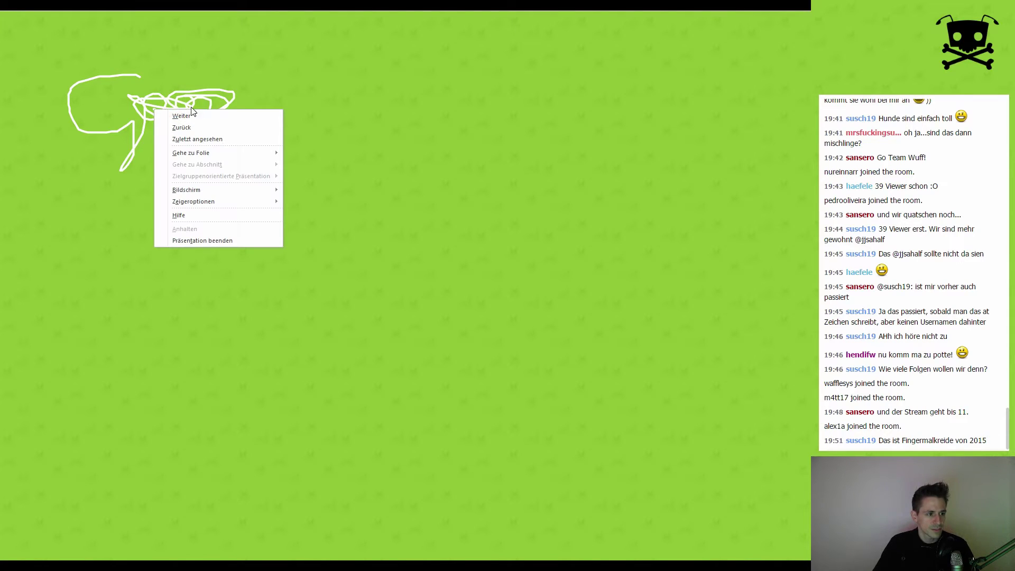
pyautogui.click(204, 128)
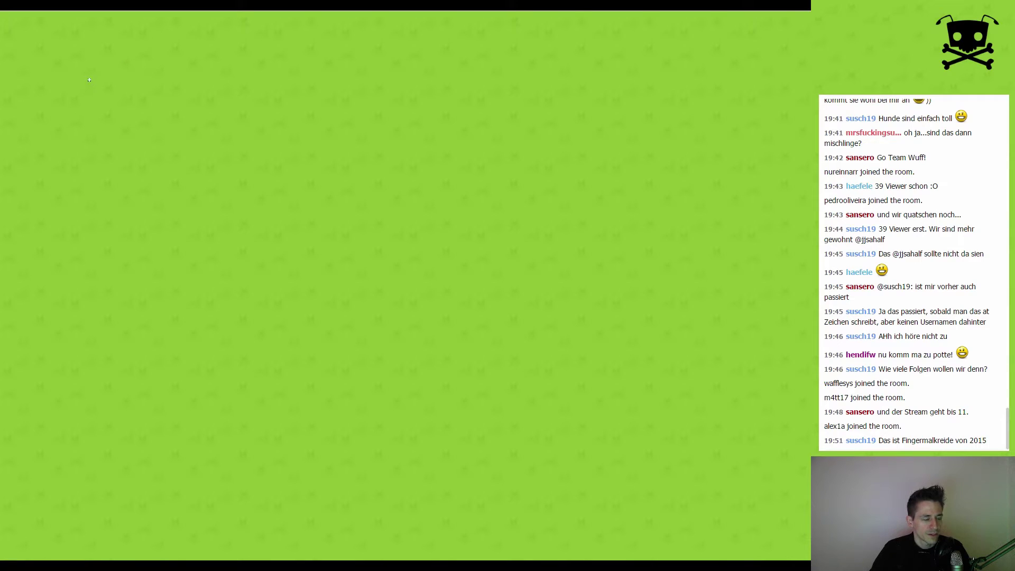
# Sketch a tall box at the top left with a connector and small boxes stacked beside it.
pyautogui.moveTo(89, 79)
pyautogui.mouseDown()
pyautogui.moveTo(85, 157)
pyautogui.moveTo(142, 80)
pyautogui.moveTo(143, 166)
pyautogui.mouseUp()
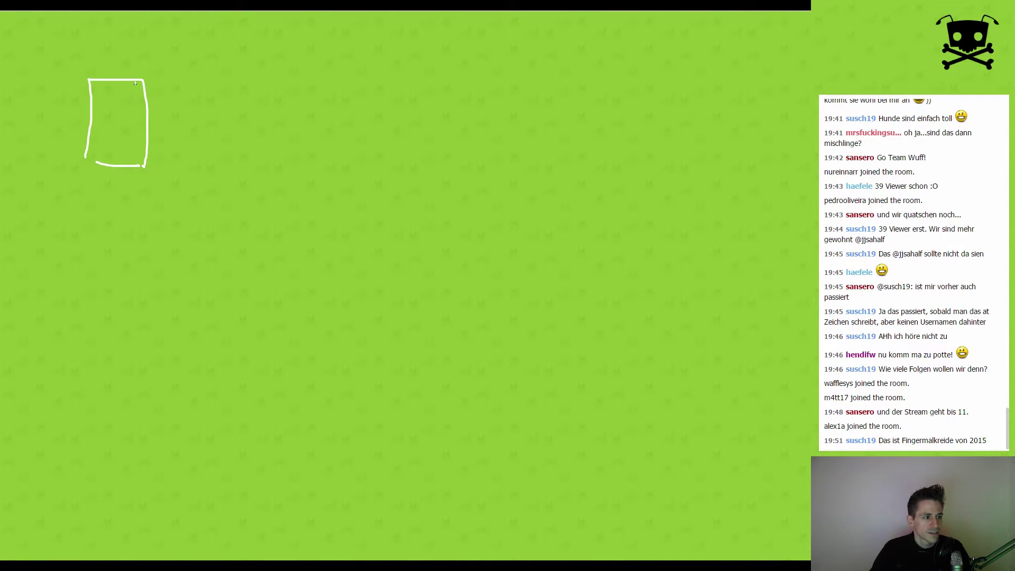
pyautogui.moveTo(123, 93)
pyautogui.mouseDown()
pyautogui.moveTo(186, 69)
pyautogui.moveTo(226, 84)
pyautogui.moveTo(186, 86)
pyautogui.moveTo(186, 96)
pyautogui.moveTo(224, 110)
pyautogui.moveTo(191, 106)
pyautogui.moveTo(188, 141)
pyautogui.mouseUp()
pyautogui.moveTo(197, 123)
pyautogui.mouseDown()
pyautogui.moveTo(226, 125)
pyautogui.moveTo(229, 144)
pyautogui.moveTo(187, 140)
pyautogui.moveTo(191, 158)
pyautogui.moveTo(239, 172)
pyautogui.moveTo(206, 163)
pyautogui.mouseUp()
# Draw diagonal and horizontal lines inside the tall box toward the small boxes.
pyautogui.moveTo(125, 104); pyautogui.dragTo(180, 160)
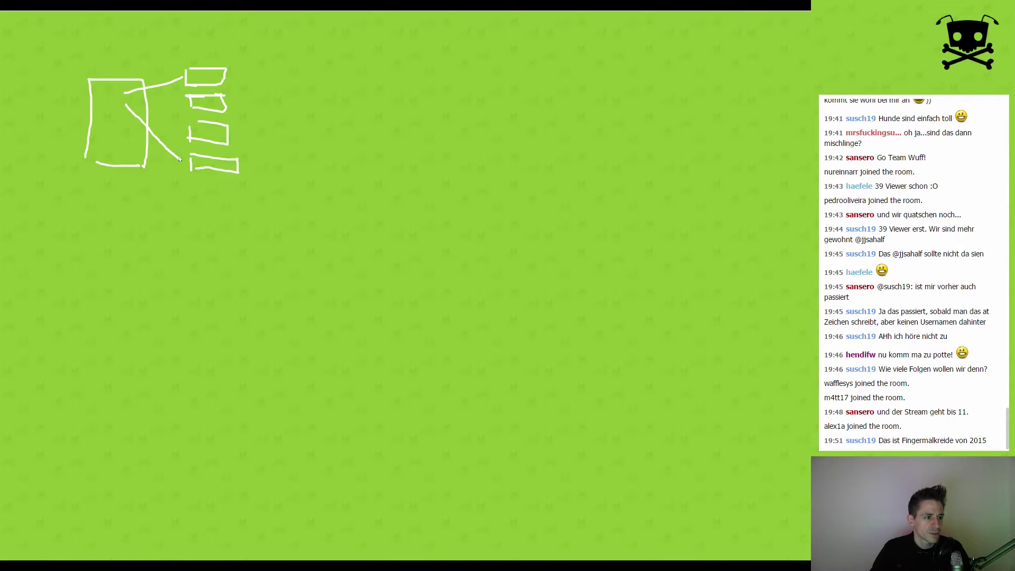
pyautogui.moveTo(120, 123); pyautogui.dragTo(189, 102)
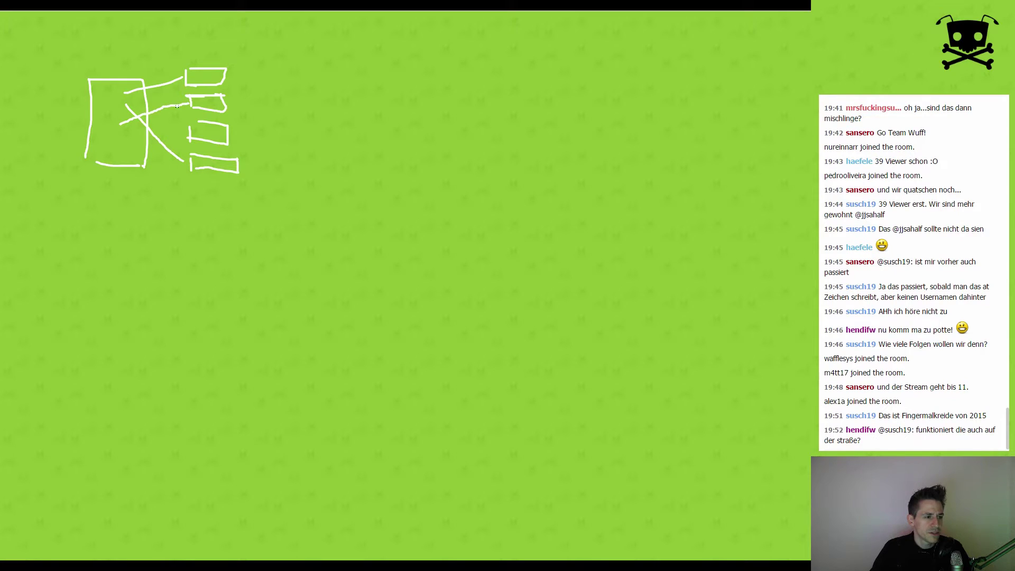
pyautogui.moveTo(118, 139); pyautogui.dragTo(188, 128)
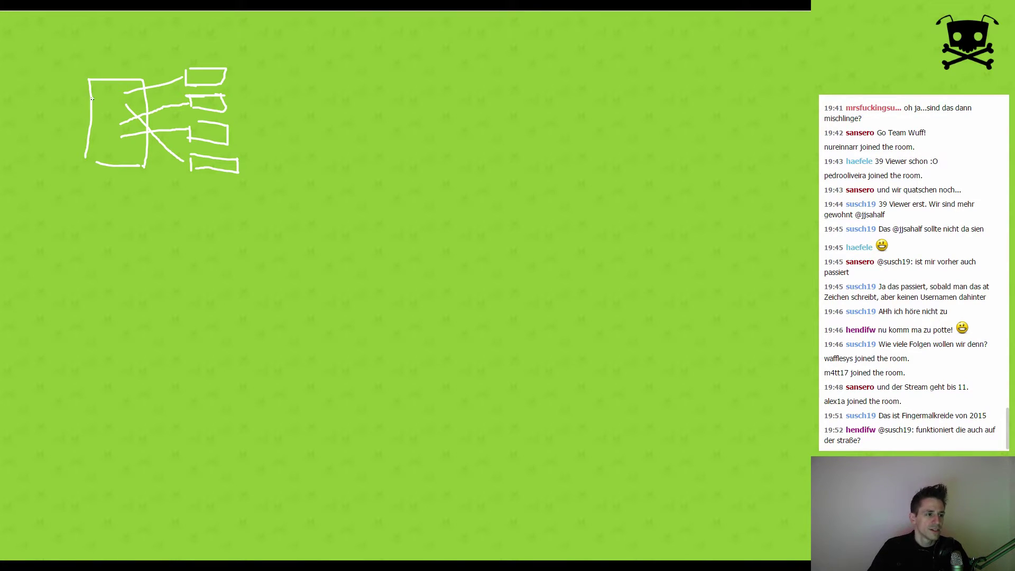
pyautogui.moveTo(91, 98)
pyautogui.mouseDown()
pyautogui.moveTo(139, 99)
pyautogui.moveTo(139, 115)
pyautogui.moveTo(115, 134)
pyautogui.moveTo(135, 135)
pyautogui.moveTo(145, 152)
pyautogui.mouseUp()
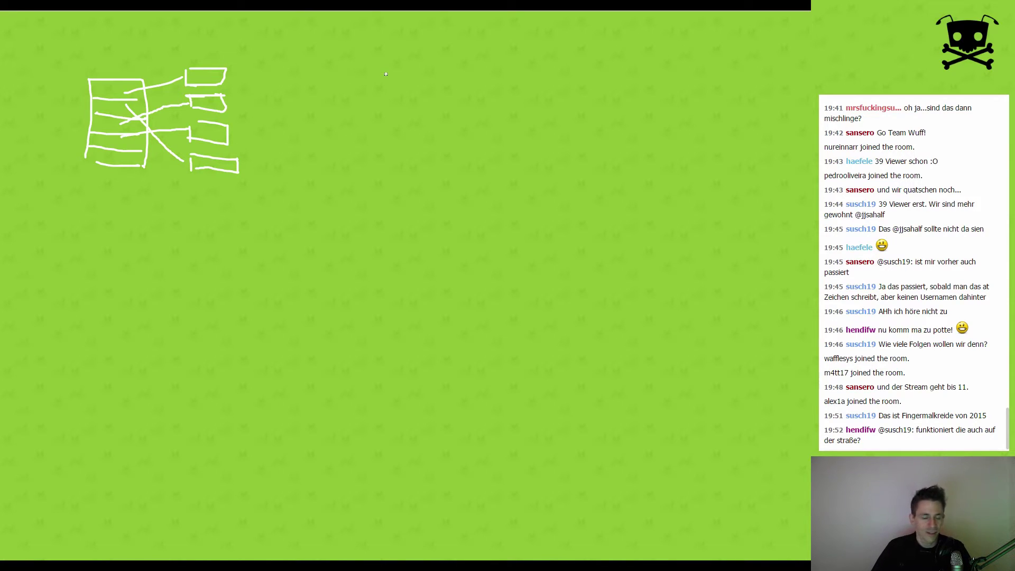
# Sketch a second tall rectangle to the right, divide it with horizontal lines, and add two small boxes beside it.
pyautogui.moveTo(394, 81)
pyautogui.mouseDown()
pyautogui.moveTo(387, 165)
pyautogui.moveTo(431, 78)
pyautogui.moveTo(443, 107)
pyautogui.moveTo(437, 167)
pyautogui.mouseUp()
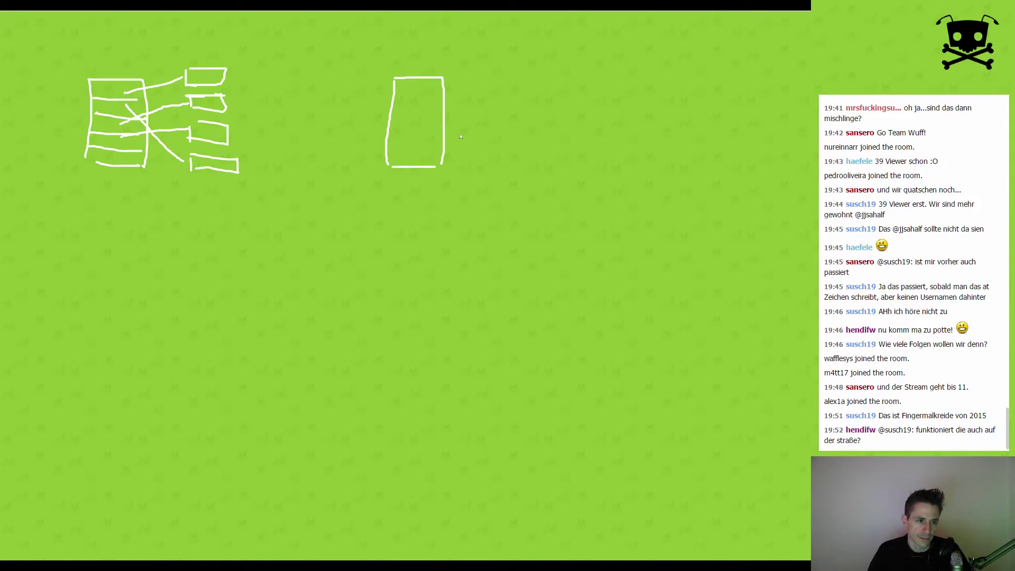
pyautogui.moveTo(397, 96)
pyautogui.mouseDown()
pyautogui.moveTo(443, 97)
pyautogui.moveTo(441, 144)
pyautogui.mouseUp()
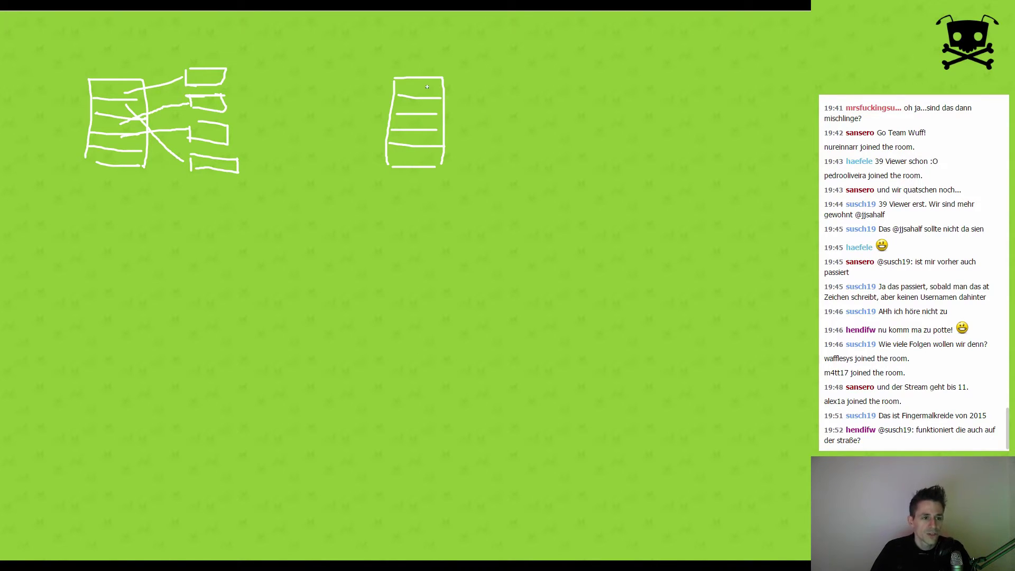
pyautogui.moveTo(430, 87)
pyautogui.mouseDown()
pyautogui.moveTo(486, 81)
pyautogui.moveTo(489, 97)
pyautogui.moveTo(458, 104)
pyautogui.moveTo(495, 102)
pyautogui.moveTo(493, 112)
pyautogui.moveTo(450, 106)
pyautogui.mouseUp()
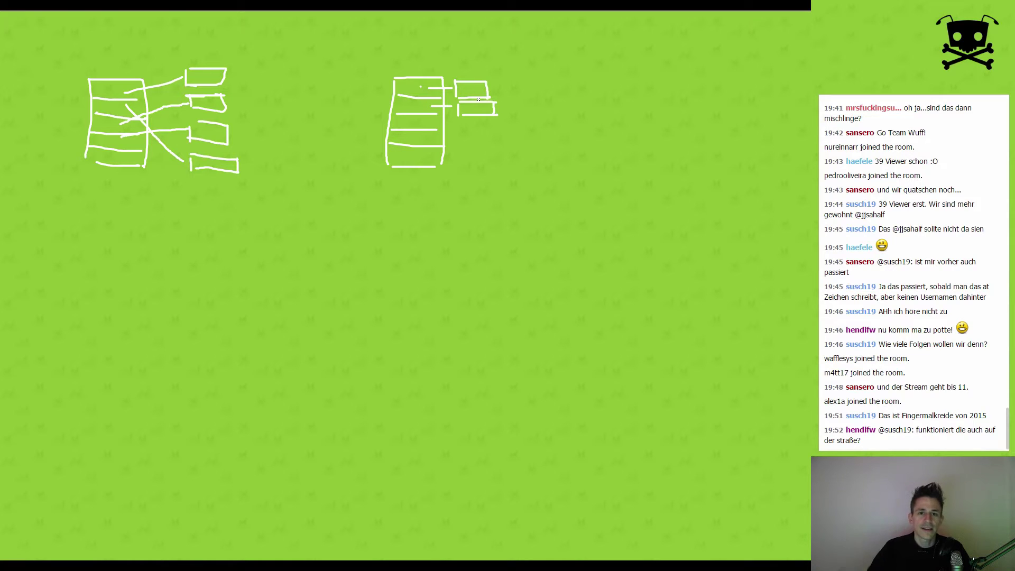
pyautogui.moveTo(455, 120)
pyautogui.mouseDown()
pyautogui.moveTo(457, 133)
pyautogui.moveTo(497, 119)
pyautogui.moveTo(456, 130)
pyautogui.moveTo(499, 136)
pyautogui.moveTo(458, 145)
pyautogui.moveTo(460, 162)
pyautogui.moveTo(493, 156)
pyautogui.moveTo(458, 164)
pyautogui.moveTo(448, 135)
pyautogui.moveTo(455, 122)
pyautogui.mouseUp()
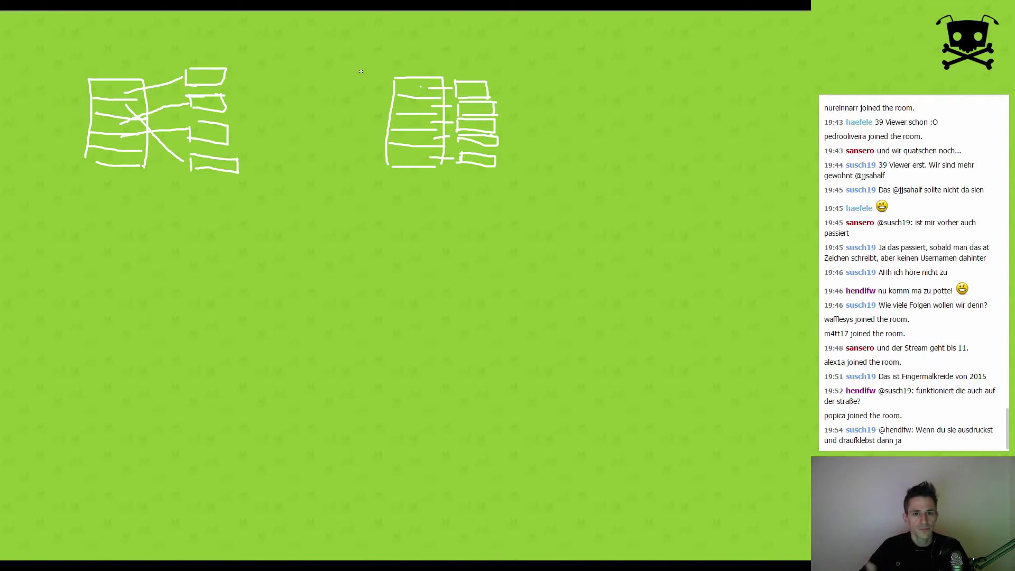
# Mark an x between the two sketches and handwrite 'Player' below the left one.
pyautogui.moveTo(373, 115)
pyautogui.mouseDown()
pyautogui.moveTo(353, 126)
pyautogui.moveTo(367, 127)
pyautogui.mouseUp()
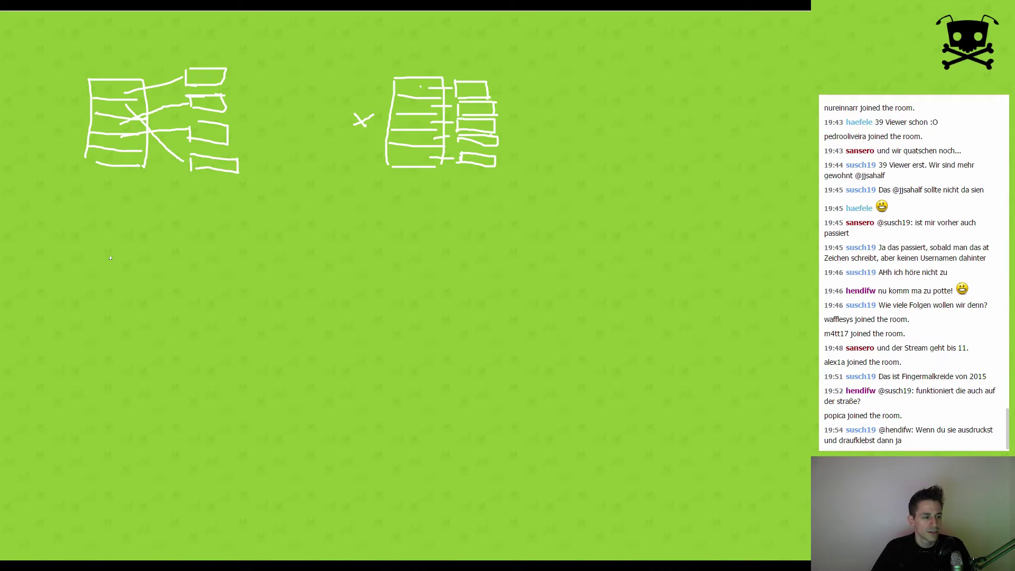
pyautogui.moveTo(111, 257)
pyautogui.mouseDown()
pyautogui.moveTo(111, 273)
pyautogui.moveTo(136, 271)
pyautogui.moveTo(136, 283)
pyautogui.moveTo(153, 270)
pyautogui.mouseUp()
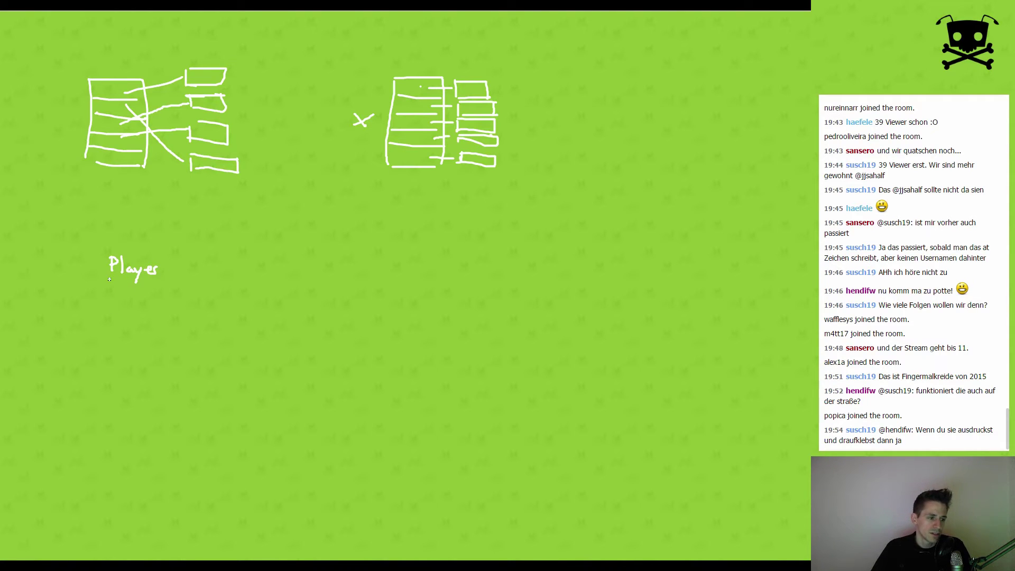
# Underline 'Player', write 'Lol' beneath it, end the slideshow and keep the ink with Beibehalten.
pyautogui.moveTo(109, 281); pyautogui.dragTo(161, 284)
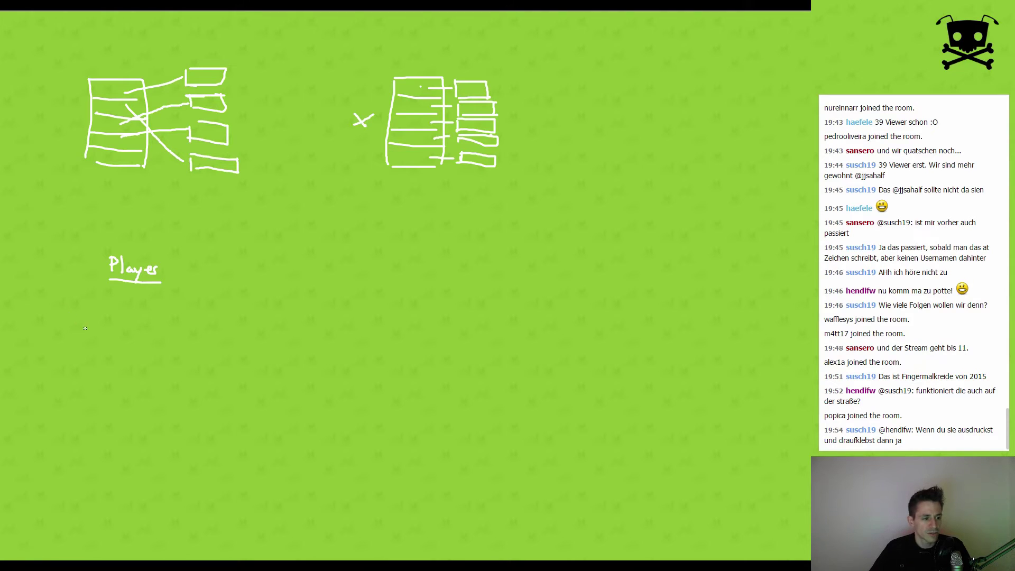
pyautogui.moveTo(69, 313); pyautogui.dragTo(90, 325)
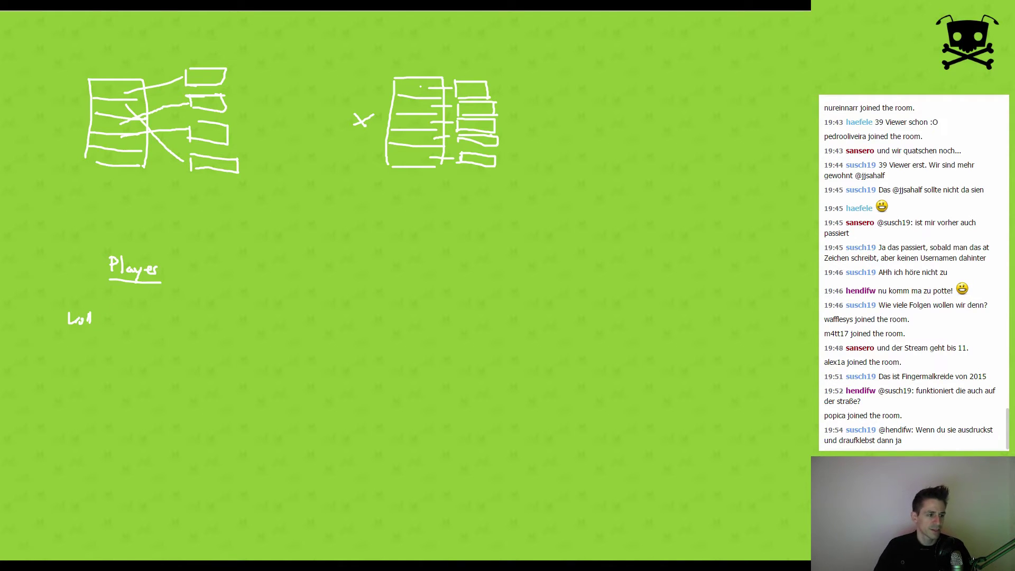
pyautogui.press('Escape')
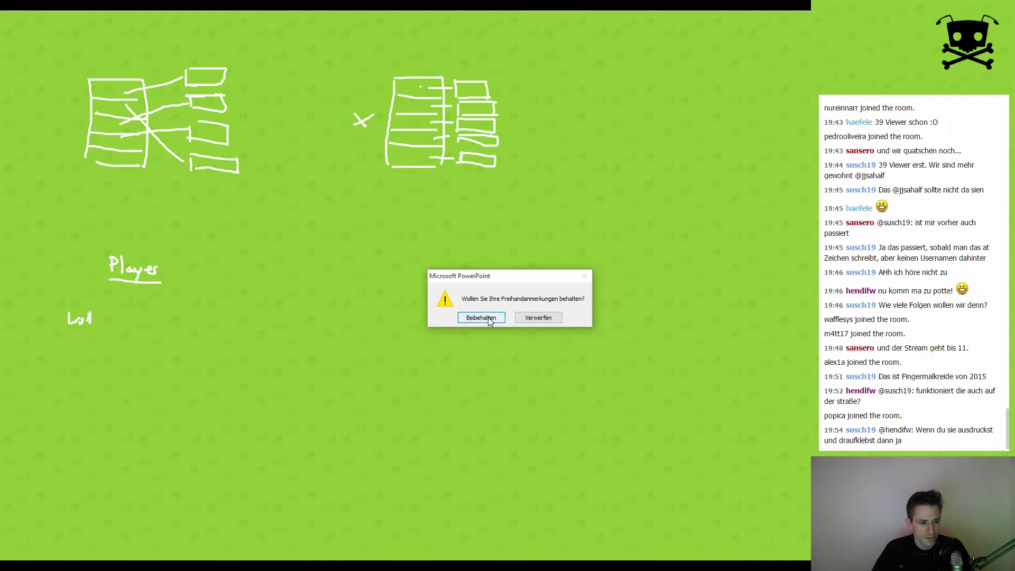
pyautogui.click(489, 319)
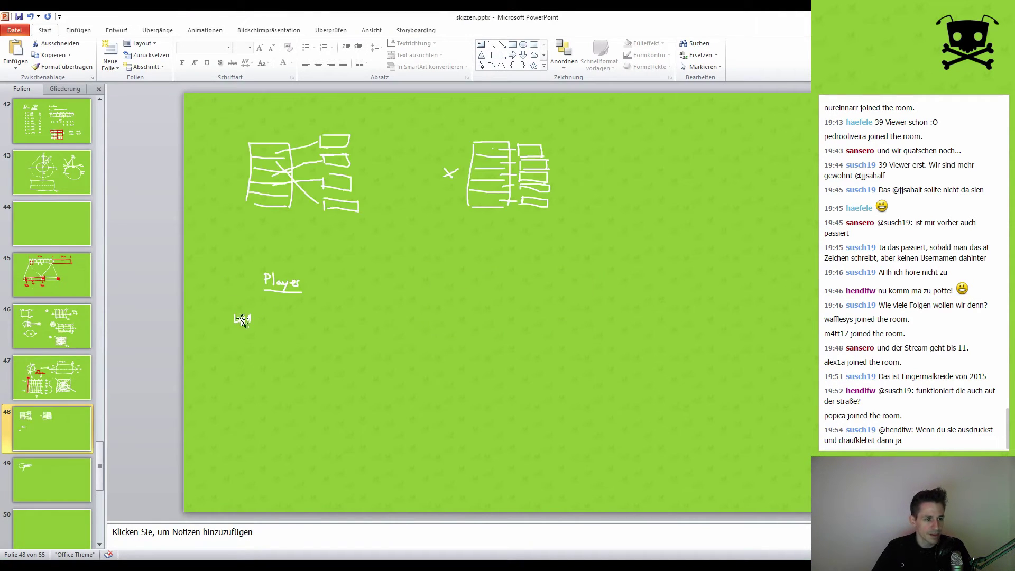
pyautogui.click(244, 319)
# Select the slide's background picture, then start and cancel cropping it without changes.
pyautogui.click(258, 320)
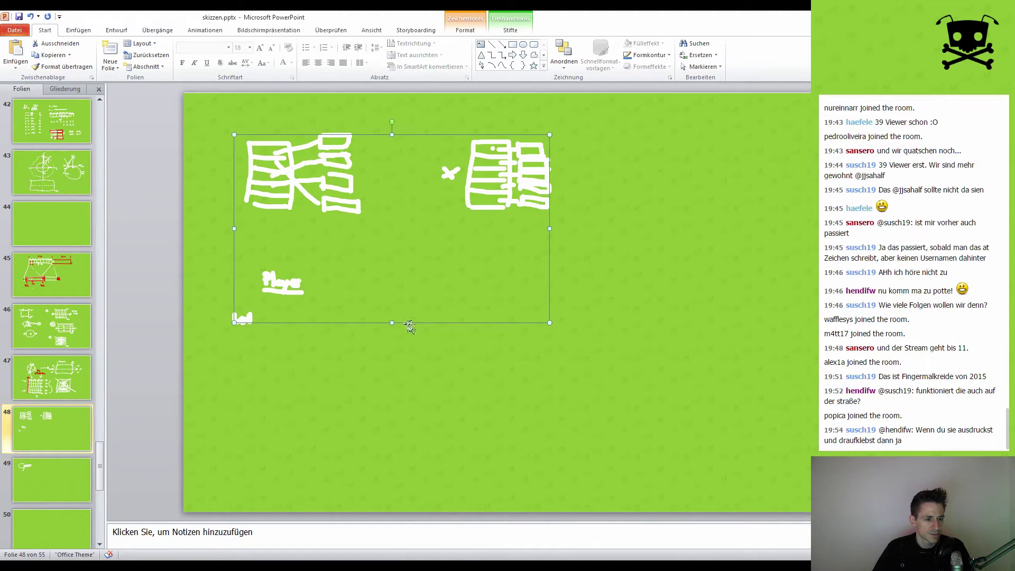
pyautogui.click(358, 345)
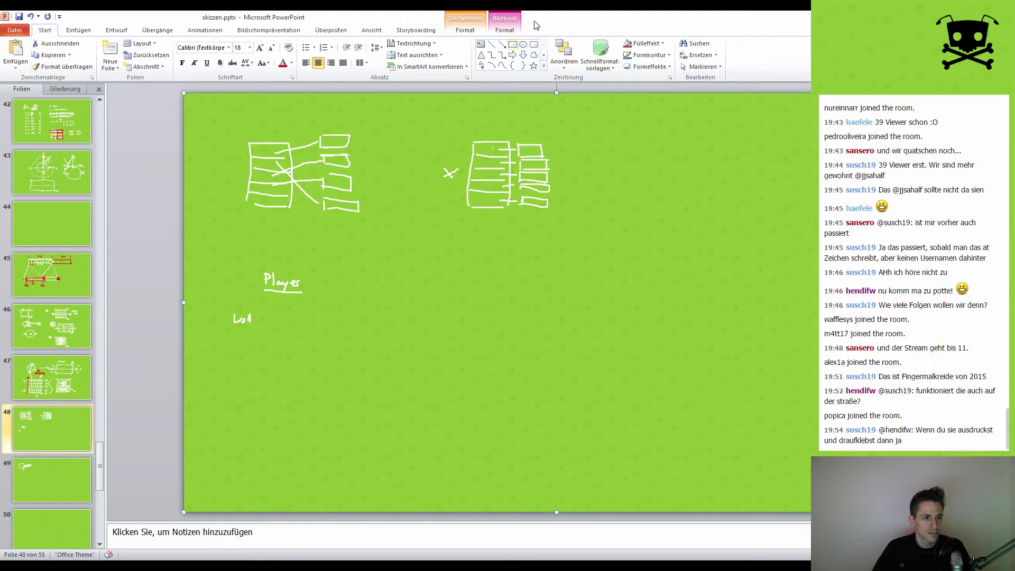
pyautogui.click(512, 30)
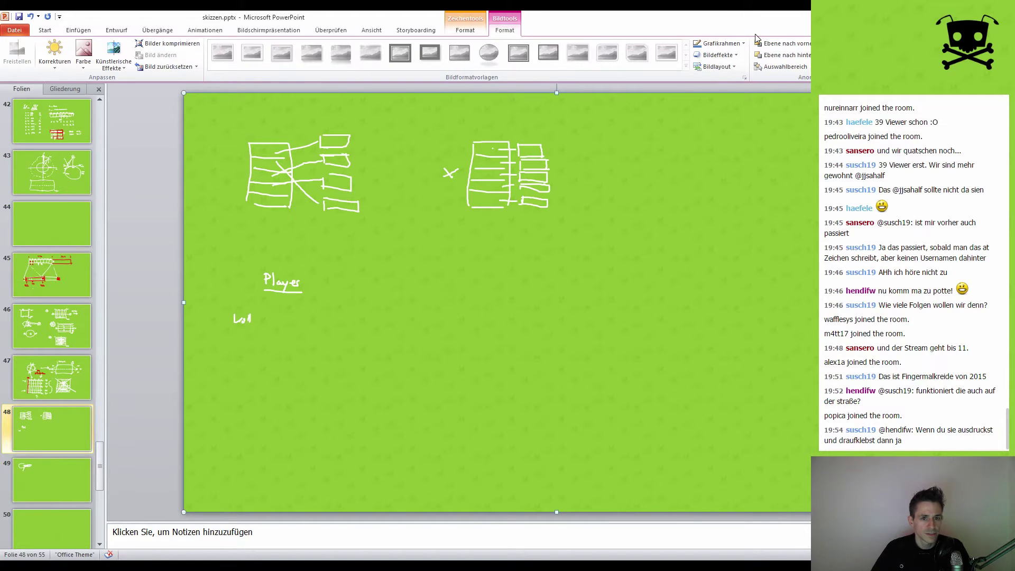
pyautogui.click(835, 58)
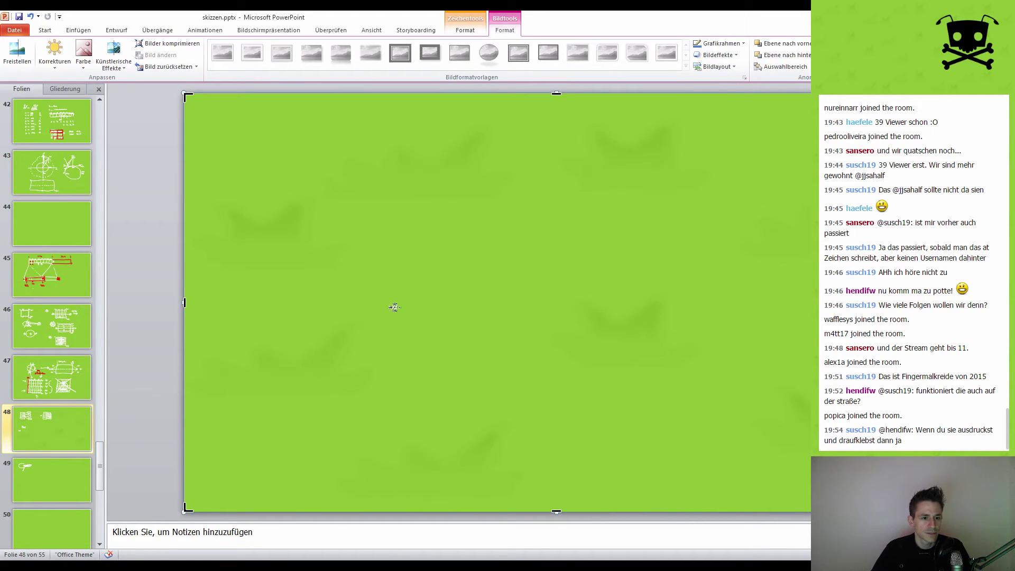
pyautogui.press('Escape')
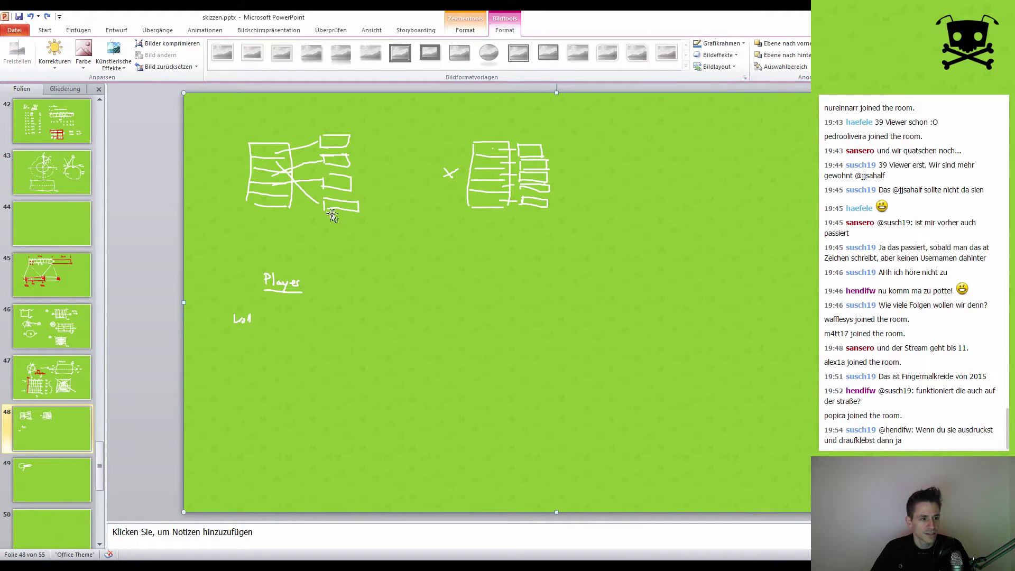
# Reselect the ink, view the pen and shape formatting options, and expand the Formenarten gallery.
pyautogui.click(333, 216)
pyautogui.click(512, 29)
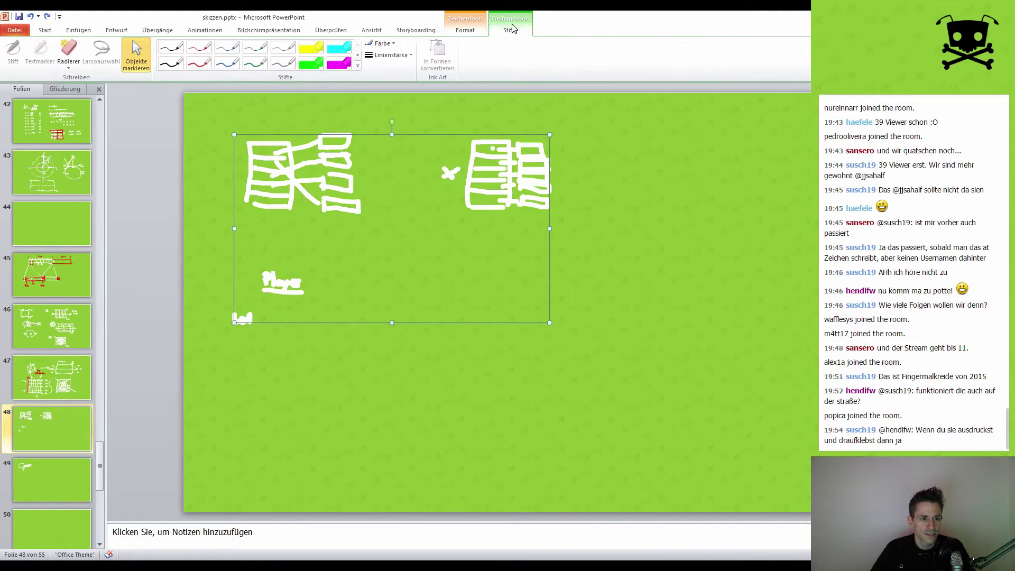
pyautogui.click(472, 31)
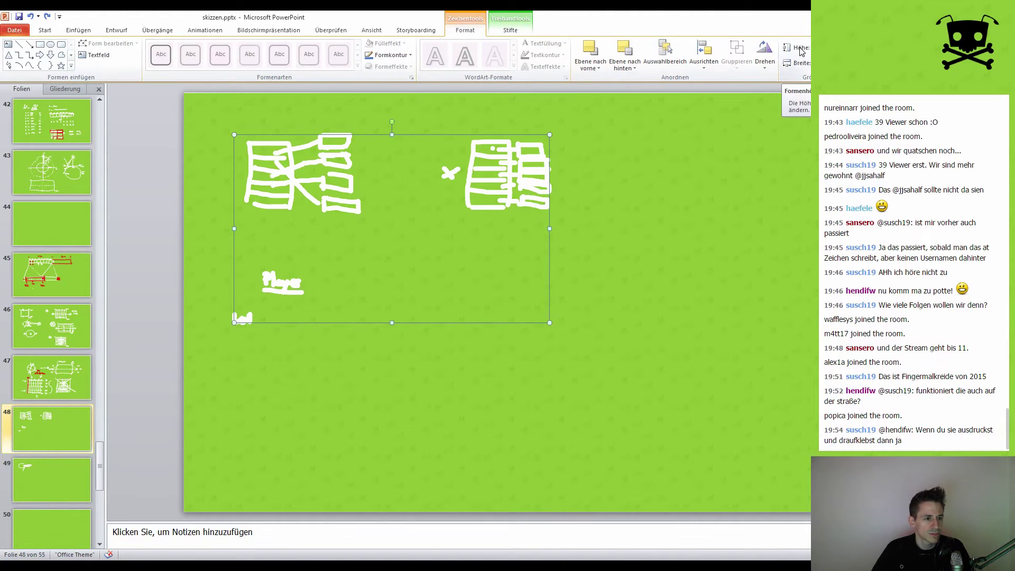
pyautogui.click(315, 350)
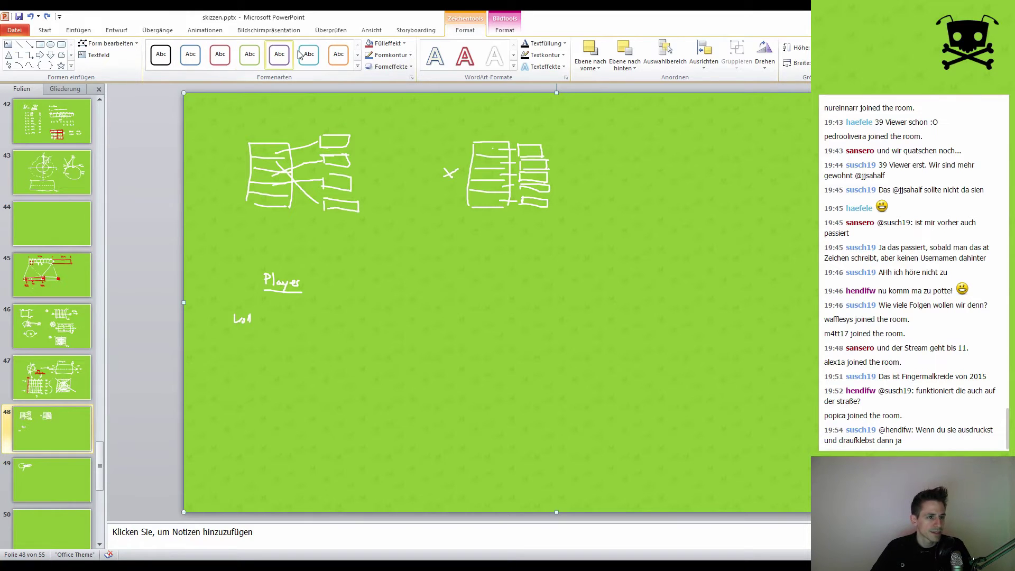
pyautogui.click(357, 67)
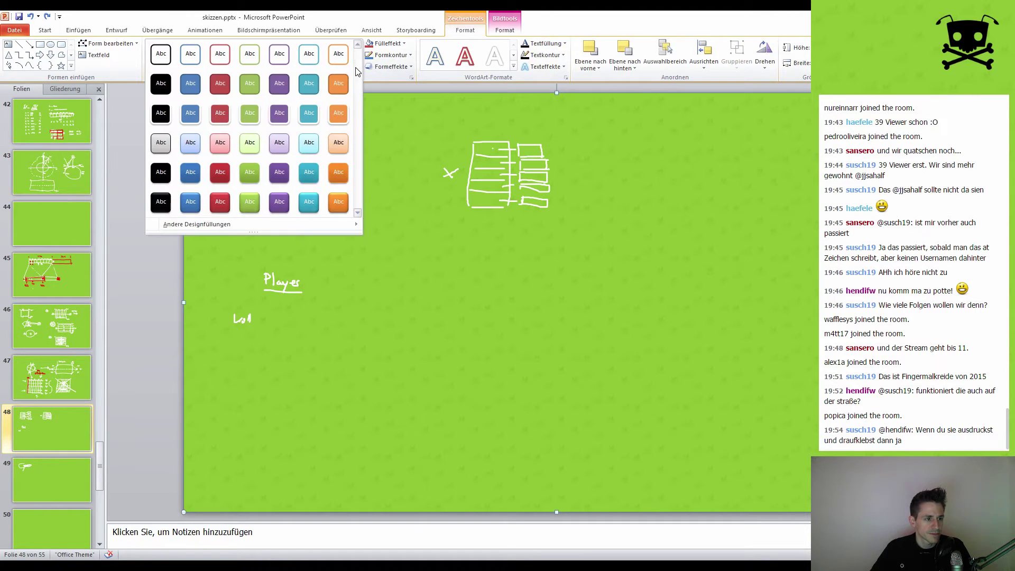
# Insert a rectangle labelled 'Player' and move it onto the handwritten Player label.
pyautogui.click(84, 31)
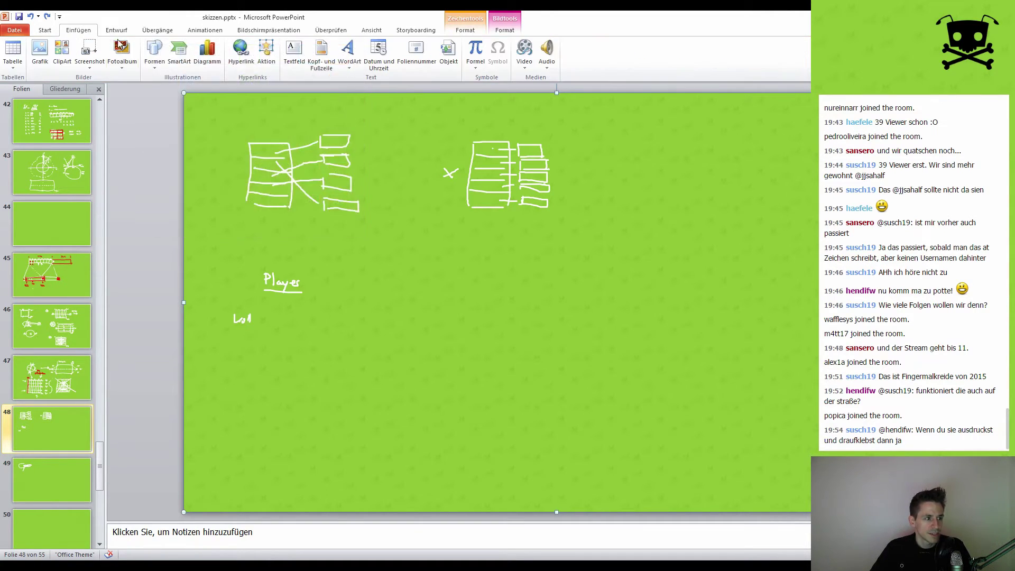
pyautogui.click(158, 55)
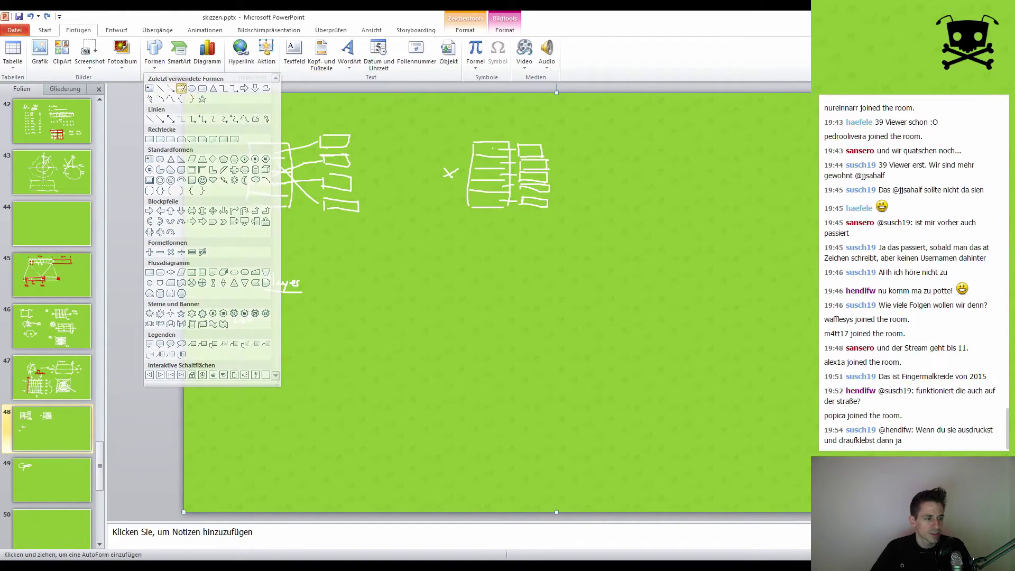
pyautogui.click(176, 90)
pyautogui.moveTo(257, 355); pyautogui.dragTo(358, 385)
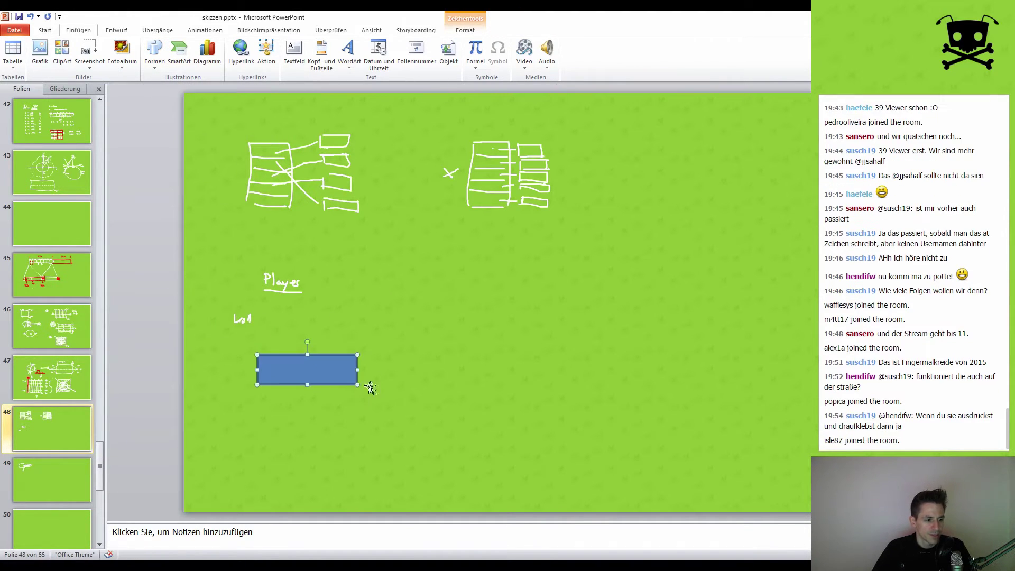
pyautogui.write('Player')
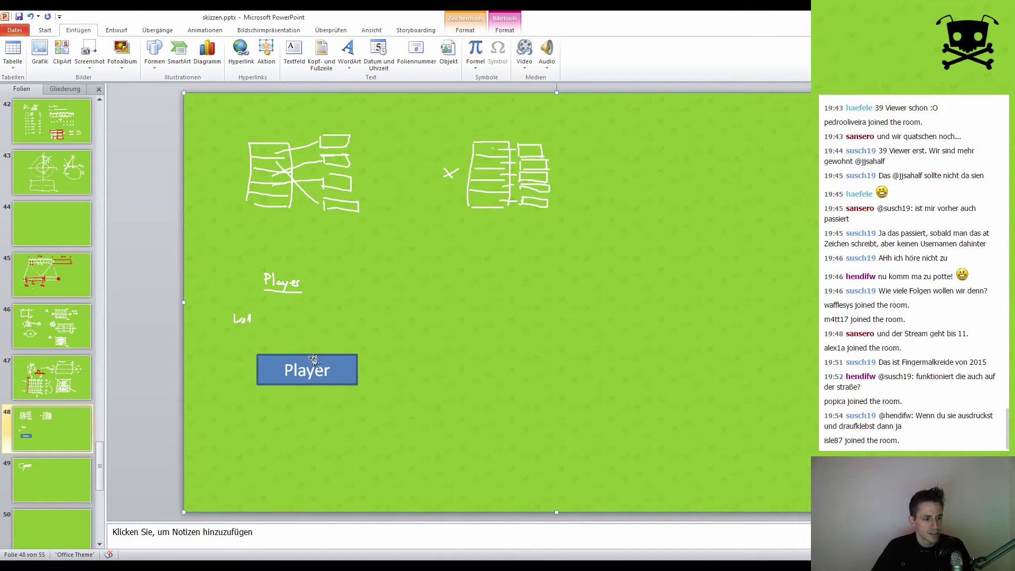
pyautogui.moveTo(307, 263); pyautogui.dragTo(310, 257)
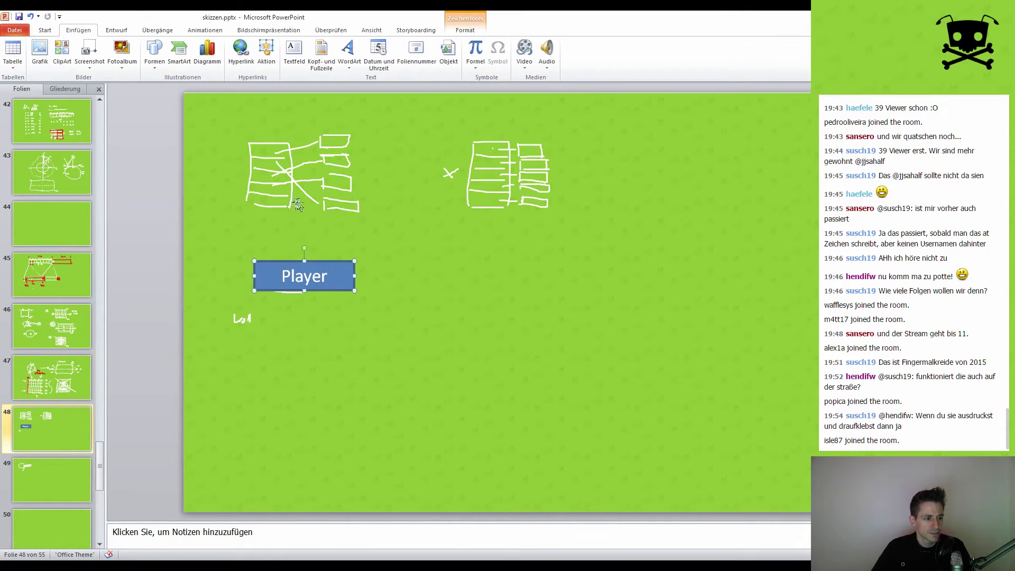
# Give the Player box a light grey shape style and set its font size to 12.
pyautogui.click(465, 30)
pyautogui.click(358, 66)
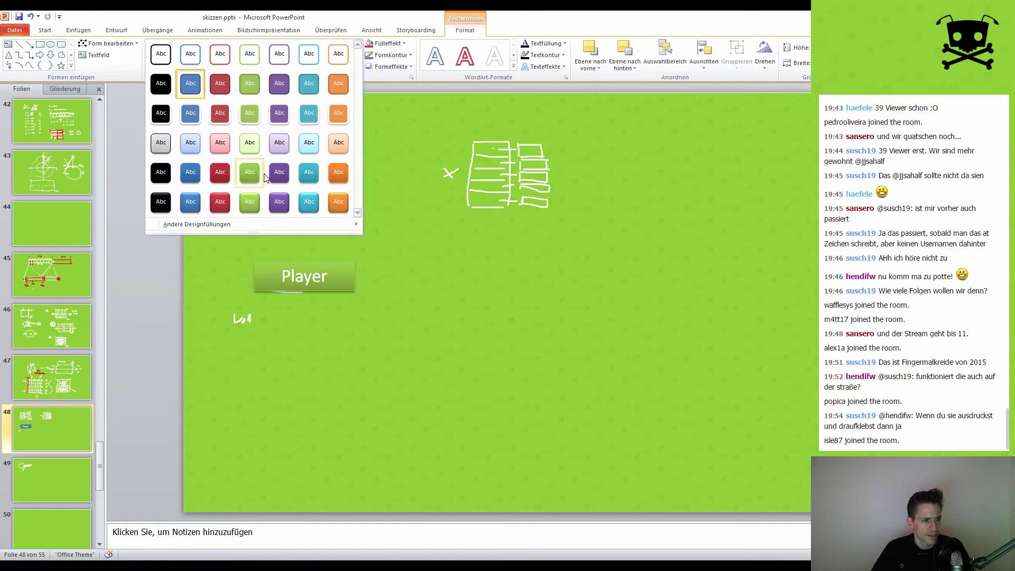
pyautogui.click(164, 149)
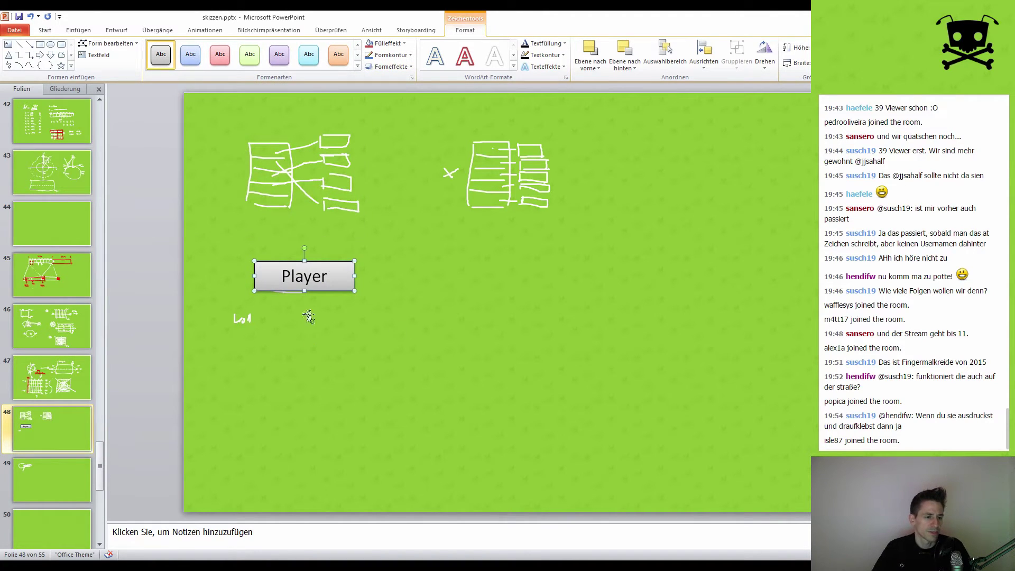
pyautogui.click(45, 30)
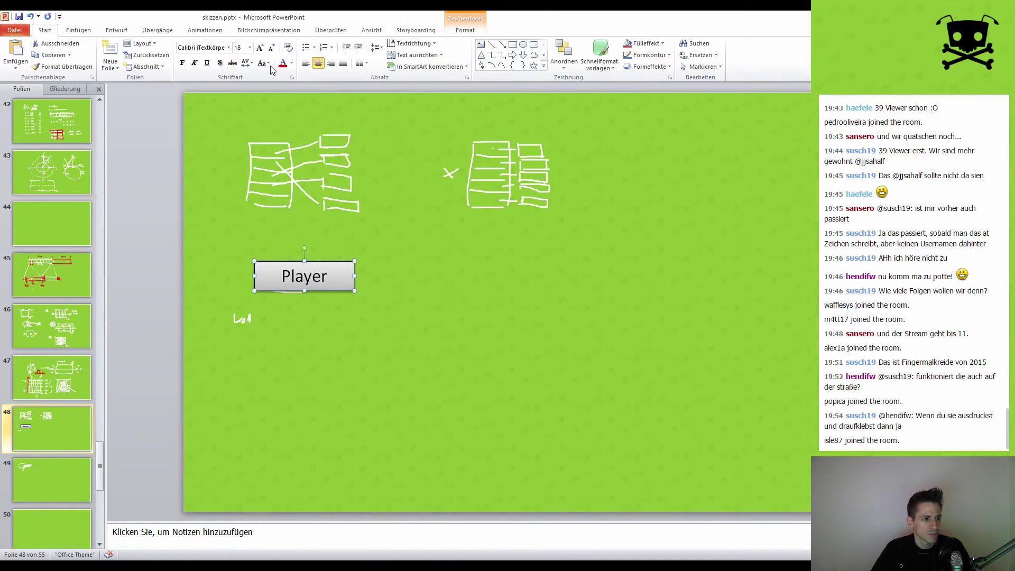
pyautogui.click(272, 47)
pyautogui.click(272, 48)
pyautogui.click(271, 48)
# Duplicate the Player box below it and relabel the copy 'Kollision (3)'.
pyautogui.click(320, 276)
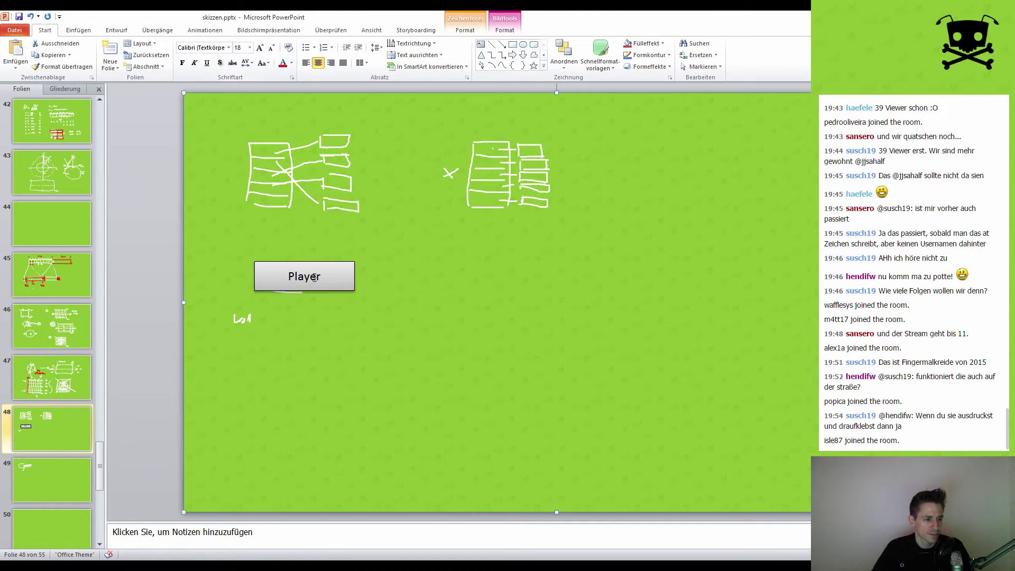
pyautogui.press('Escape')
pyautogui.hotkey('ctrl', 'c')
pyautogui.hotkey('ctrl', 'v')
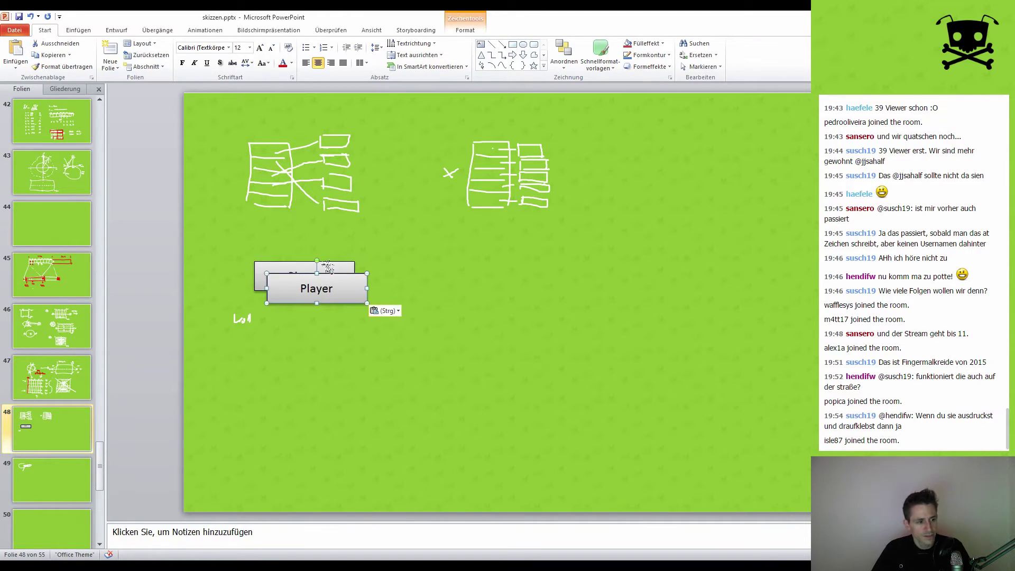
pyautogui.moveTo(343, 279); pyautogui.dragTo(281, 308)
pyautogui.click(256, 317)
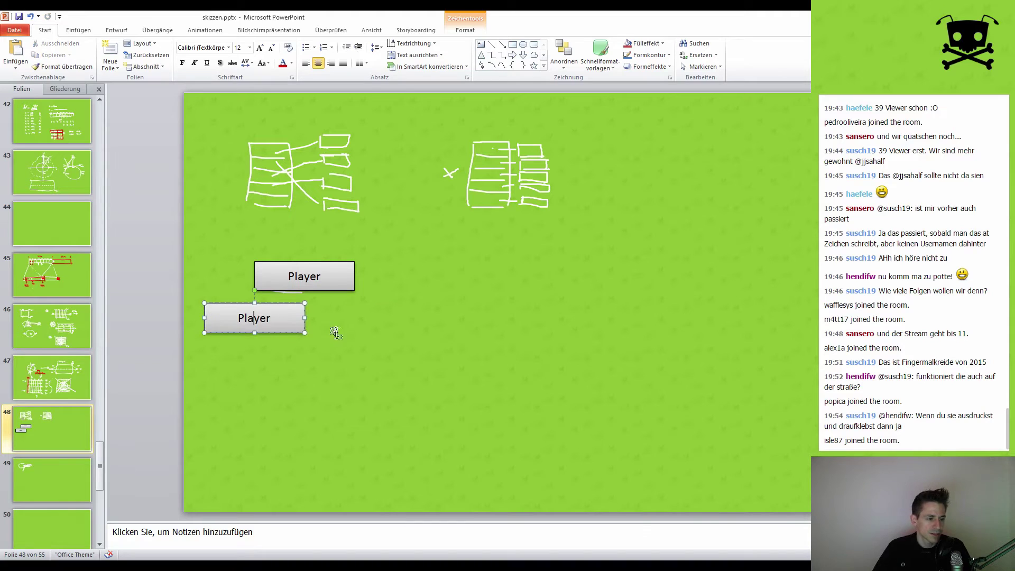
pyautogui.hotkey('ctrl', 'a')
pyautogui.write('Kolli')
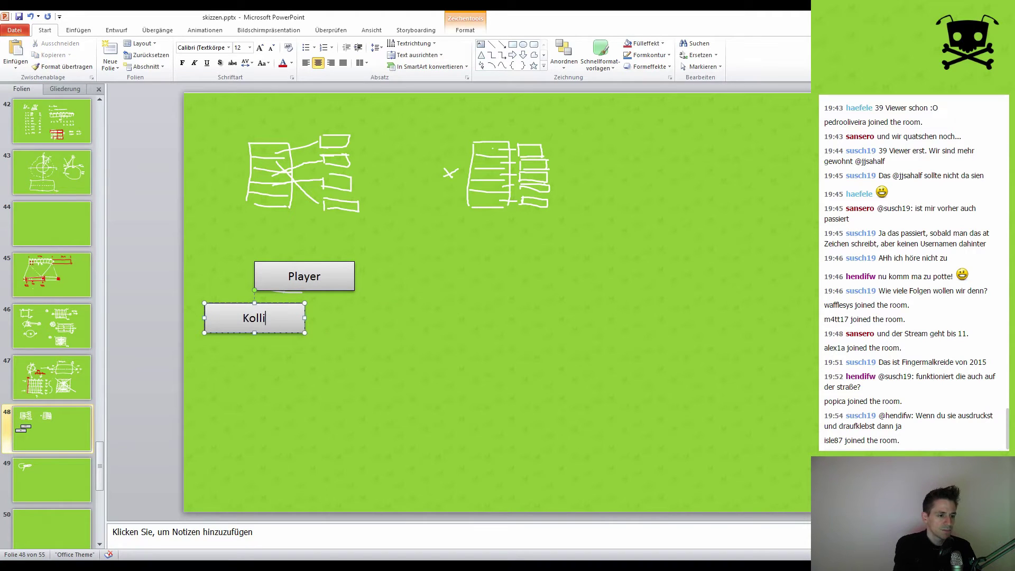
pyautogui.write('sion')
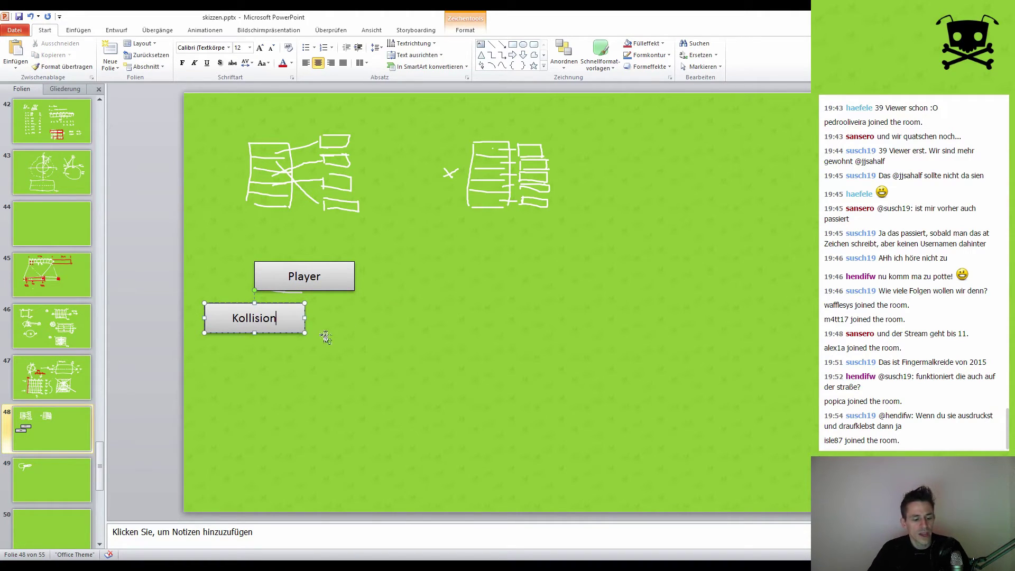
pyautogui.write(' (')
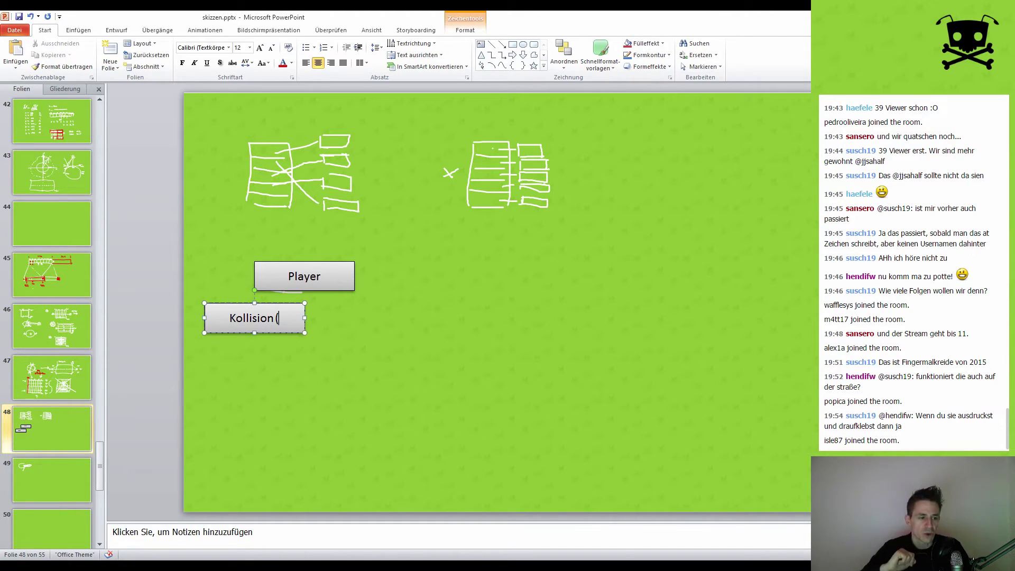
pyautogui.write('3')
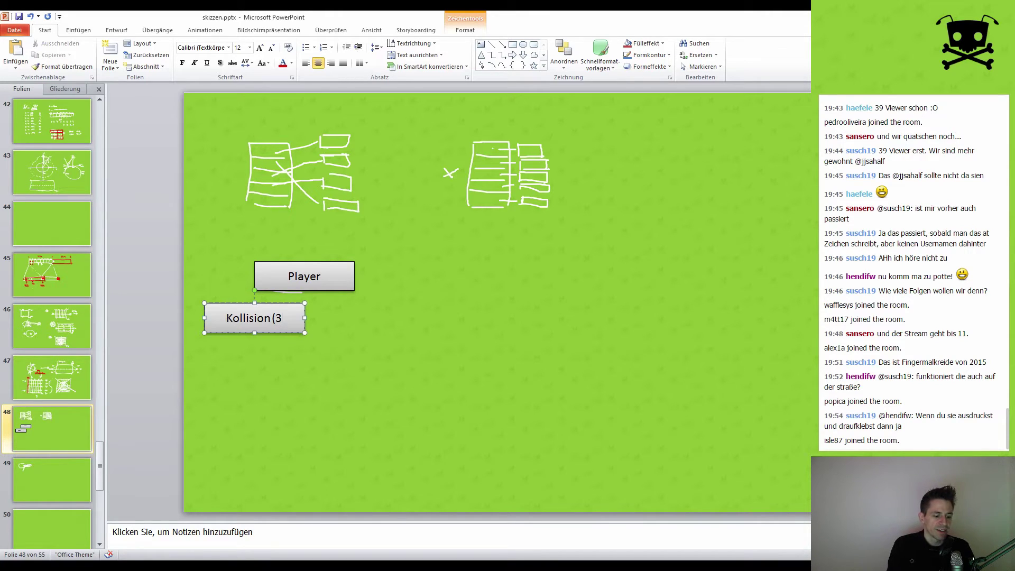
pyautogui.write(')')
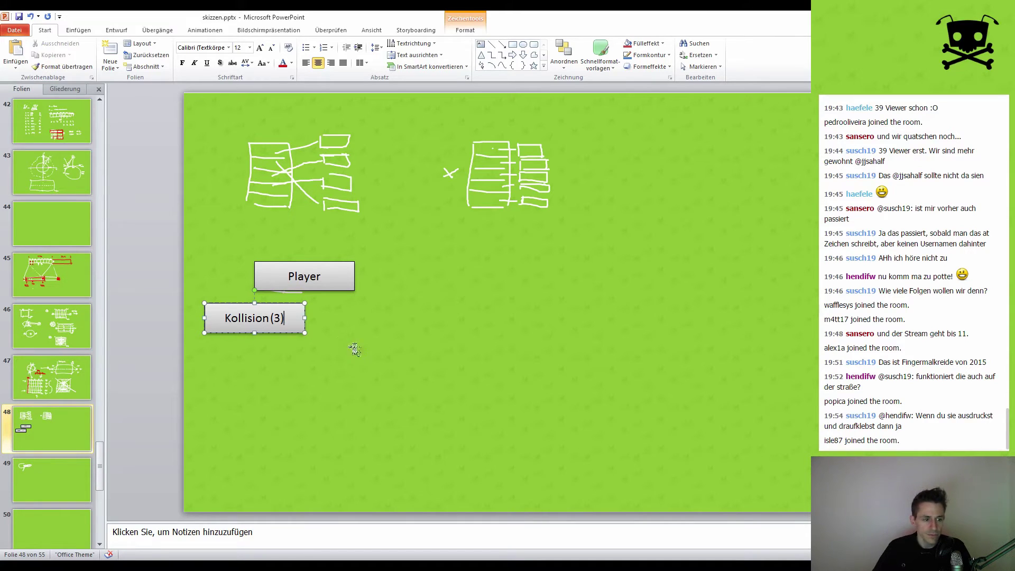
pyautogui.click(336, 339)
# Paste another copy to the right of Kollision (3) and relabel it 'Renderer (16)'.
pyautogui.click(275, 317)
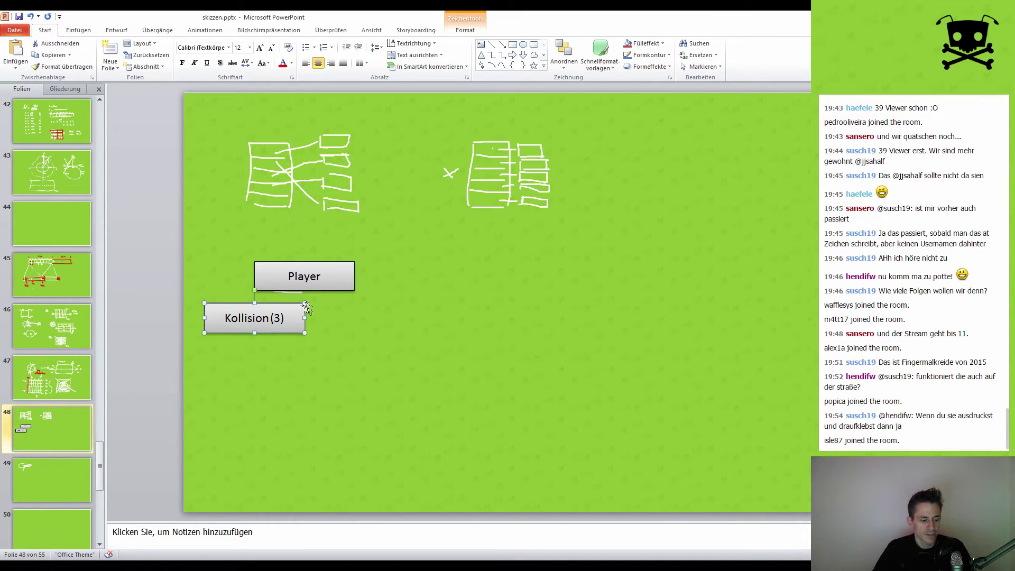
pyautogui.hotkey('ctrl', 'v')
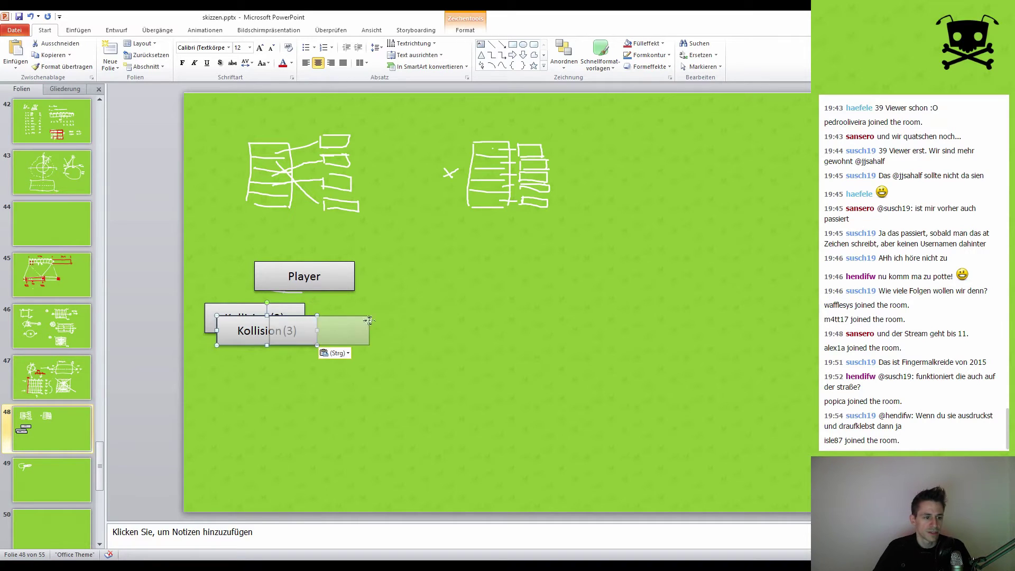
pyautogui.moveTo(299, 320); pyautogui.dragTo(392, 309)
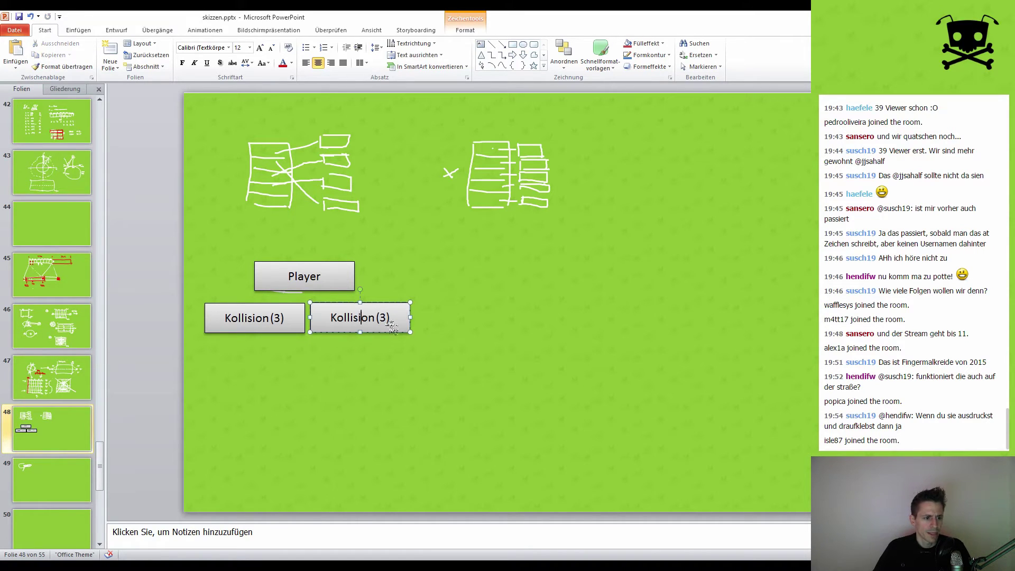
pyautogui.tripleClick(371, 317)
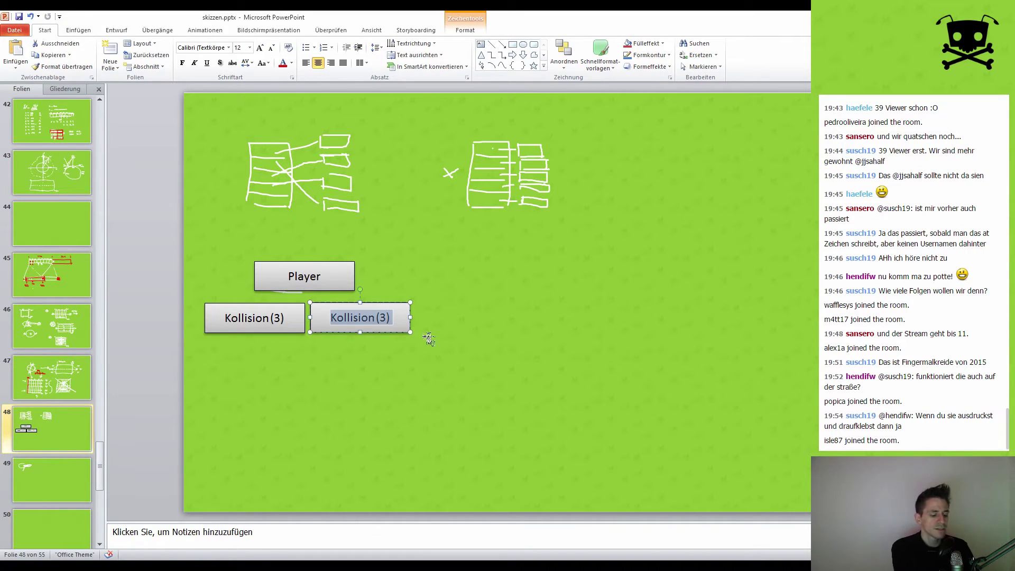
pyautogui.write('Renderer')
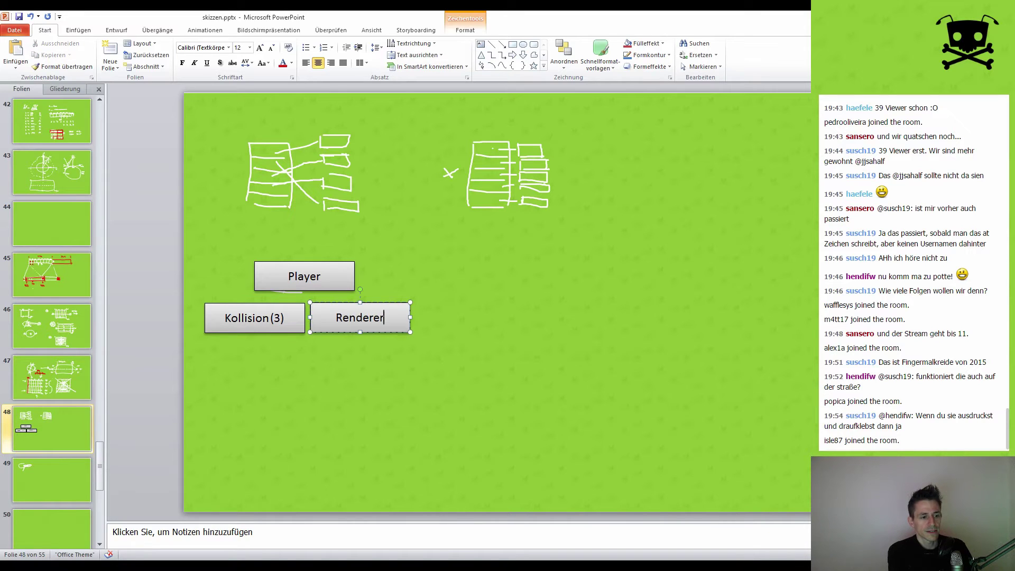
pyautogui.write(' (')
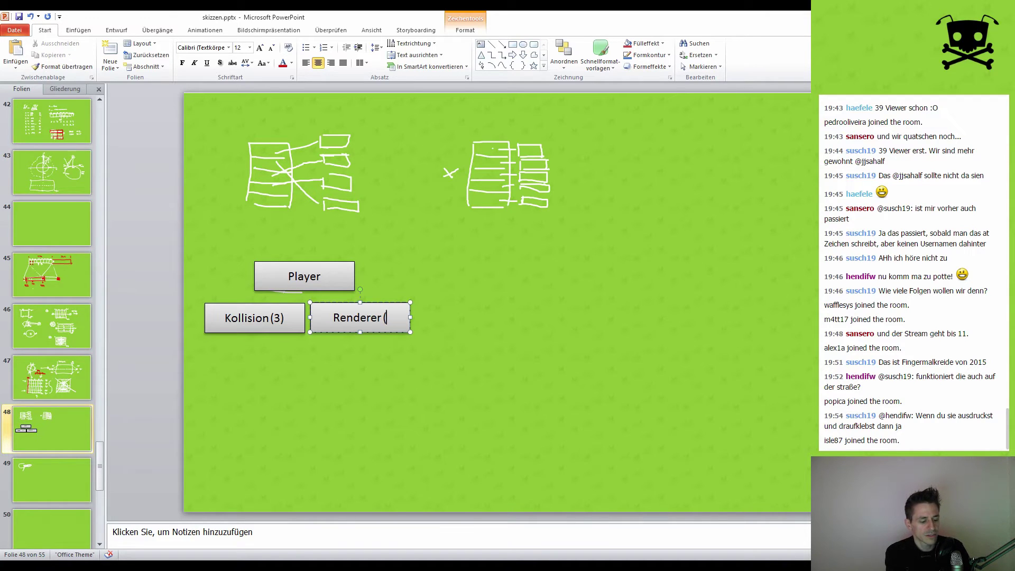
pyautogui.write('12)')
pyautogui.press('BackSpace')
pyautogui.press('BackSpace')
pyautogui.press('BackSpace')
pyautogui.write('16)')
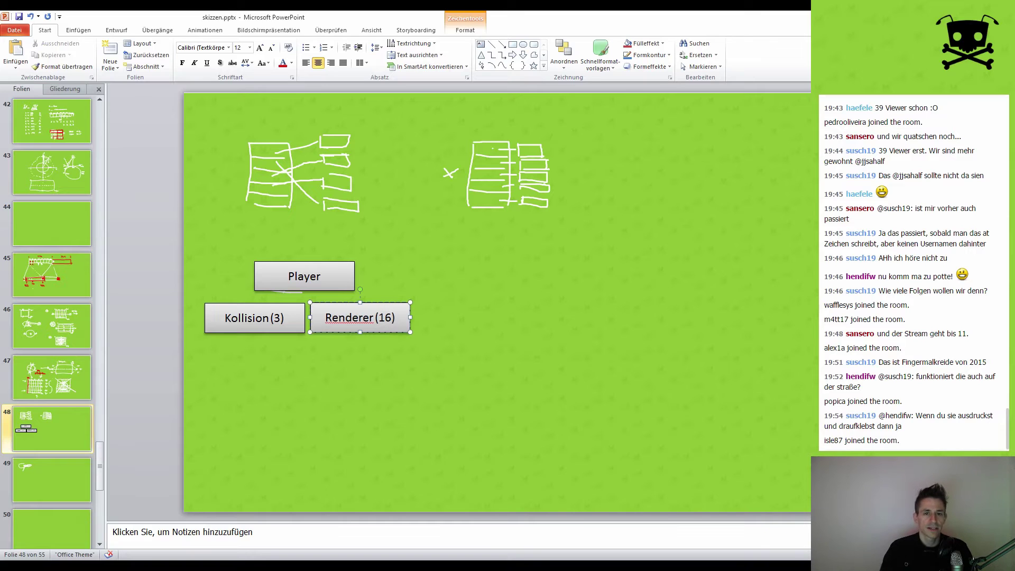
pyautogui.click(455, 355)
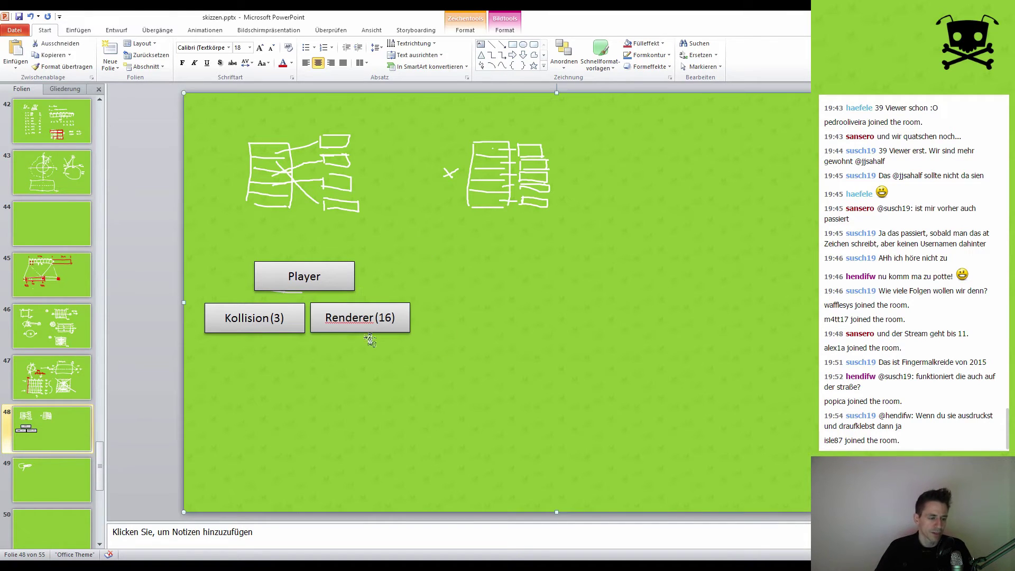
pyautogui.click(283, 312)
pyautogui.click(331, 314)
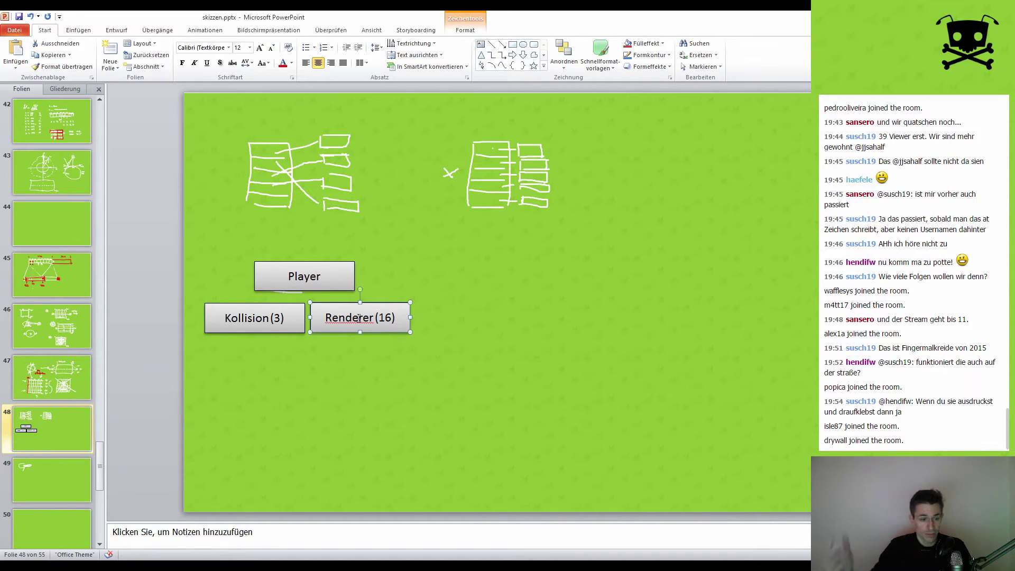
pyautogui.click(278, 312)
pyautogui.click(333, 312)
pyautogui.click(278, 311)
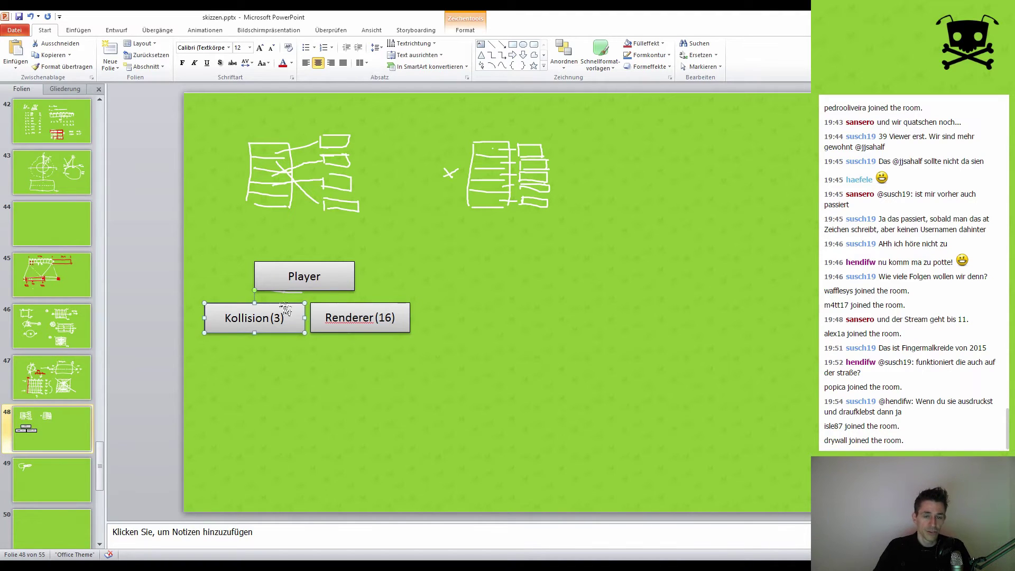
pyautogui.click(317, 258)
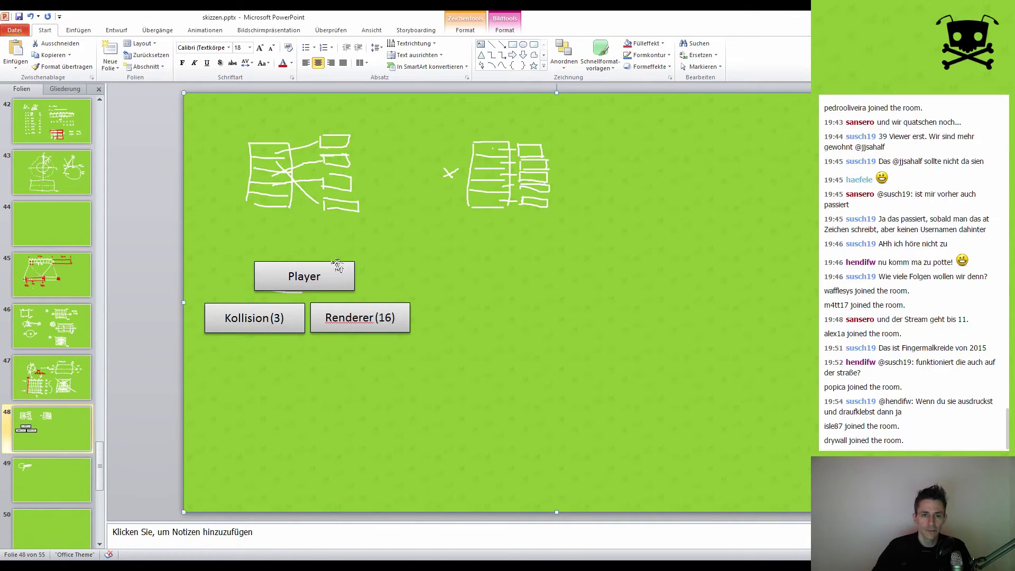
pyautogui.click(273, 307)
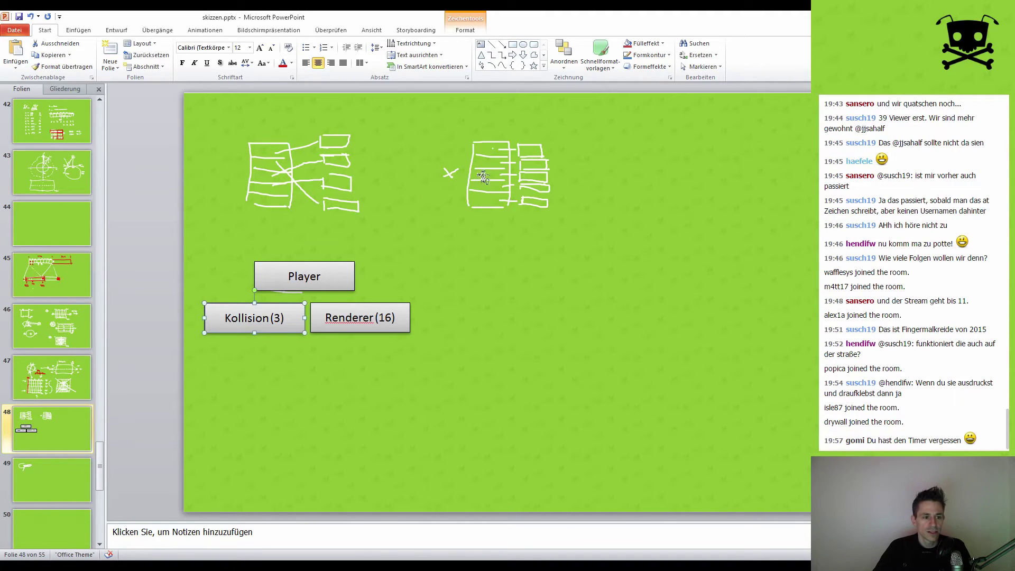
pyautogui.hotkey('ctrl', 'v')
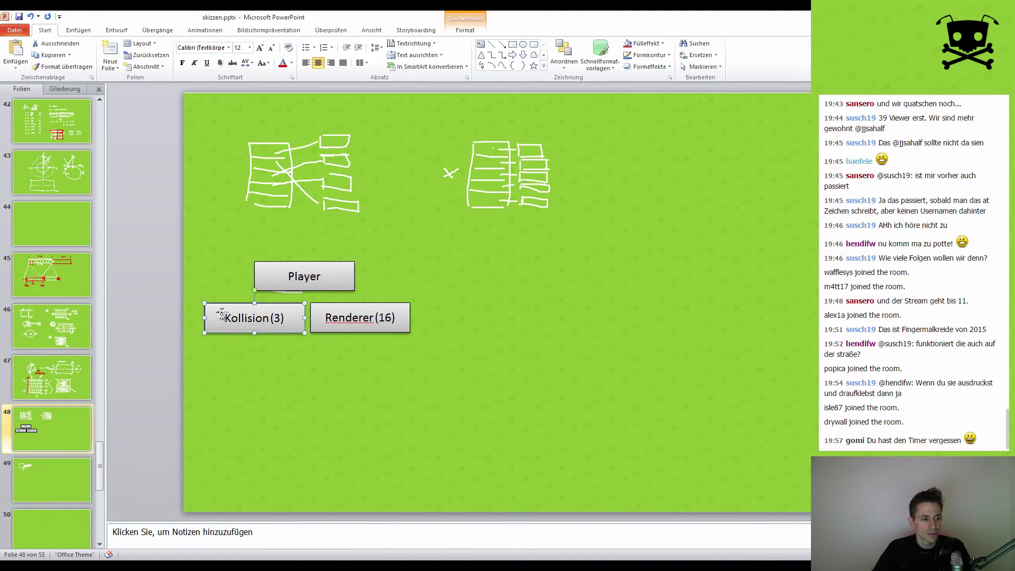
# Stretch the pasted box beneath Kollision (3) and Renderer (16) and label it 'Array'.
pyautogui.moveTo(220, 312)
pyautogui.mouseDown()
pyautogui.moveTo(252, 348)
pyautogui.moveTo(411, 353)
pyautogui.mouseUp()
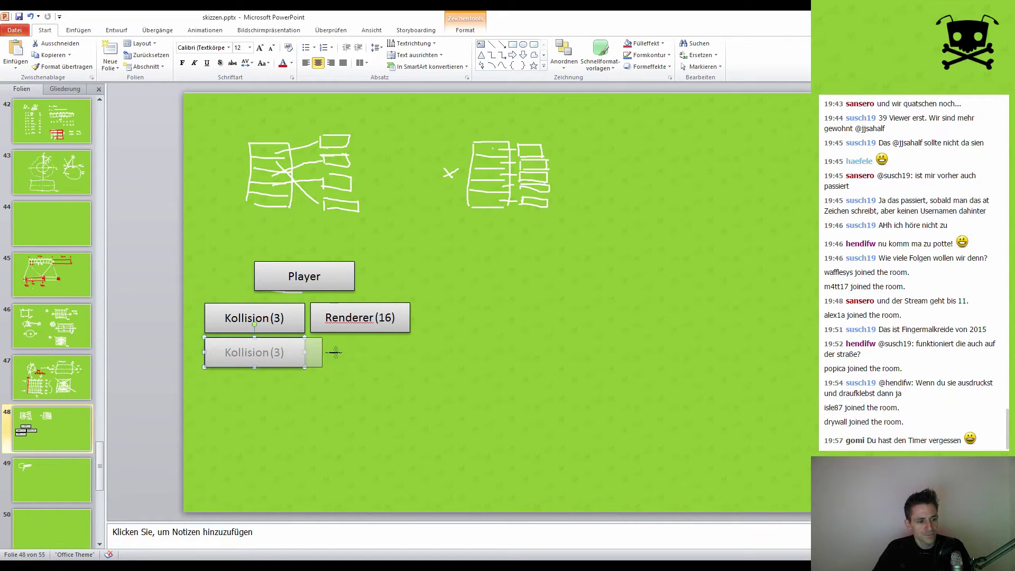
pyautogui.click(287, 351)
pyautogui.hotkey('ctrl', 'a')
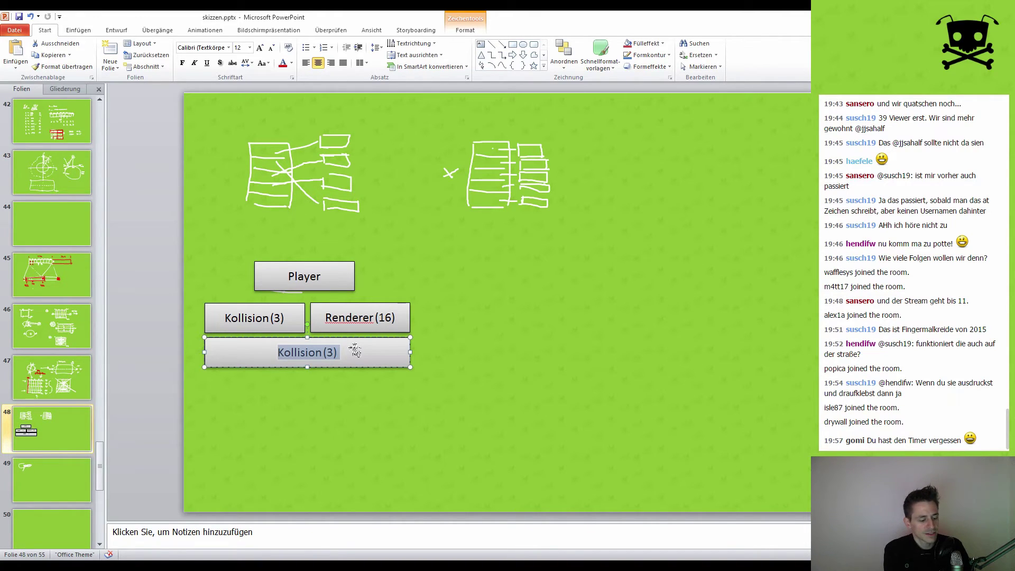
pyautogui.write('Array')
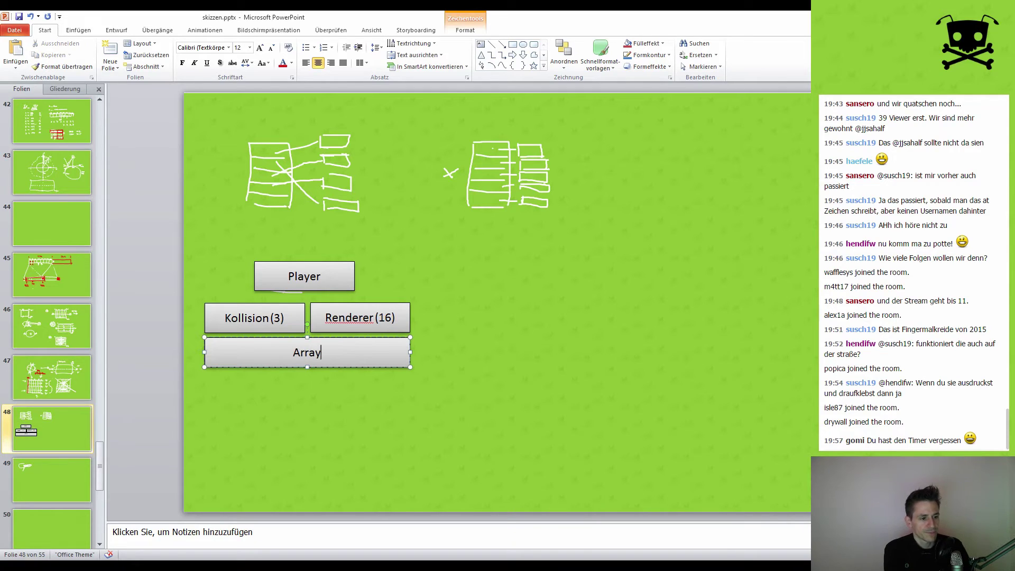
pyautogui.press('Escape')
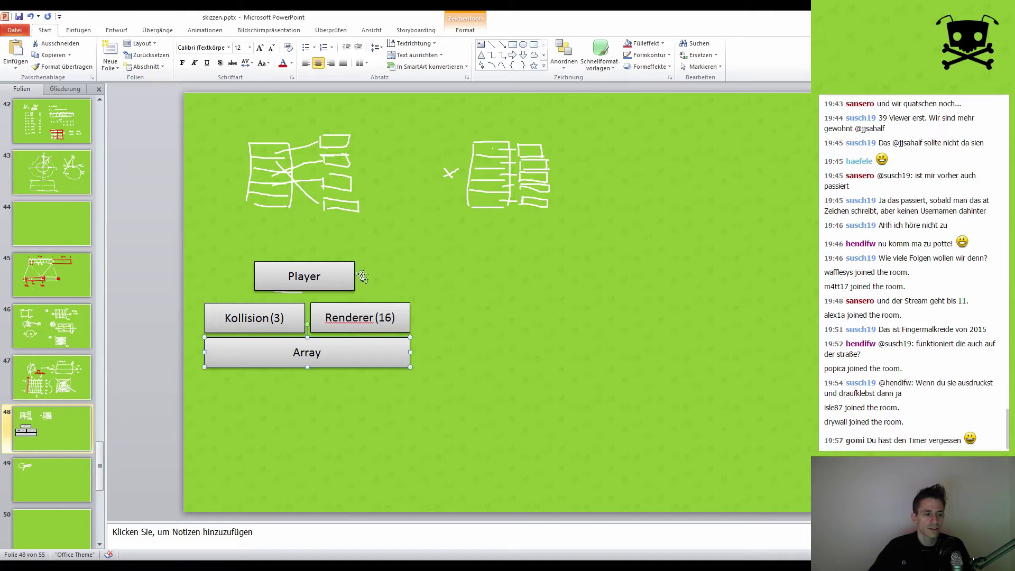
pyautogui.click(333, 280)
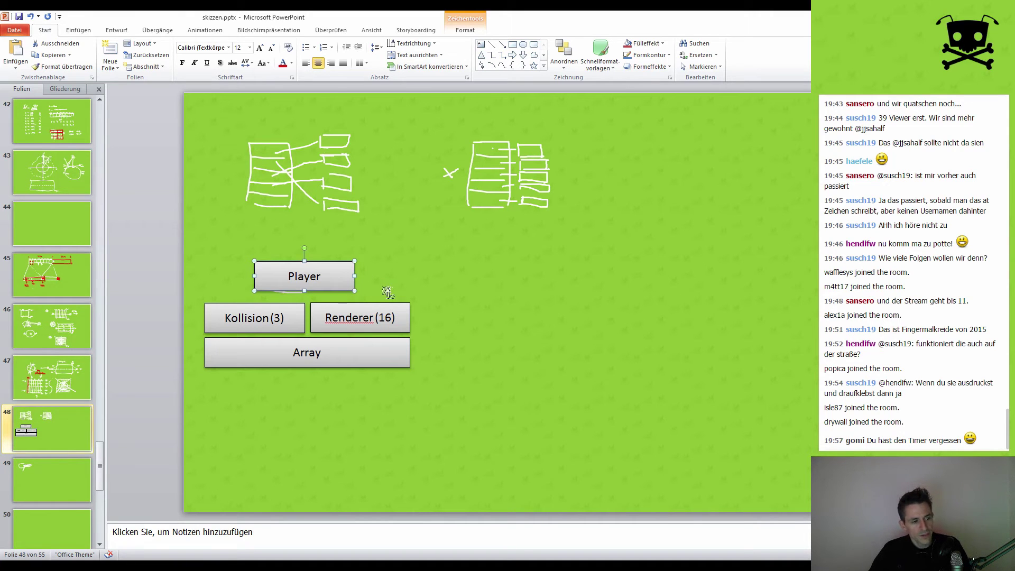
# Copy the Player box to its right, relabel it 'NPC (OctoBot)', and move it level with Player.
pyautogui.hotkey('ctrl', 'c')
pyautogui.hotkey('ctrl', 'v')
pyautogui.moveTo(366, 286); pyautogui.dragTo(607, 274)
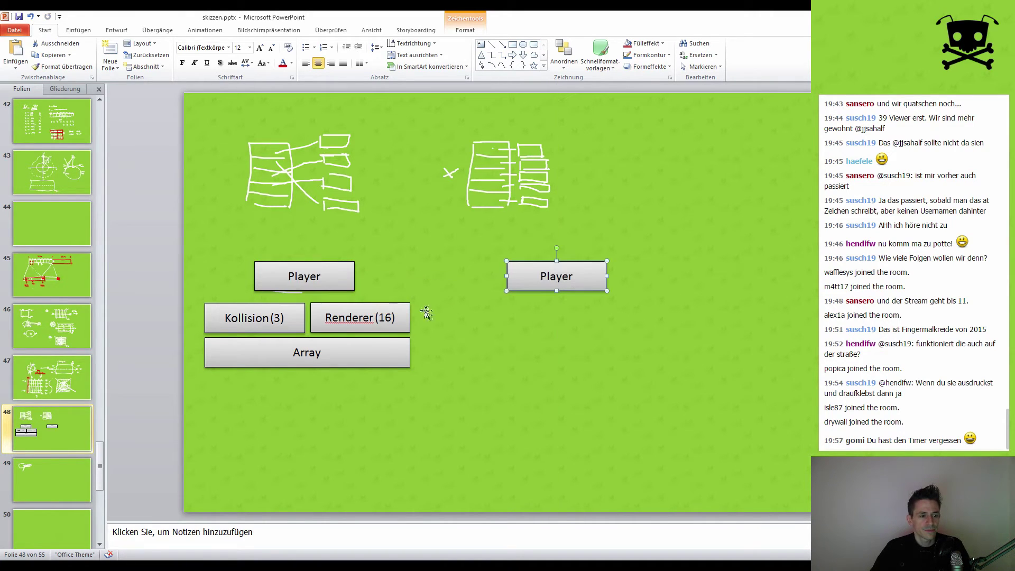
pyautogui.press('F2')
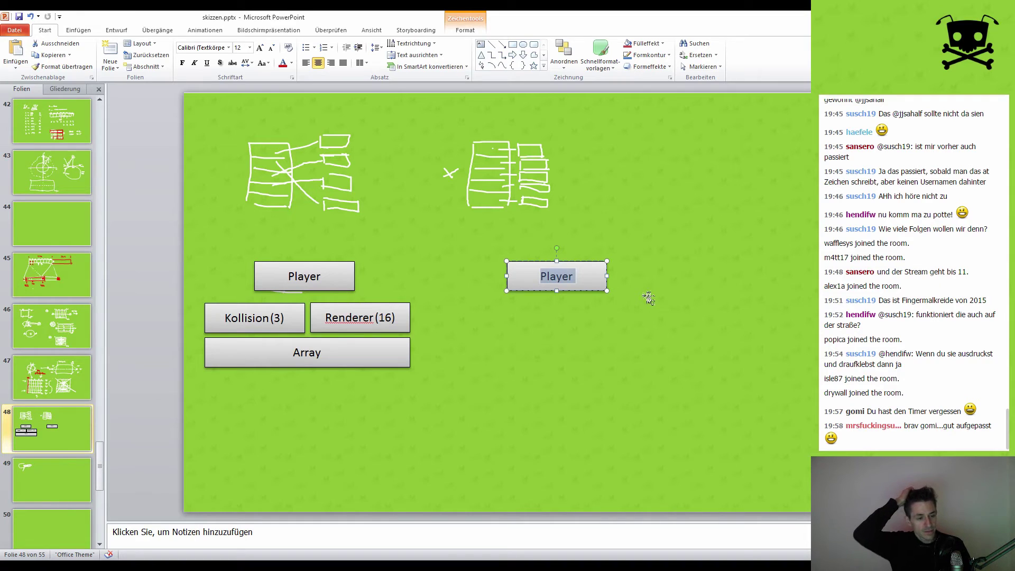
pyautogui.write('N')
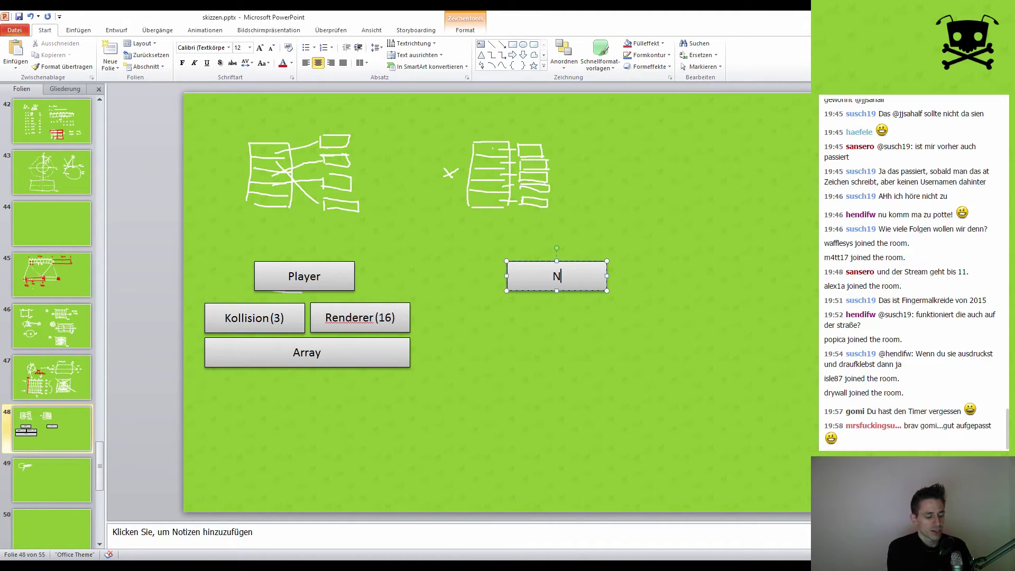
pyautogui.write('PC')
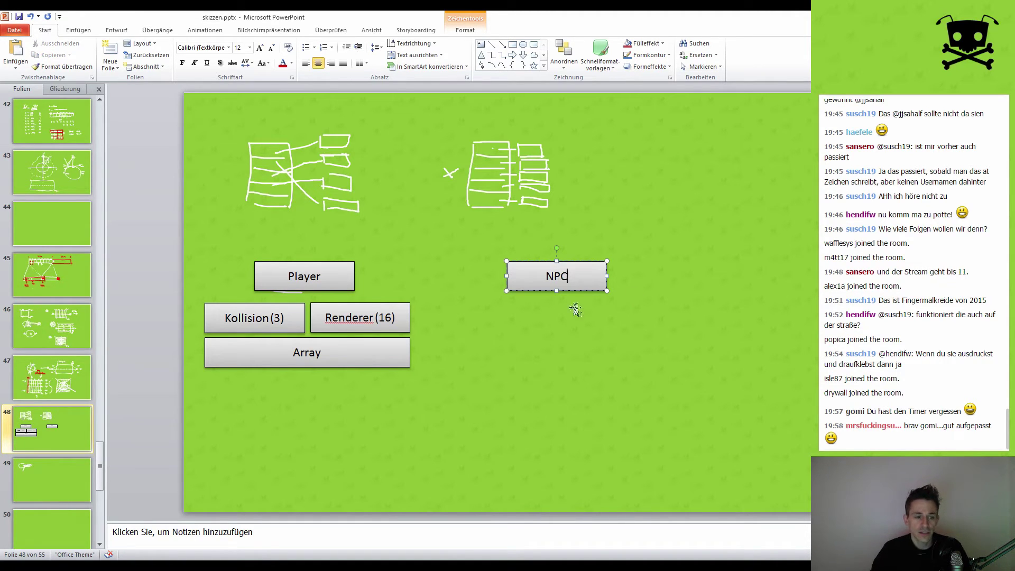
pyautogui.click(534, 263)
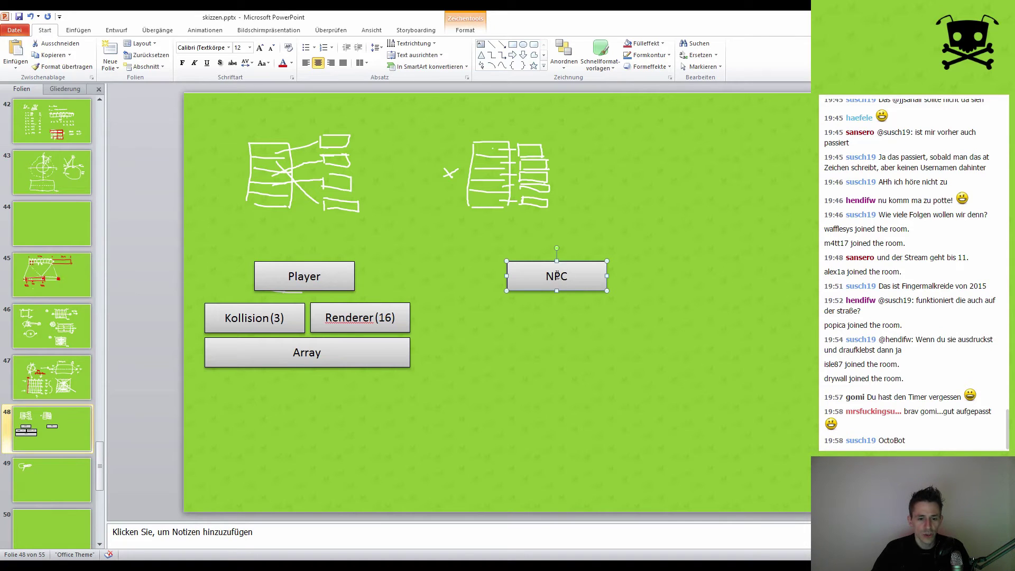
pyautogui.click(568, 273)
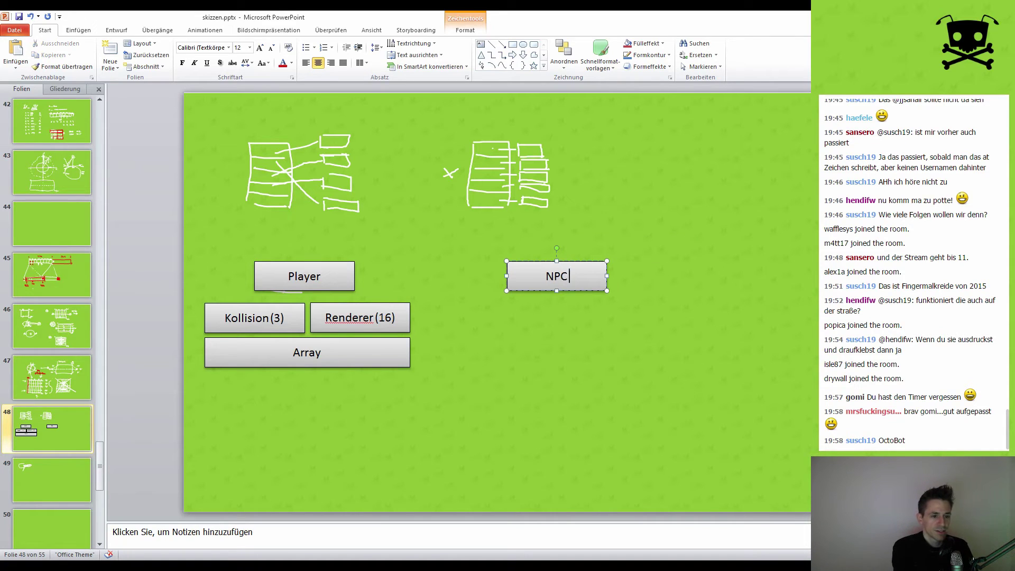
pyautogui.write(' (OctoBot)')
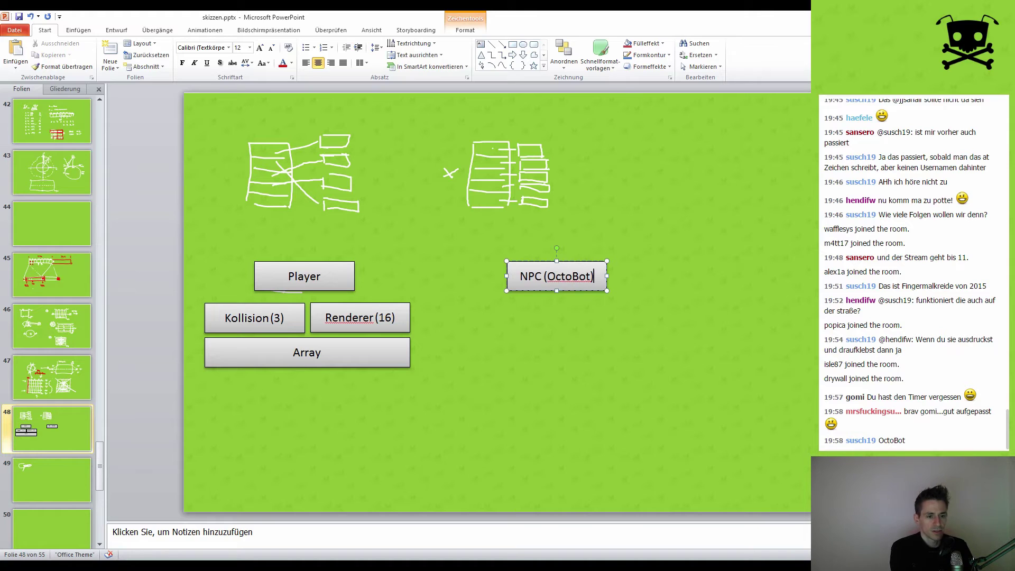
pyautogui.click(568, 326)
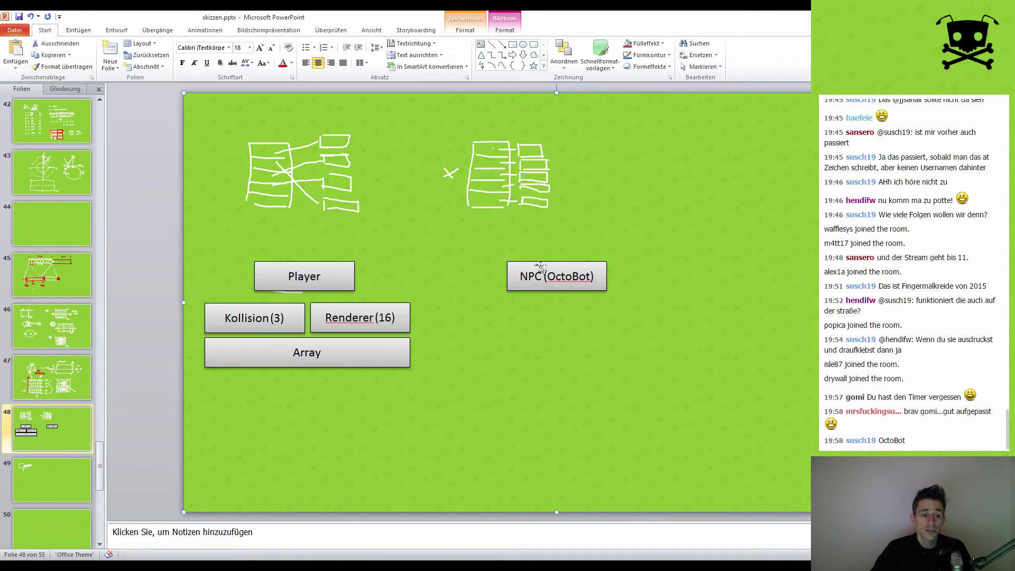
pyautogui.click(566, 274)
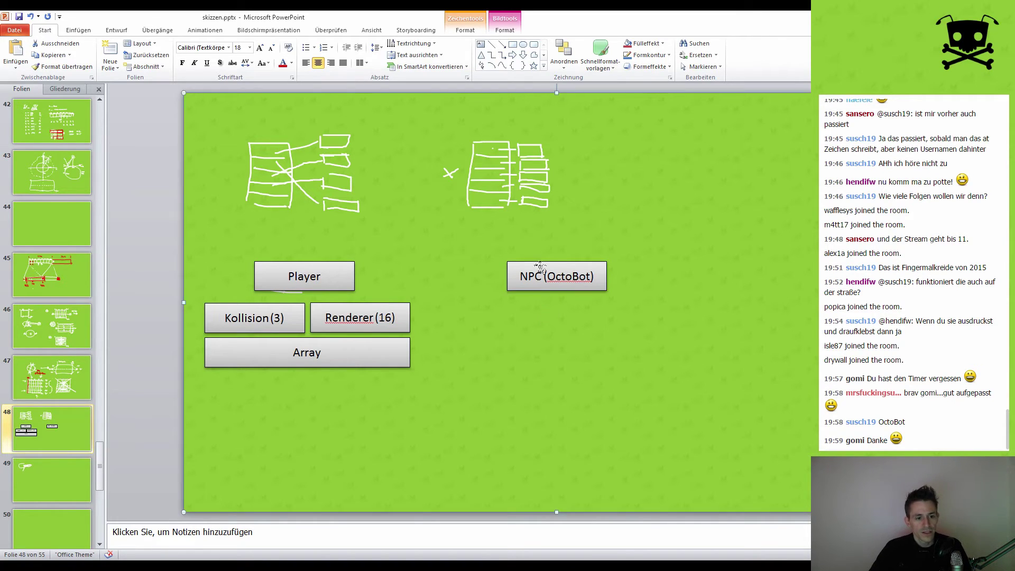
pyautogui.moveTo(544, 263); pyautogui.dragTo(484, 266)
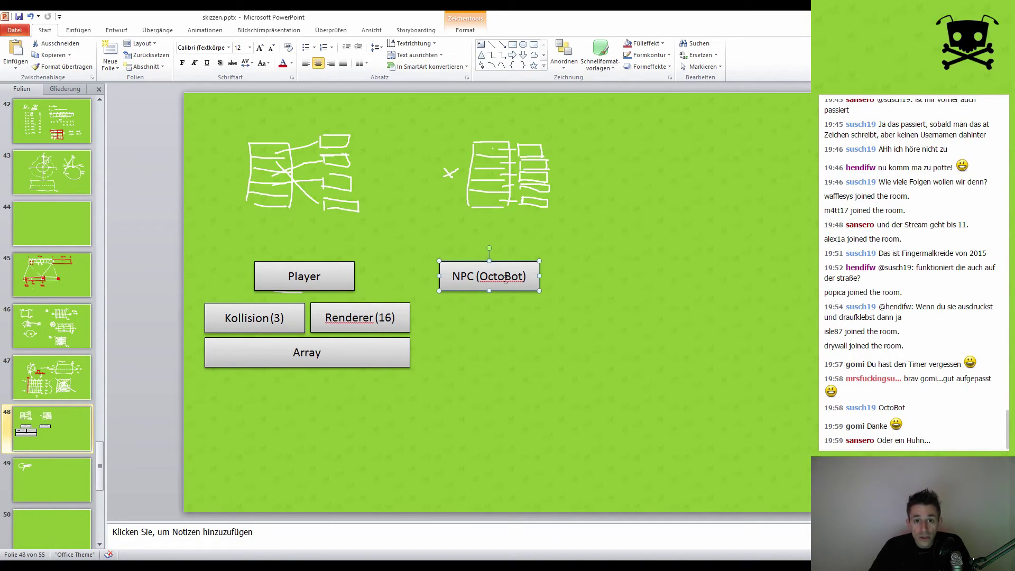
# Duplicate NPC (OctoBot) below itself, relabel it 'Kollision (3)', and align it with the left Kollision (3).
pyautogui.hotkey('ctrl', 'd')
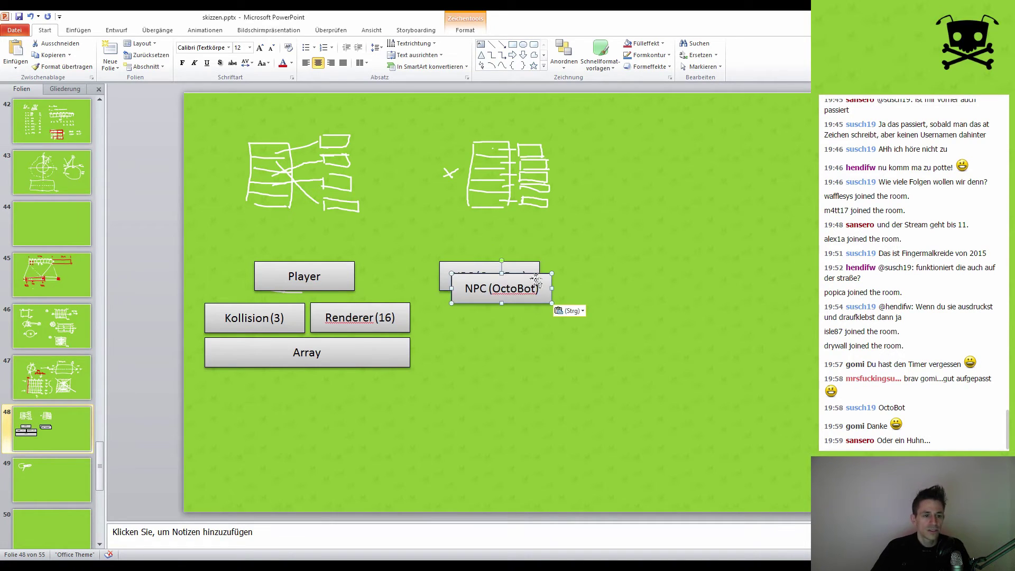
pyautogui.moveTo(529, 296); pyautogui.dragTo(525, 310)
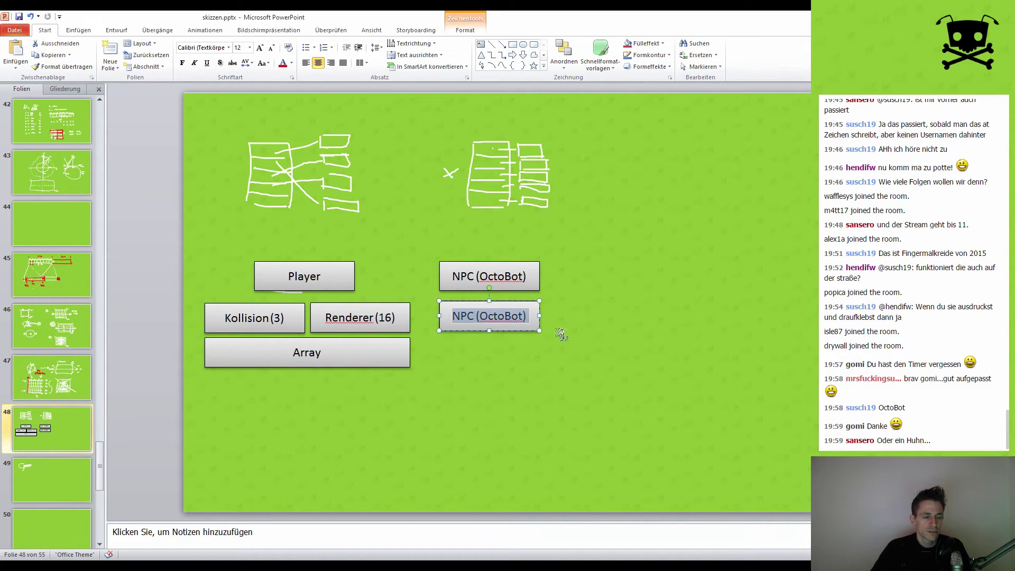
pyautogui.press('F2')
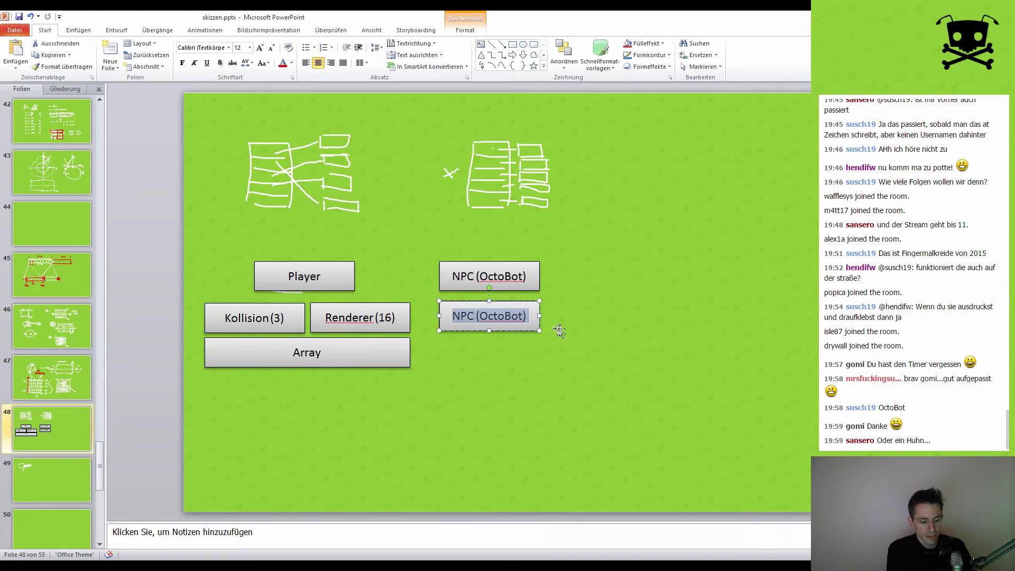
pyautogui.write('Kop')
pyautogui.press('BackSpace')
pyautogui.write('ll')
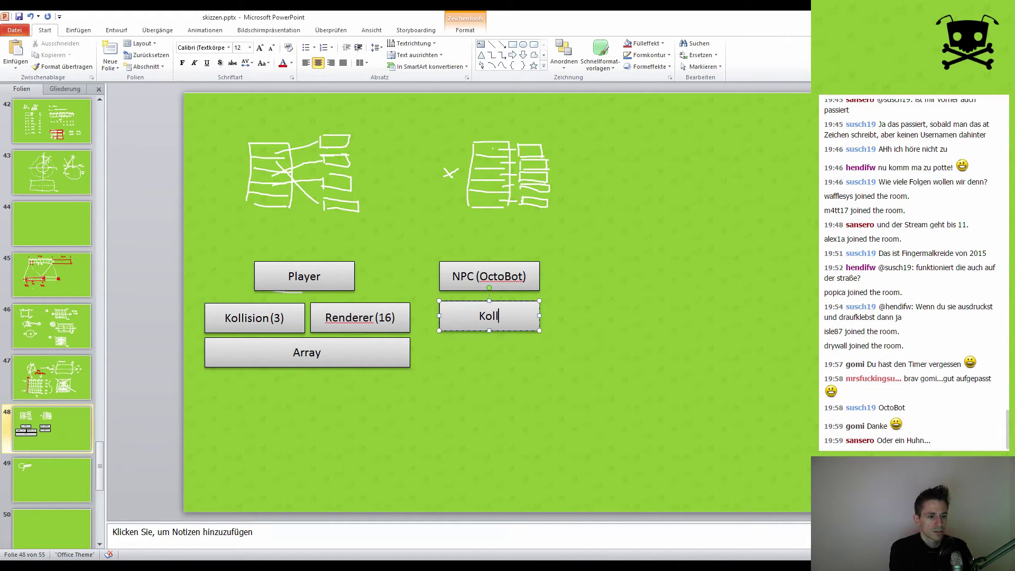
pyautogui.write('ision (3)')
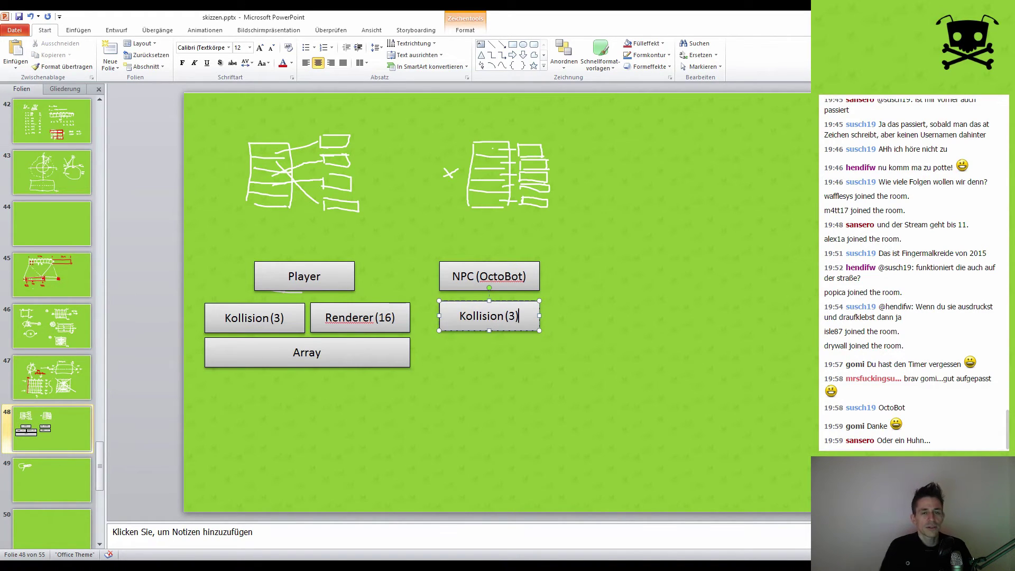
pyautogui.click(596, 332)
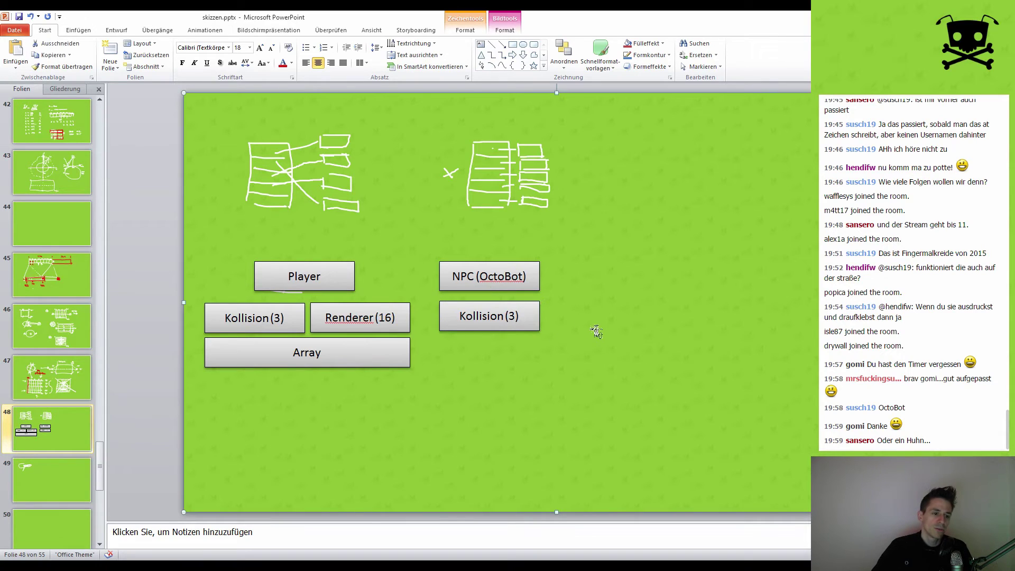
pyautogui.moveTo(502, 303); pyautogui.dragTo(503, 305)
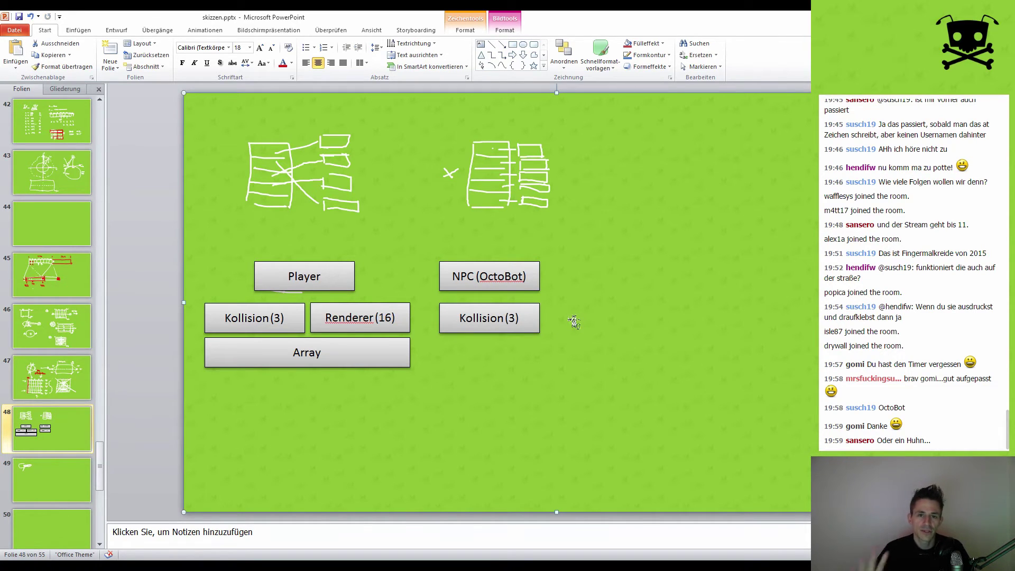
# Check the Player column's boxes by selecting them, deleting an accidental NPC (OctoBot) copy.
pyautogui.click(467, 269)
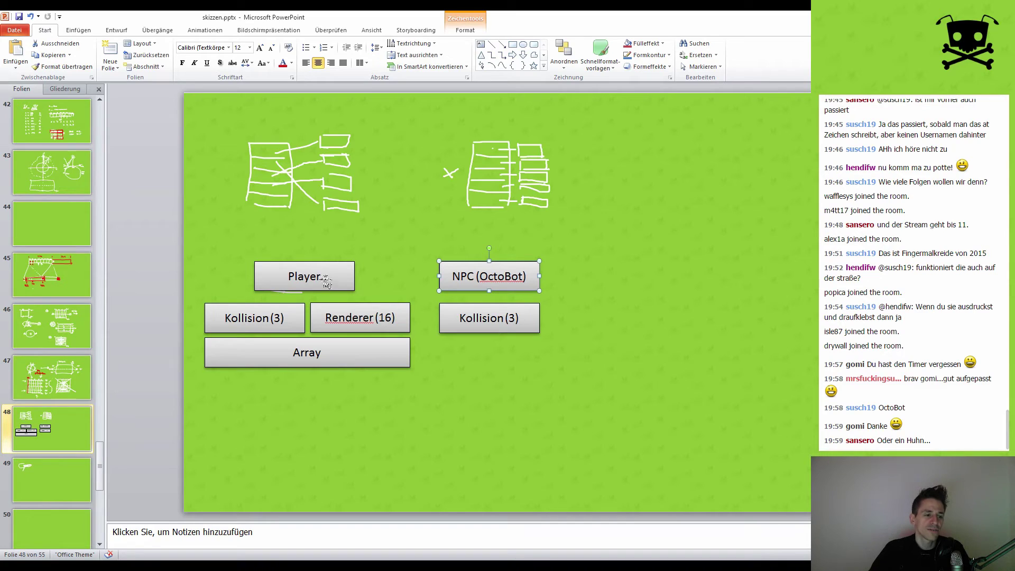
pyautogui.click(331, 311)
pyautogui.click(289, 310)
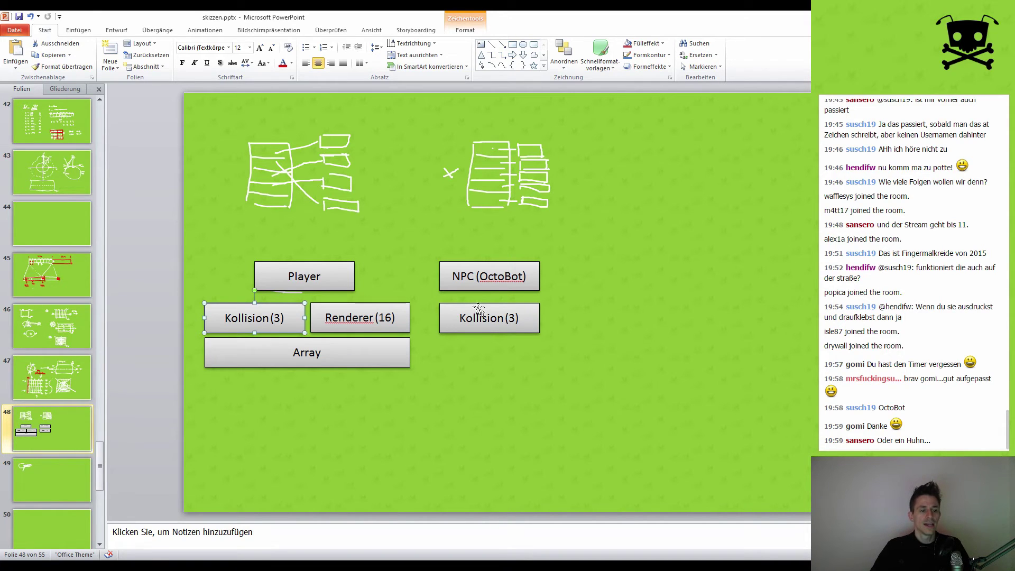
pyautogui.click(424, 354)
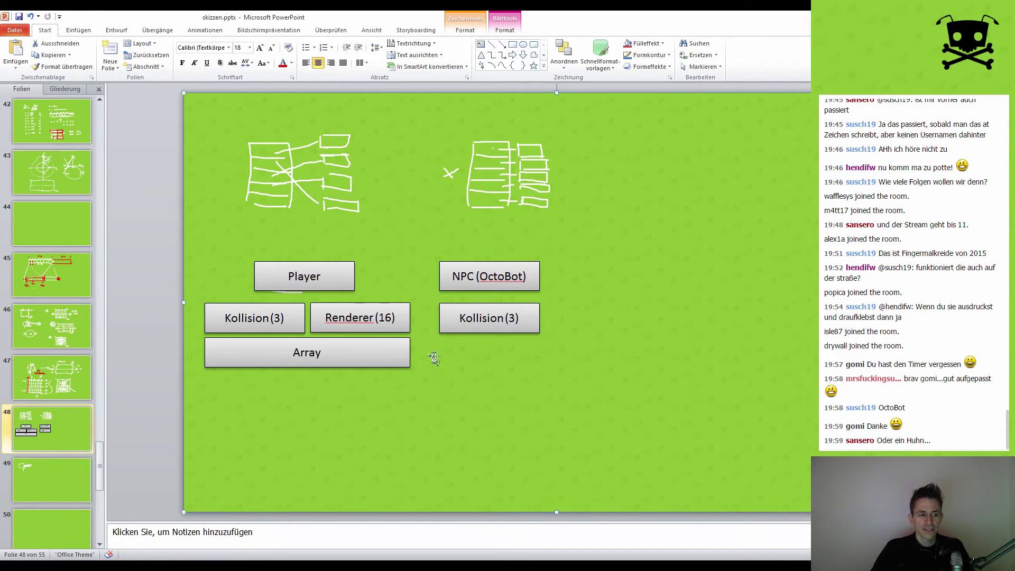
pyautogui.click(490, 264)
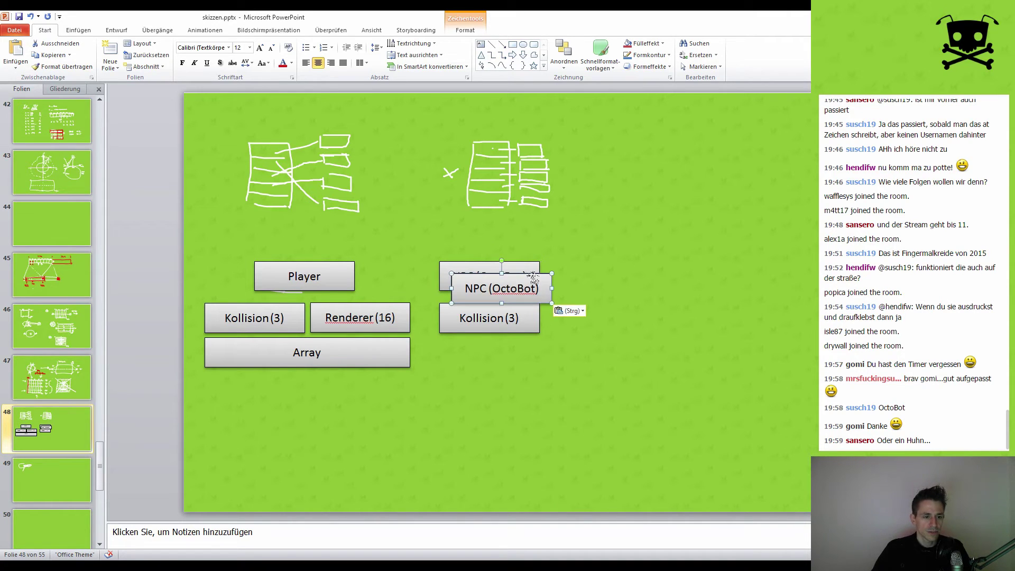
pyautogui.moveTo(499, 267); pyautogui.dragTo(567, 299)
pyautogui.press('Delete')
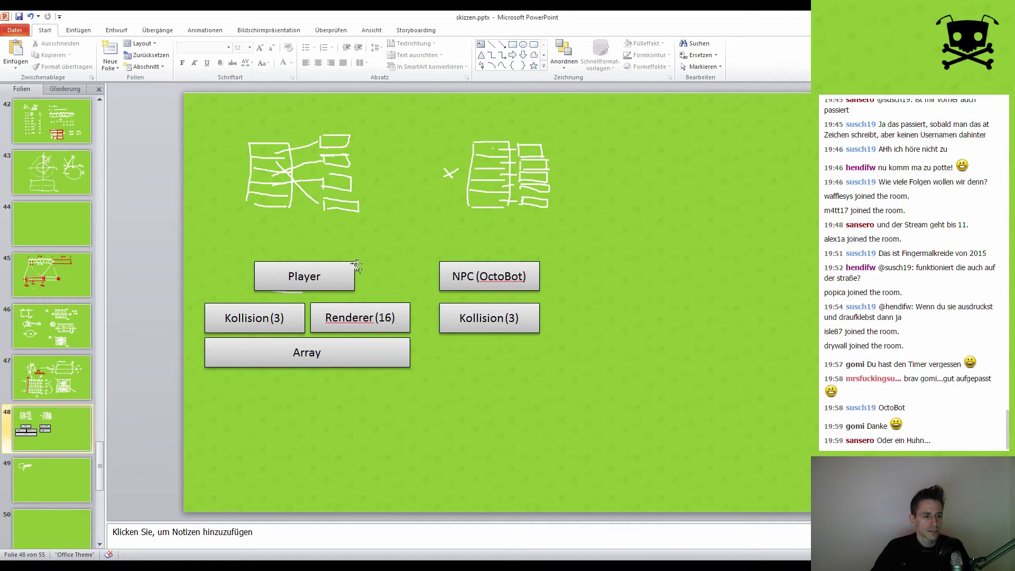
pyautogui.click(352, 267)
pyautogui.keyDown('shift'); pyautogui.click(291, 309); pyautogui.keyUp('shift')
pyautogui.keyDown('shift'); pyautogui.click(356, 304); pyautogui.keyUp('shift')
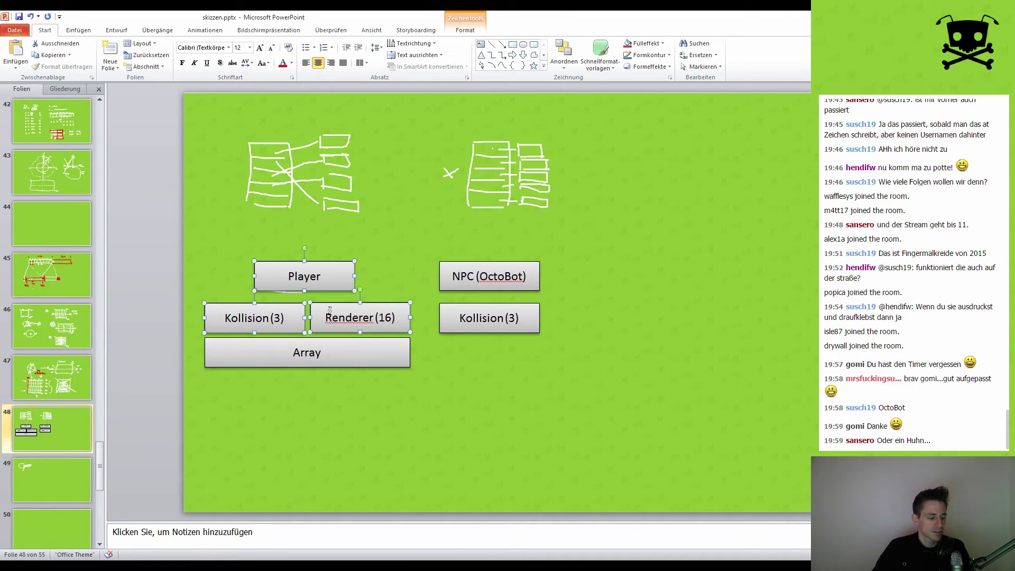
pyautogui.click(373, 285)
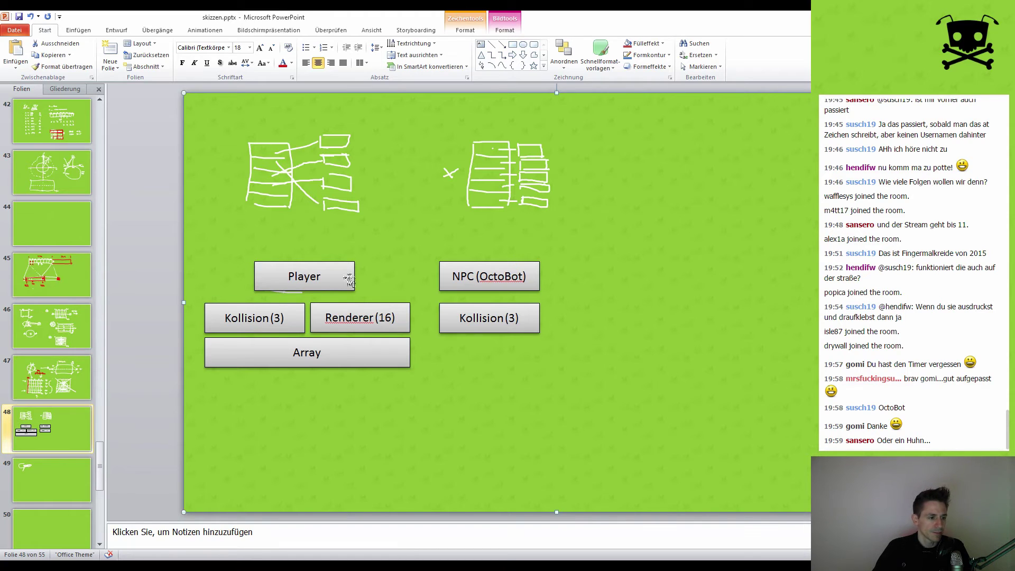
pyautogui.hotkey('ctrl', 'v')
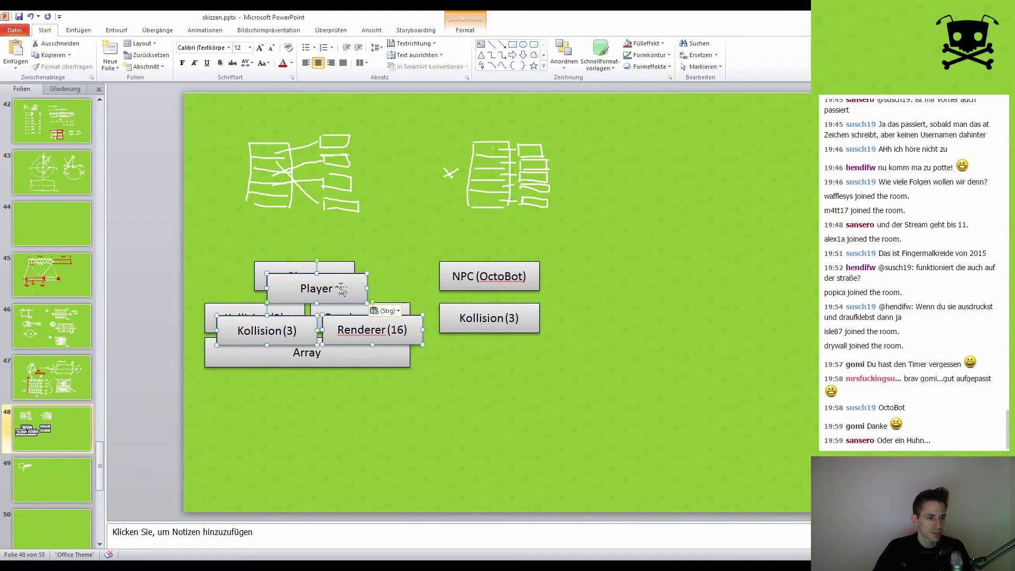
pyautogui.moveTo(352, 285)
pyautogui.mouseDown()
pyautogui.moveTo(427, 295)
pyautogui.moveTo(697, 274)
pyautogui.mouseUp()
pyautogui.click(671, 277)
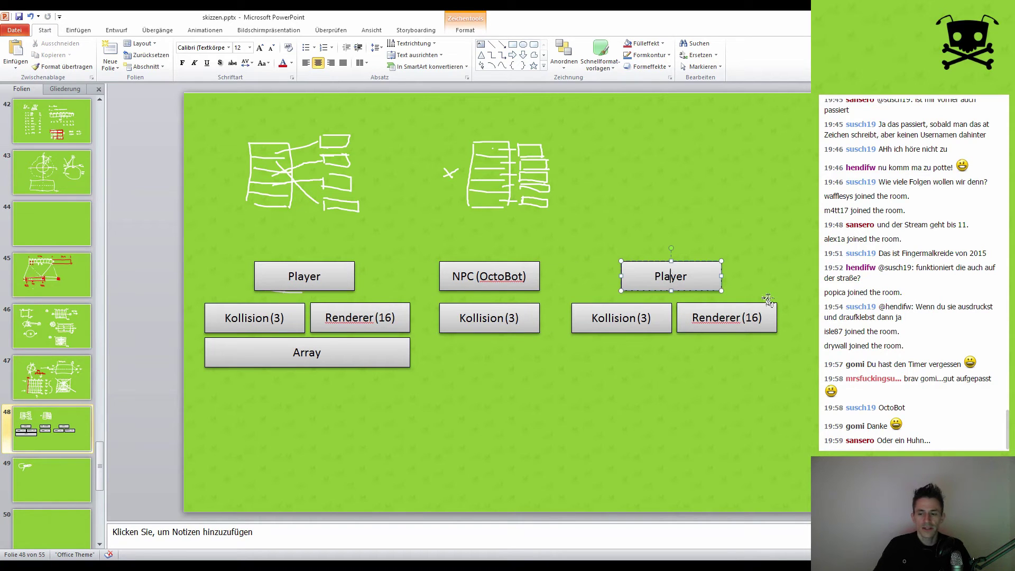
pyautogui.press('End')
pyautogui.write('2')
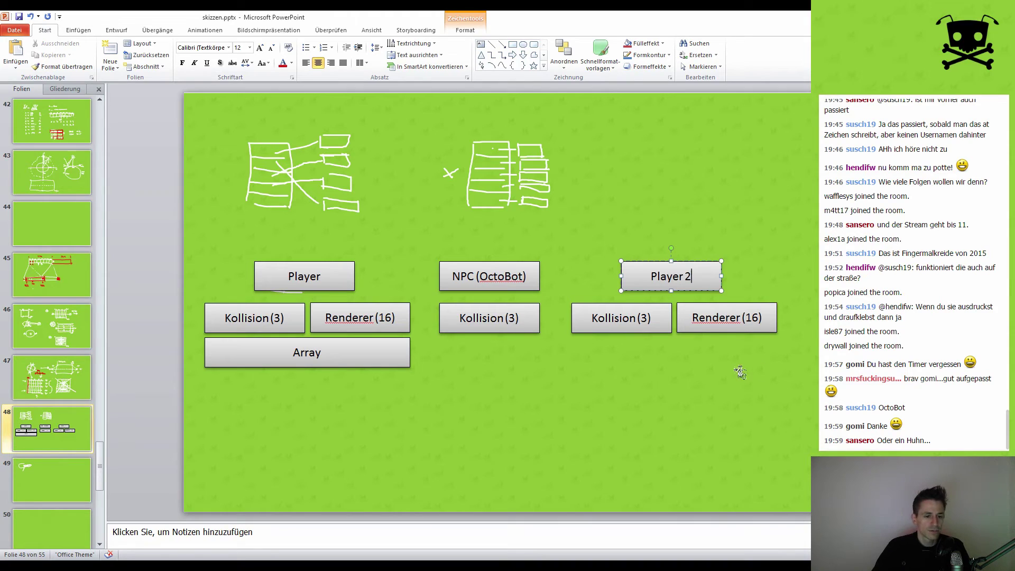
pyautogui.click(739, 373)
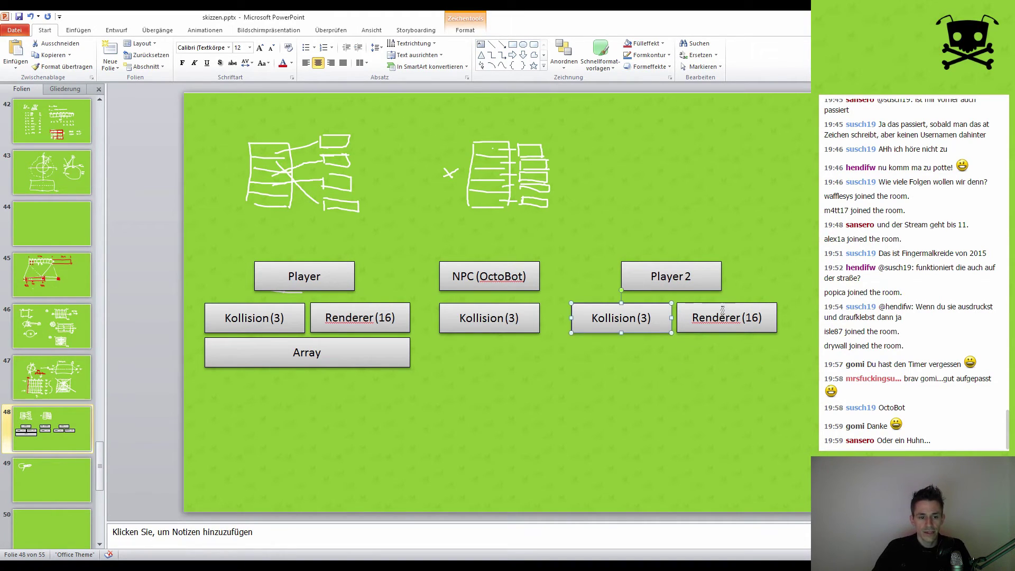
pyautogui.click(693, 315)
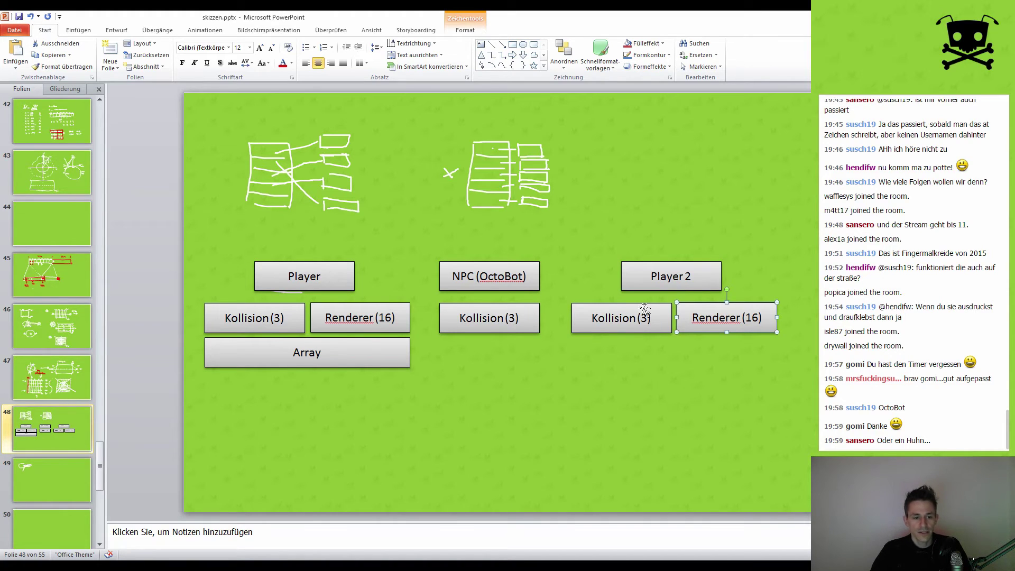
pyautogui.click(645, 315)
pyautogui.click(709, 317)
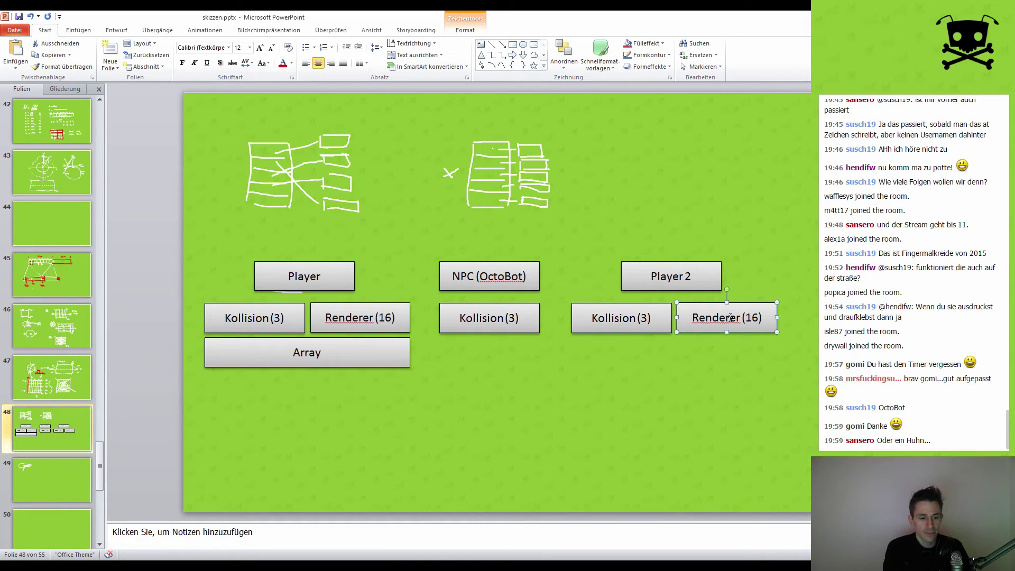
# Delete Player 2's Renderer (16) and rearrange Player's column with Renderer (16) left of Kollision (3).
pyautogui.press('Delete')
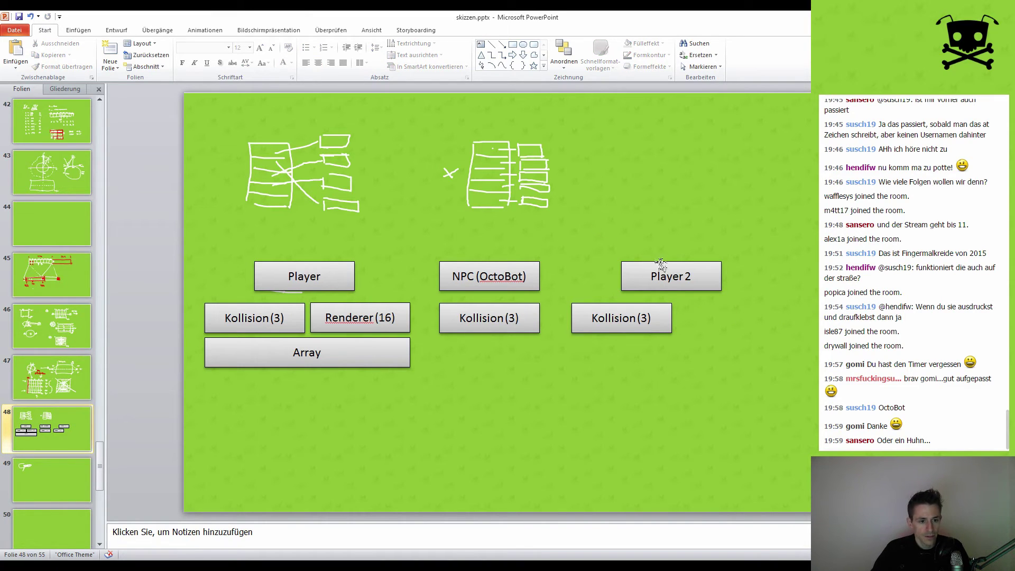
pyautogui.moveTo(661, 263); pyautogui.dragTo(606, 306)
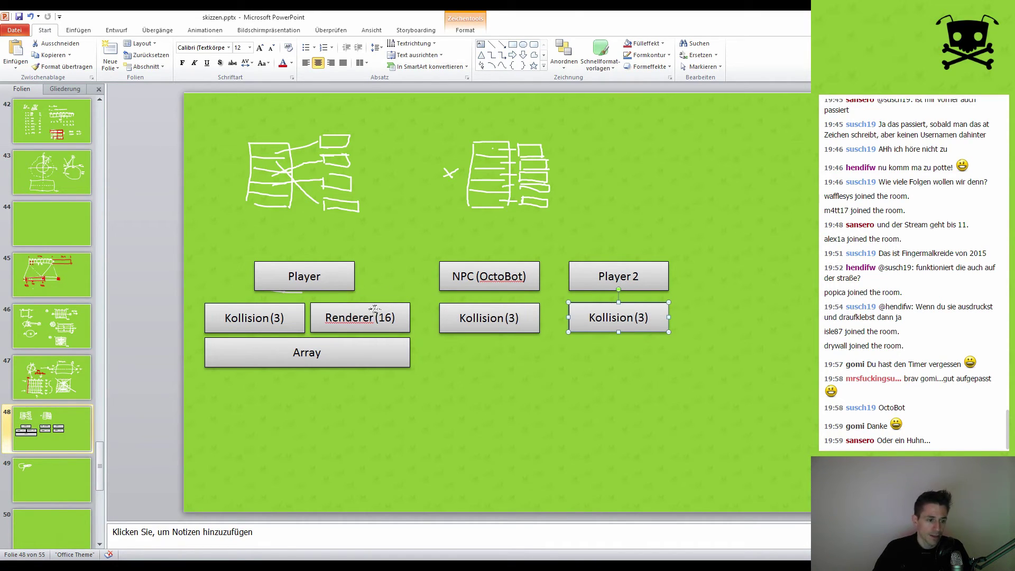
pyautogui.moveTo(374, 310); pyautogui.dragTo(262, 432)
pyautogui.moveTo(285, 306); pyautogui.dragTo(391, 303)
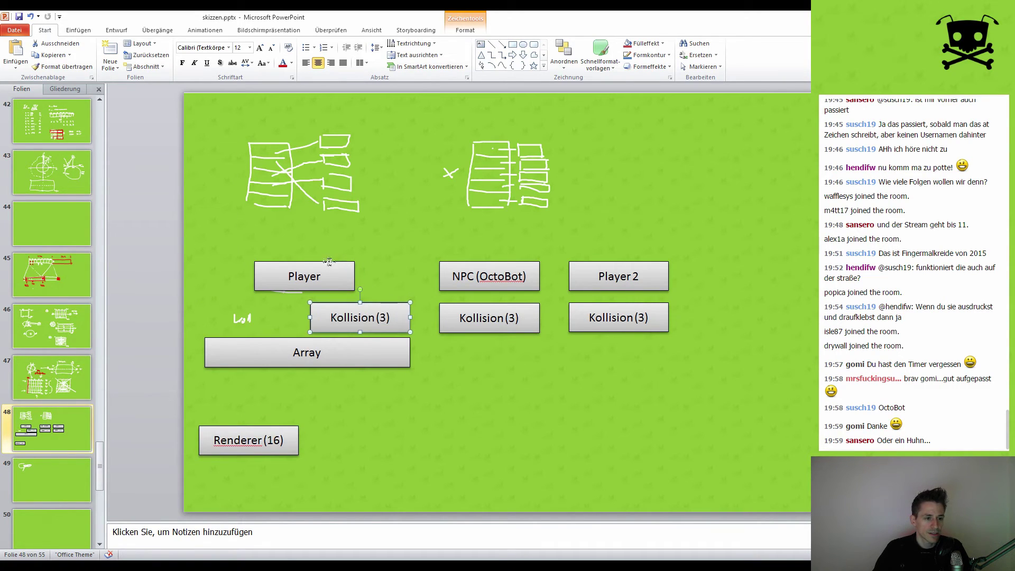
pyautogui.moveTo(329, 261); pyautogui.dragTo(385, 261)
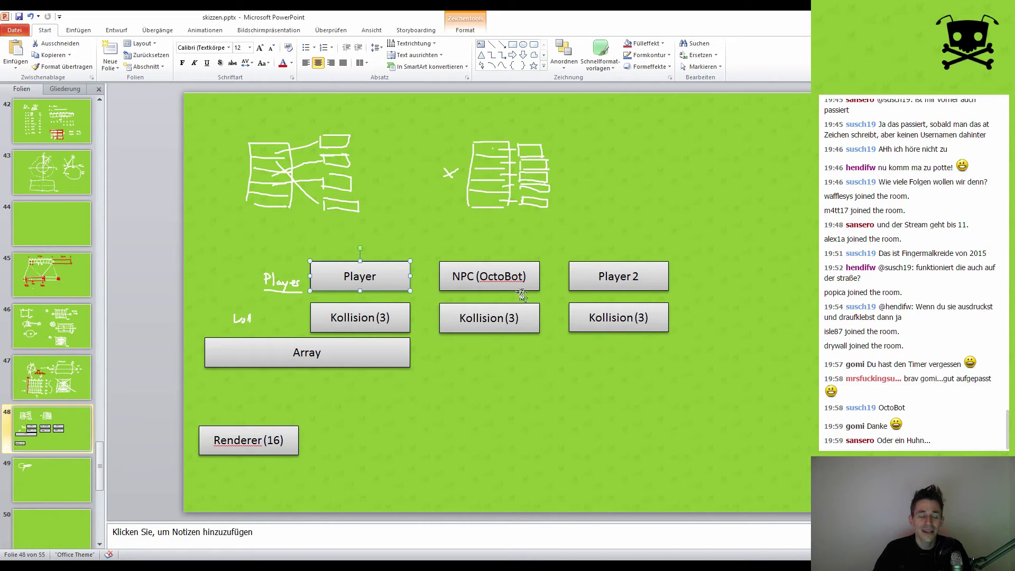
pyautogui.moveTo(262, 429); pyautogui.dragTo(257, 303)
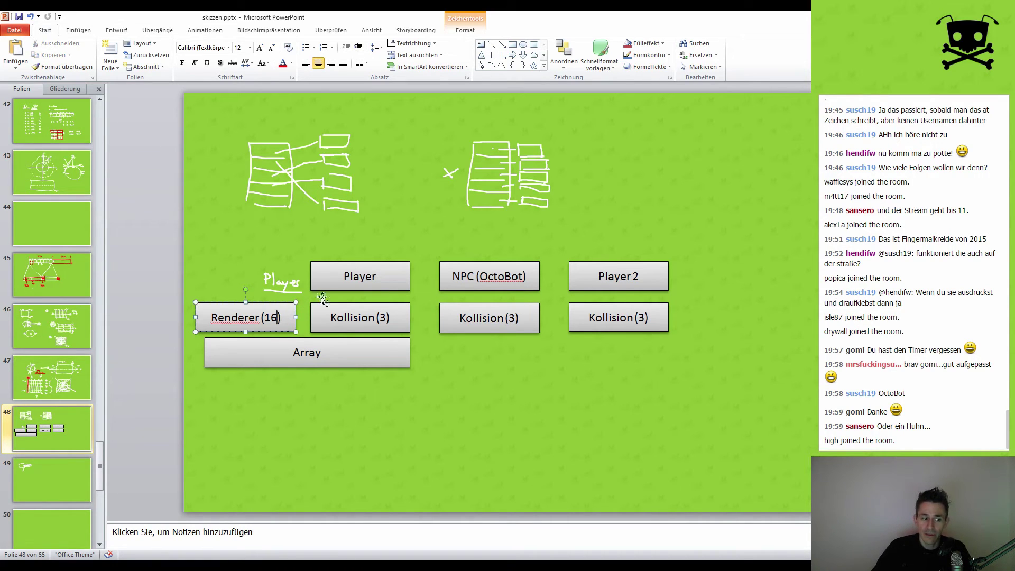
# Narrow the Array box so it sits only under Kollision (3).
pyautogui.click(353, 267)
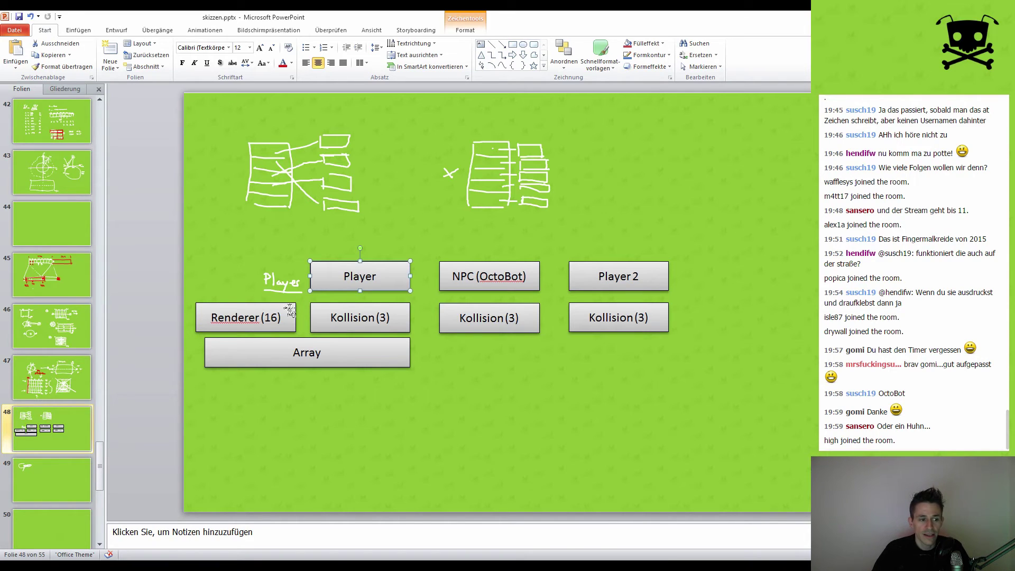
pyautogui.click(290, 312)
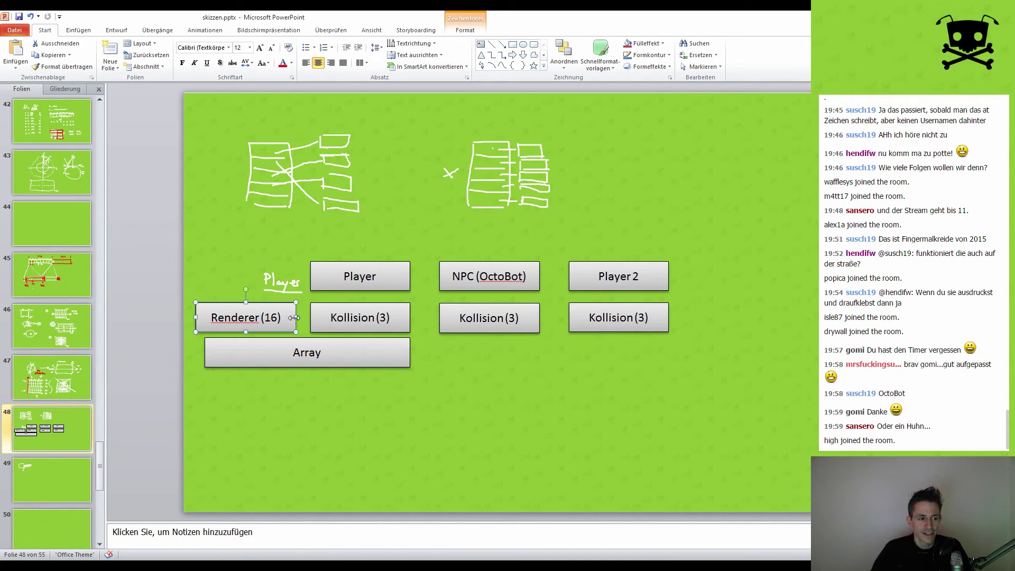
pyautogui.moveTo(295, 317); pyautogui.dragTo(293, 317)
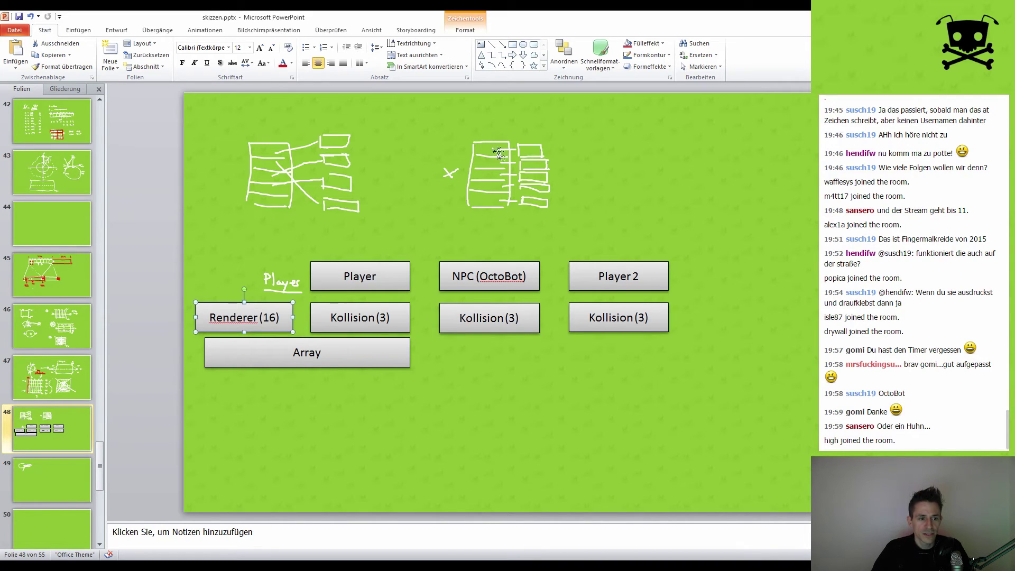
pyautogui.click(323, 364)
pyautogui.moveTo(307, 355); pyautogui.dragTo(310, 353)
pyautogui.click(463, 377)
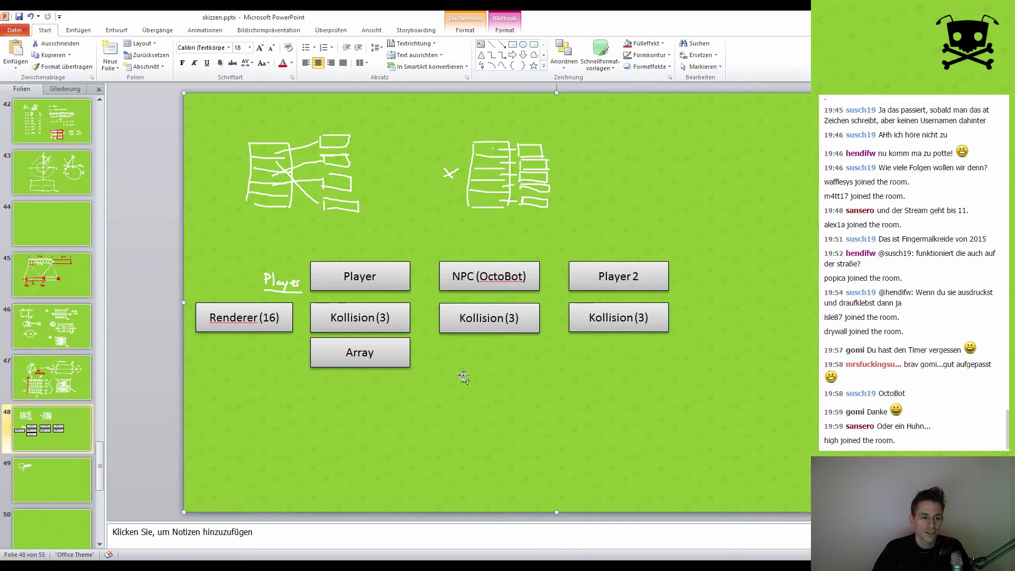
pyautogui.click(394, 355)
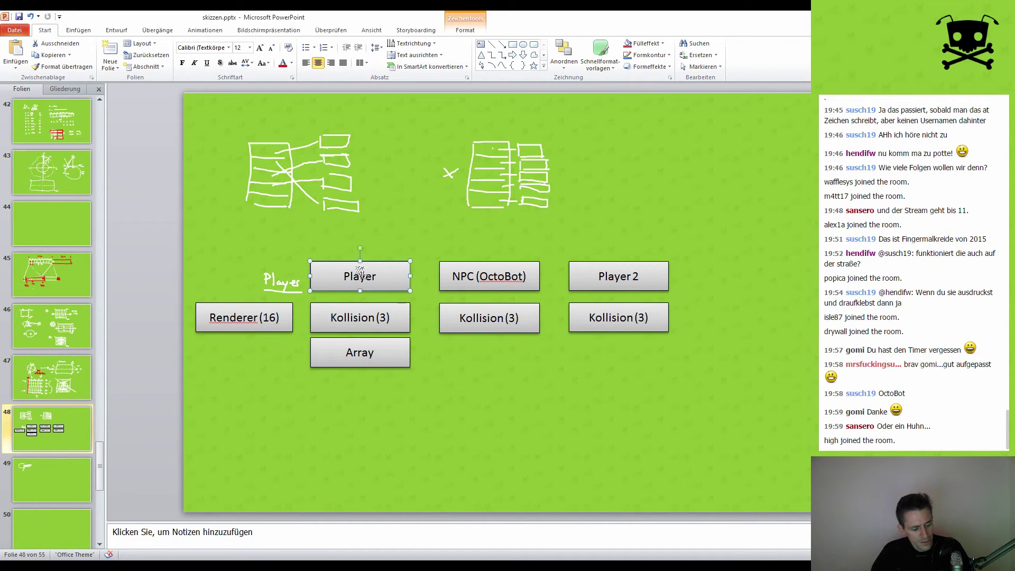
# Copy the Player box above Renderer (16) and relabel it 'Kamera'.
pyautogui.moveTo(347, 267)
pyautogui.mouseDown()
pyautogui.moveTo(391, 284)
pyautogui.moveTo(263, 271)
pyautogui.mouseUp()
pyautogui.click(267, 278)
pyautogui.doubleClick(271, 282)
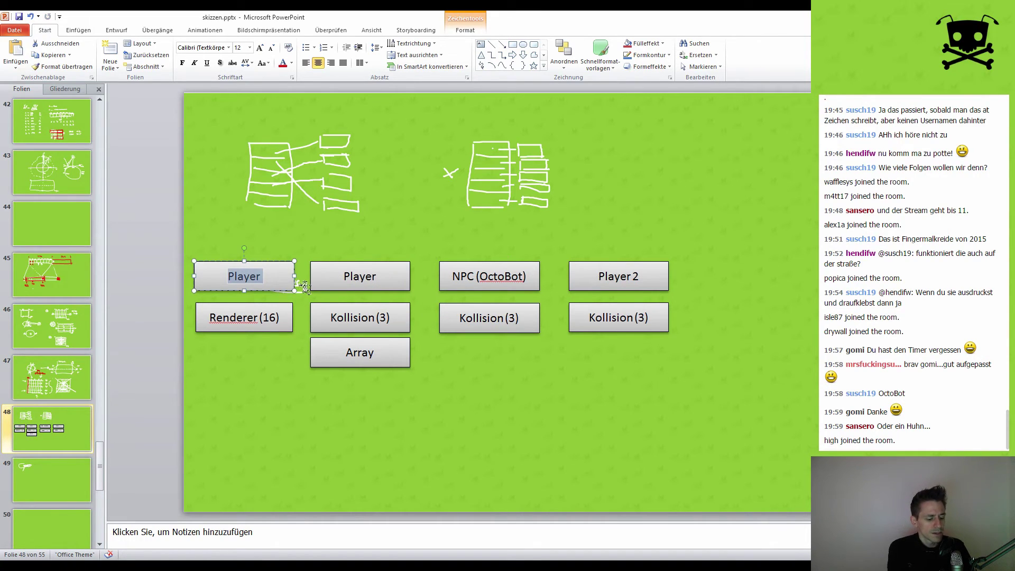
pyautogui.write('Kamera')
pyautogui.click(260, 347)
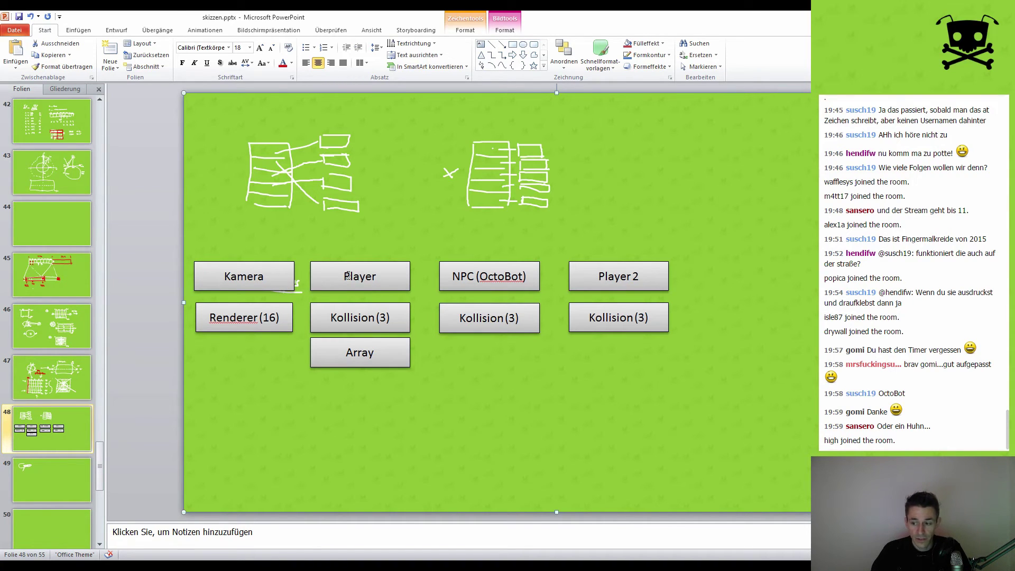
# Place Array box copies under Renderer (16) and under the NPC and Player 2 Kollision (3) boxes.
pyautogui.click(274, 309)
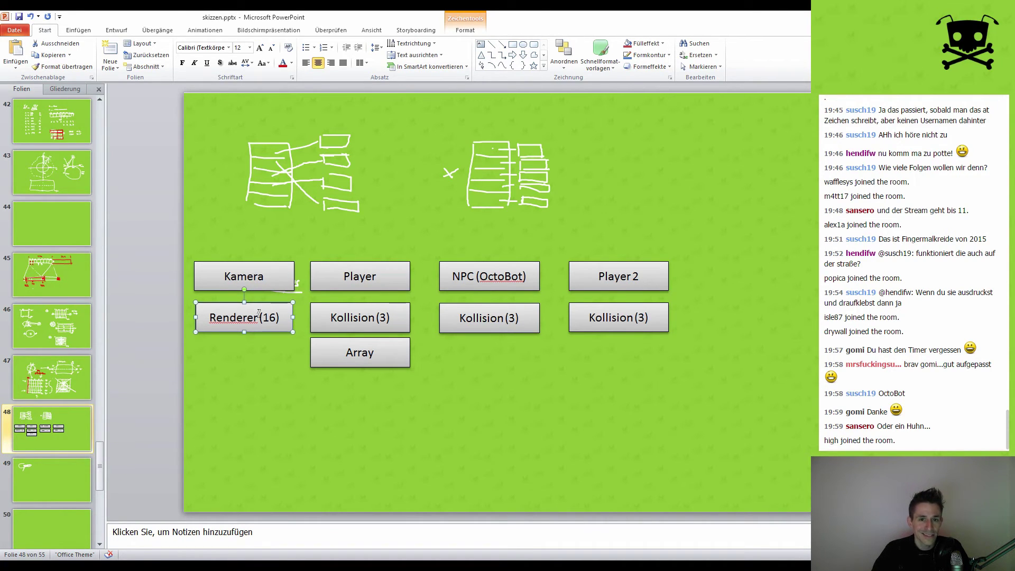
pyautogui.click(374, 359)
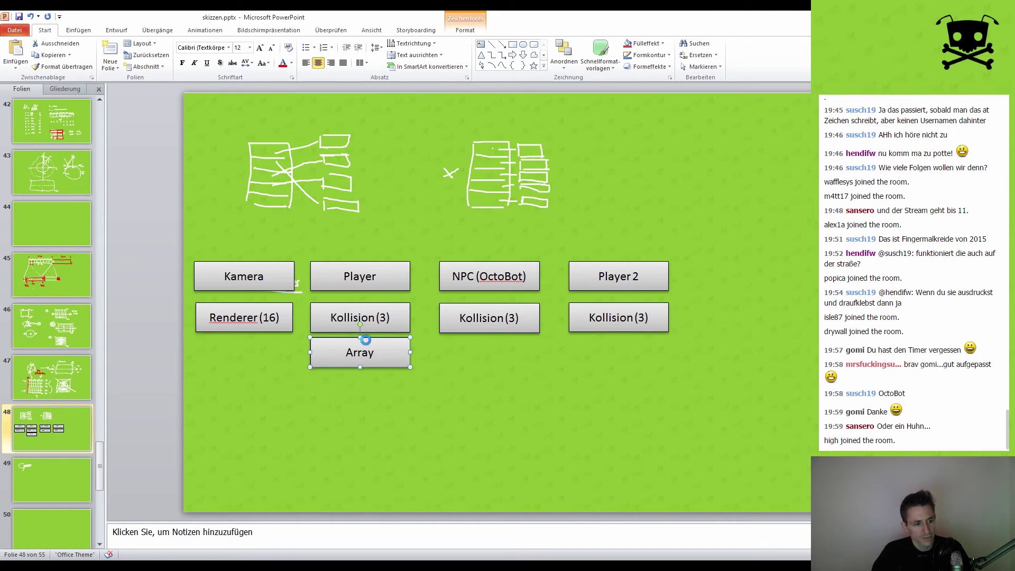
pyautogui.moveTo(382, 348)
pyautogui.mouseDown()
pyautogui.moveTo(394, 362)
pyautogui.moveTo(268, 346)
pyautogui.mouseUp()
pyautogui.click(402, 368)
pyautogui.hotkey('ctrl', 'd')
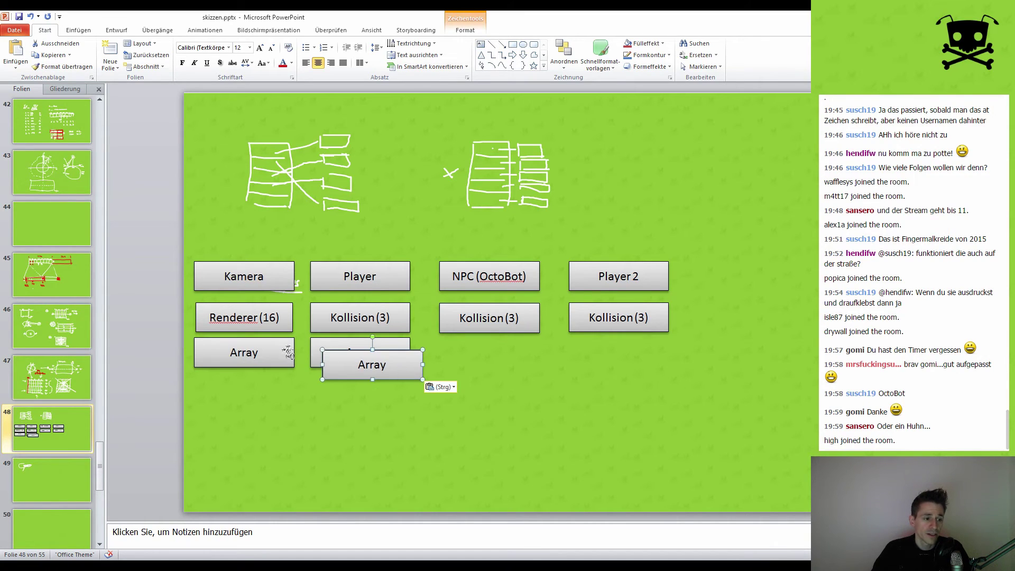
pyautogui.moveTo(392, 359); pyautogui.dragTo(509, 349)
pyautogui.moveTo(399, 363); pyautogui.dragTo(648, 351)
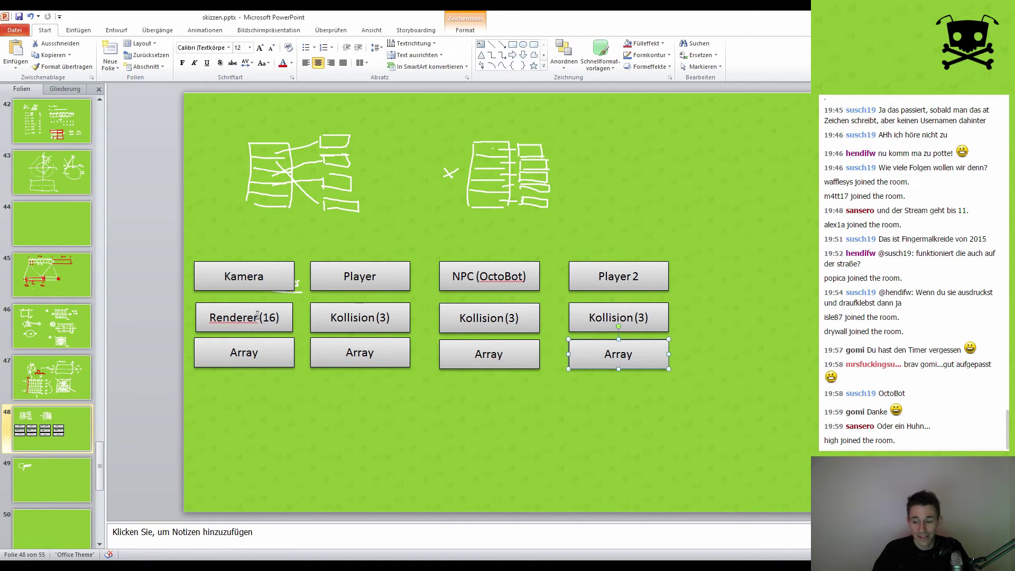
pyautogui.click(333, 405)
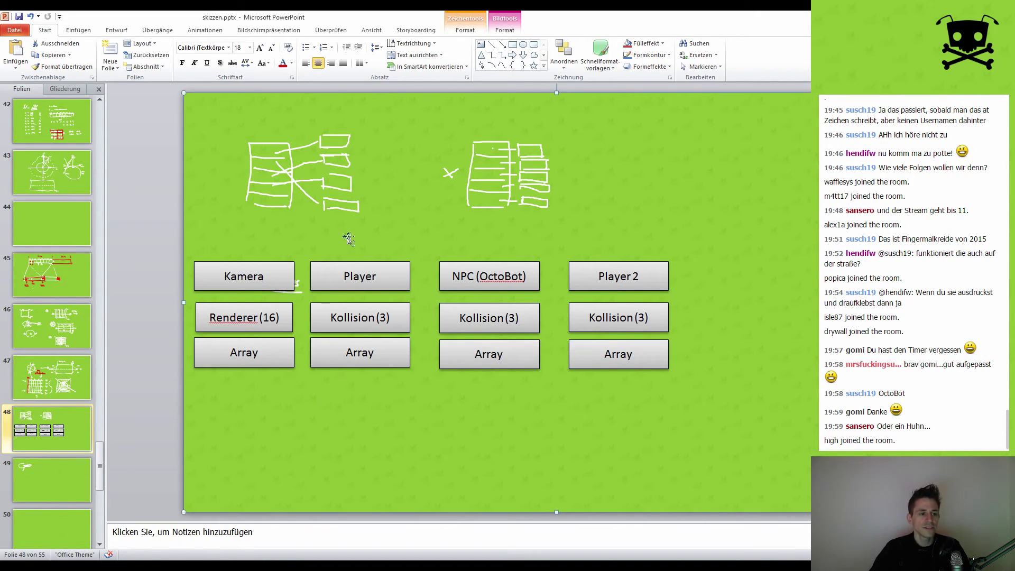
pyautogui.moveTo(310, 251); pyautogui.dragTo(403, 340)
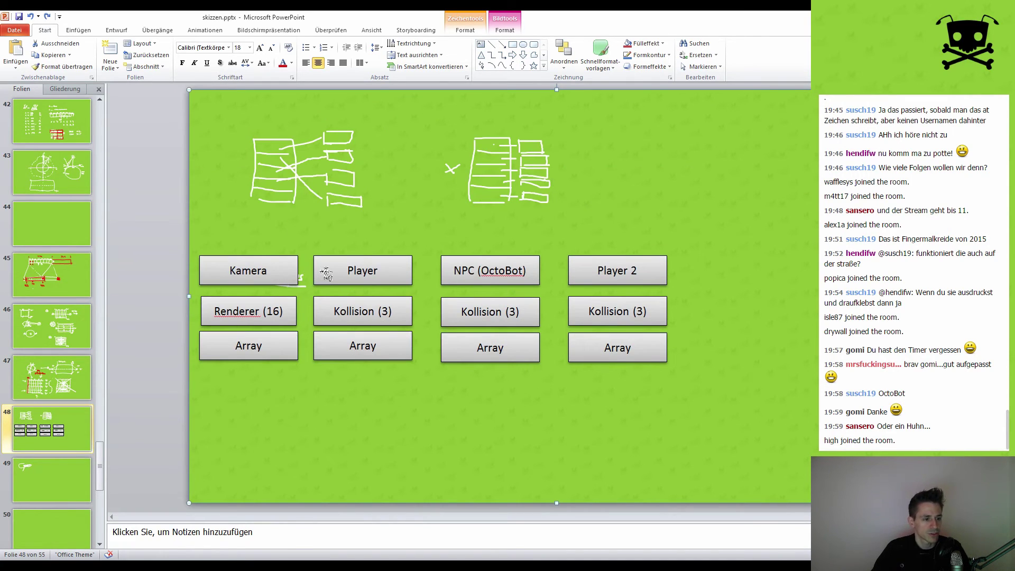
# Nudge column two's Player, Kollision (3) and Array boxes together into line.
pyautogui.click(325, 275)
pyautogui.keyDown('shift'); pyautogui.click(346, 312); pyautogui.keyUp('shift')
pyautogui.keyDown('shift'); pyautogui.click(344, 343); pyautogui.keyUp('shift')
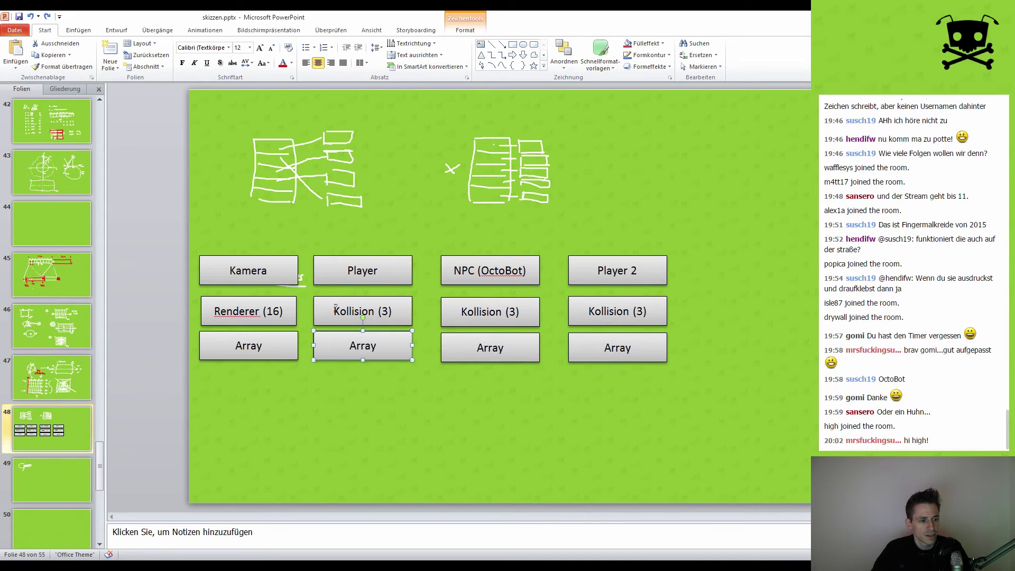
pyautogui.moveTo(341, 274); pyautogui.dragTo(347, 276)
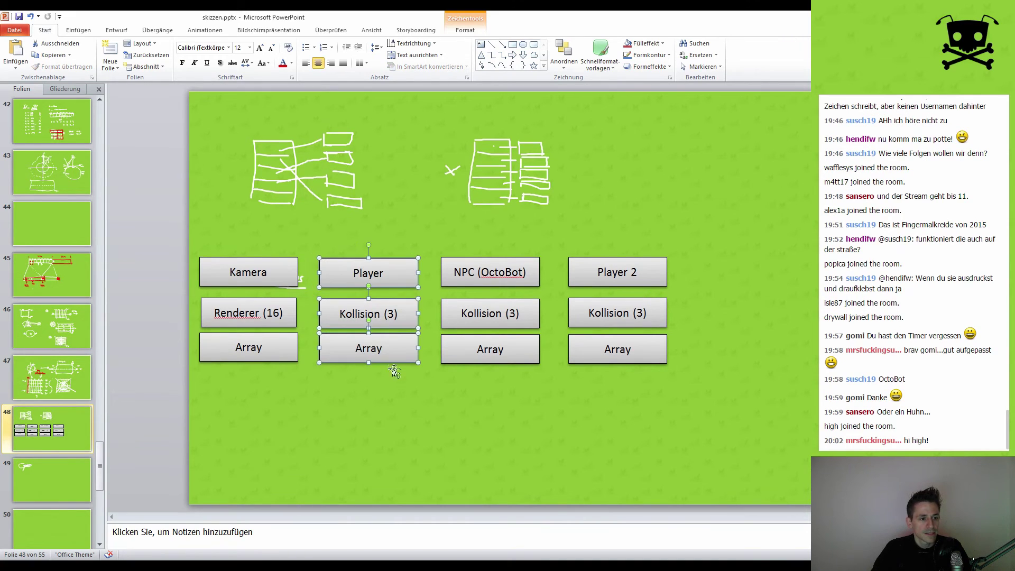
# Copy the Kamera column's Array box to a spare spot below the four columns.
pyautogui.click(434, 384)
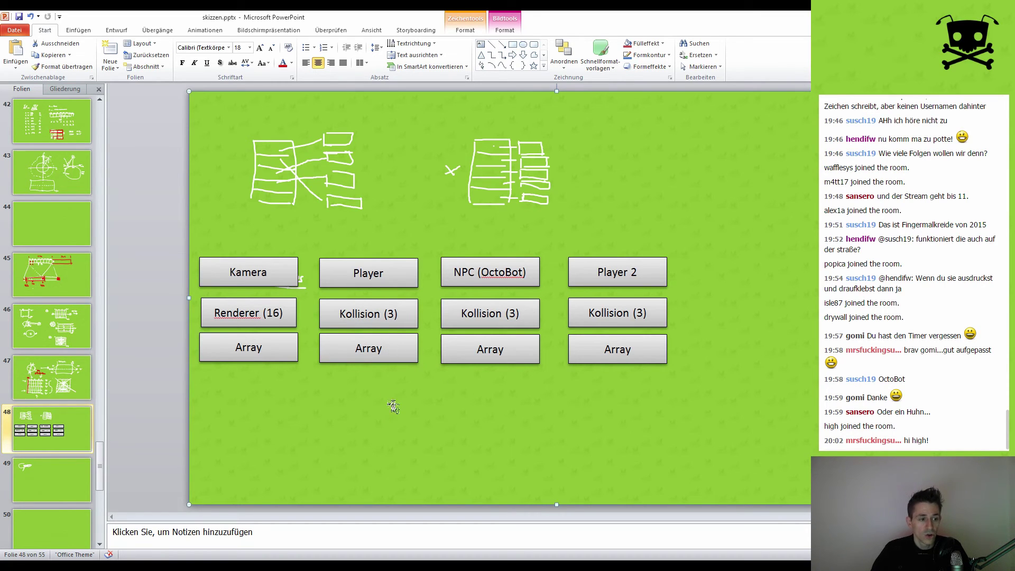
pyautogui.click(290, 351)
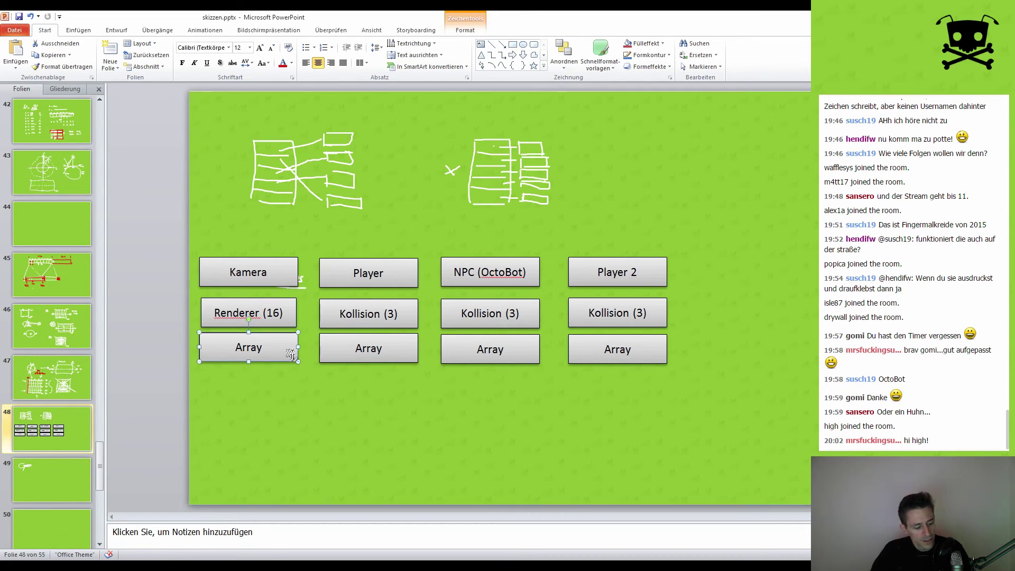
pyautogui.moveTo(291, 353); pyautogui.dragTo(358, 430)
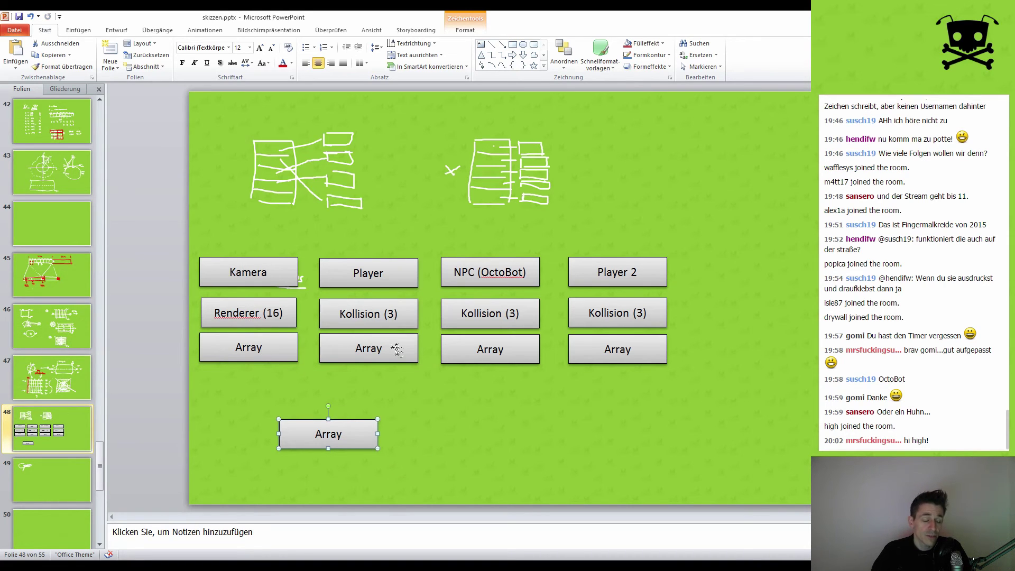
# Widen the spare box, relabel it 'Globales Dictionary', and move it slightly up.
pyautogui.moveTo(377, 434); pyautogui.dragTo(580, 437)
pyautogui.doubleClick(491, 441)
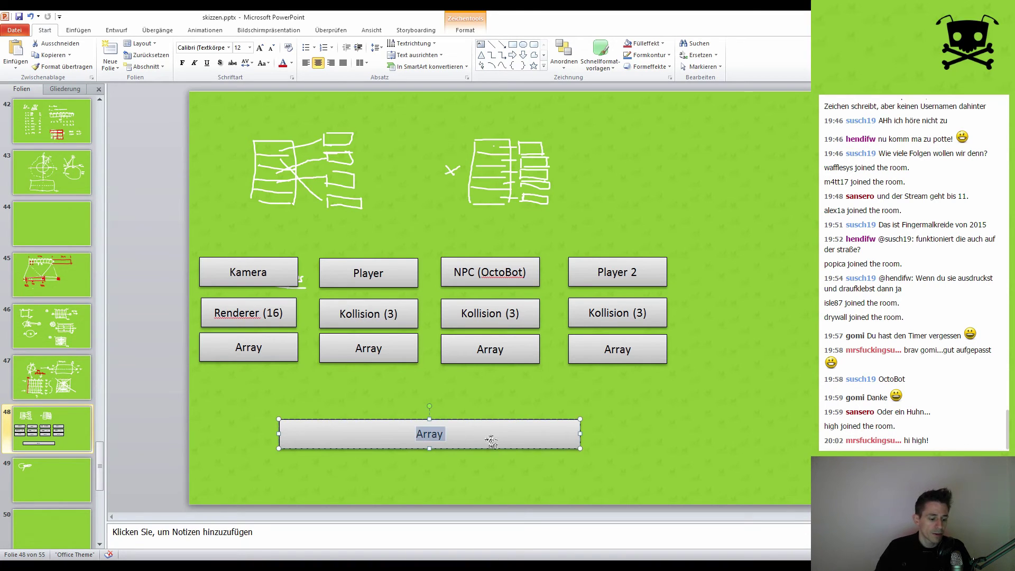
pyautogui.write('Globales Di')
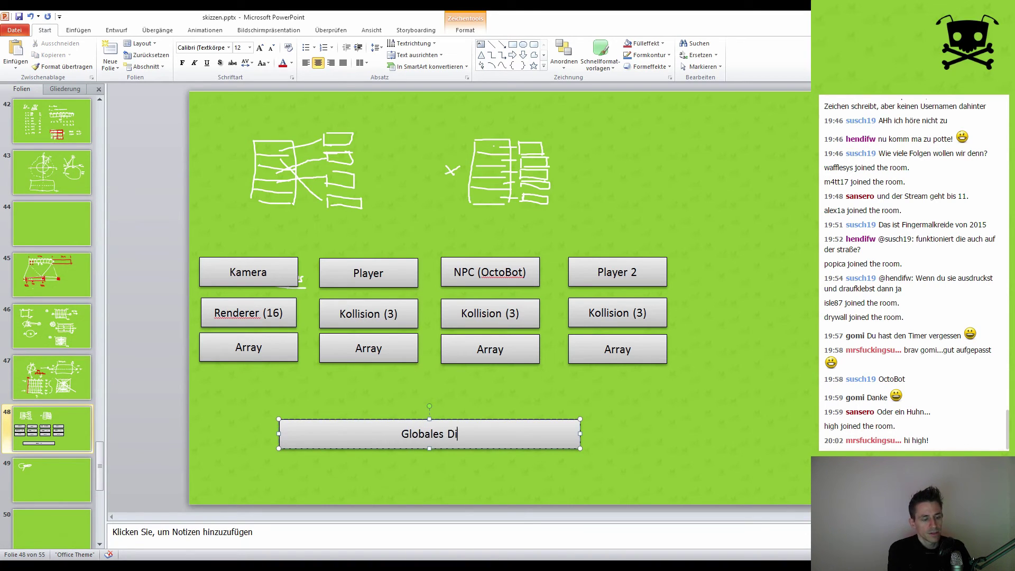
pyautogui.write('ctionary')
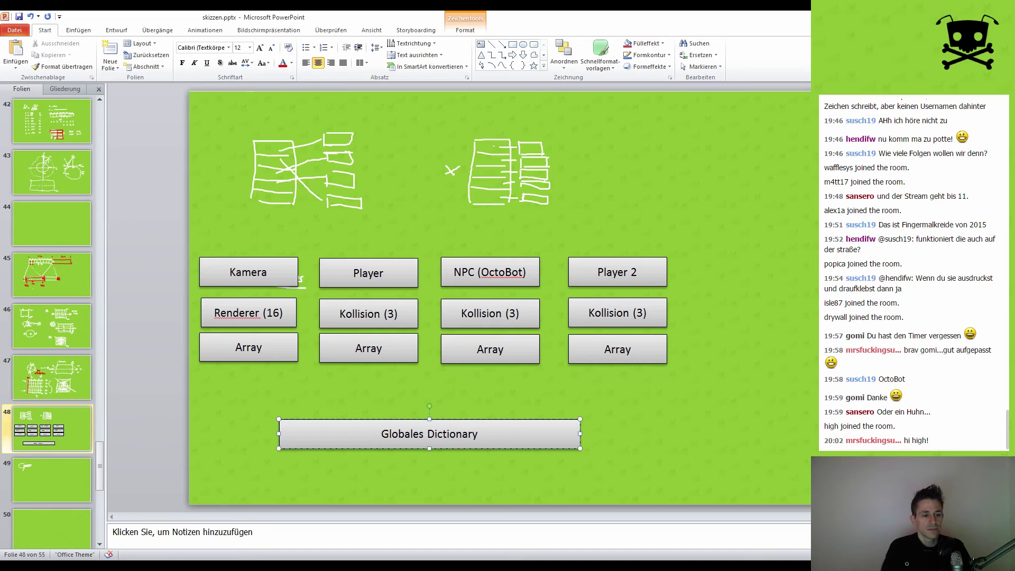
pyautogui.click(451, 423)
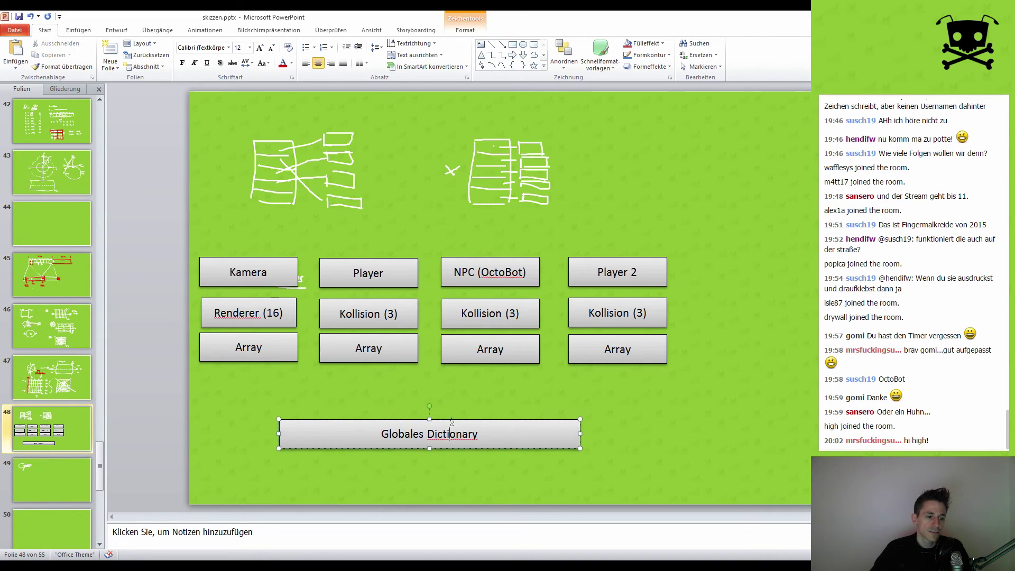
pyautogui.moveTo(451, 422); pyautogui.dragTo(450, 405)
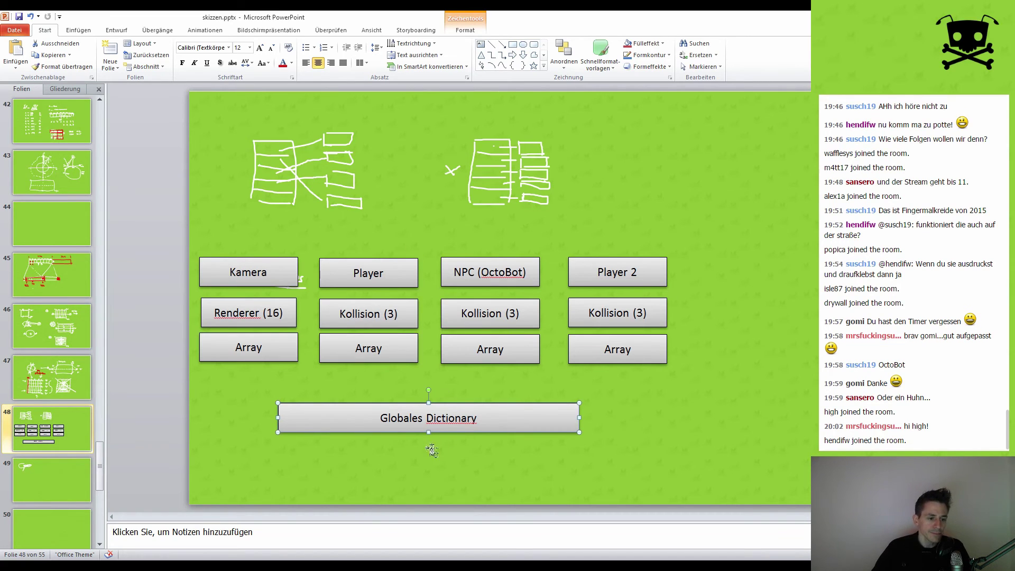
pyautogui.click(430, 449)
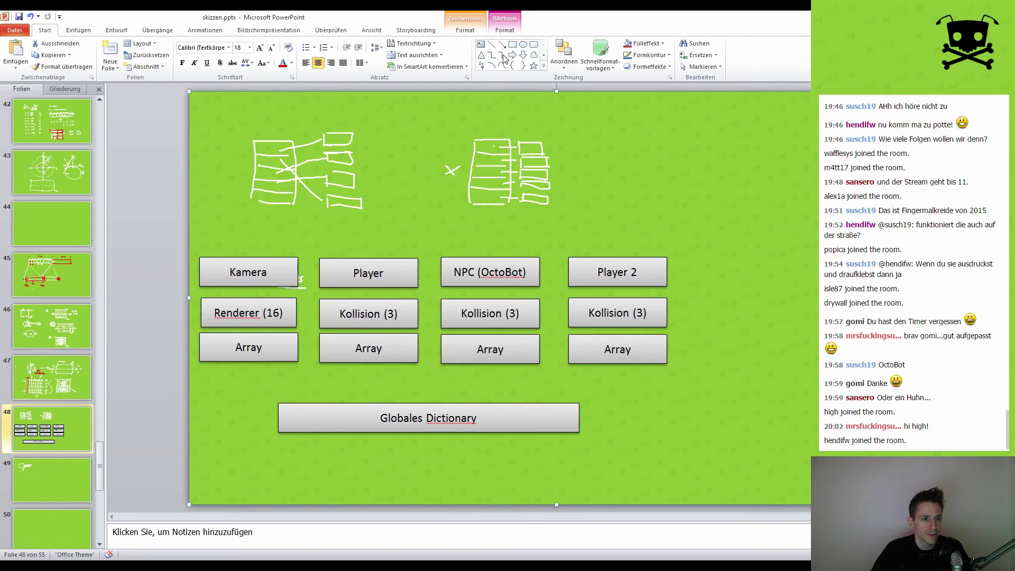
# Draw a blue cylinder shape below the Globales Dictionary box.
pyautogui.click(543, 66)
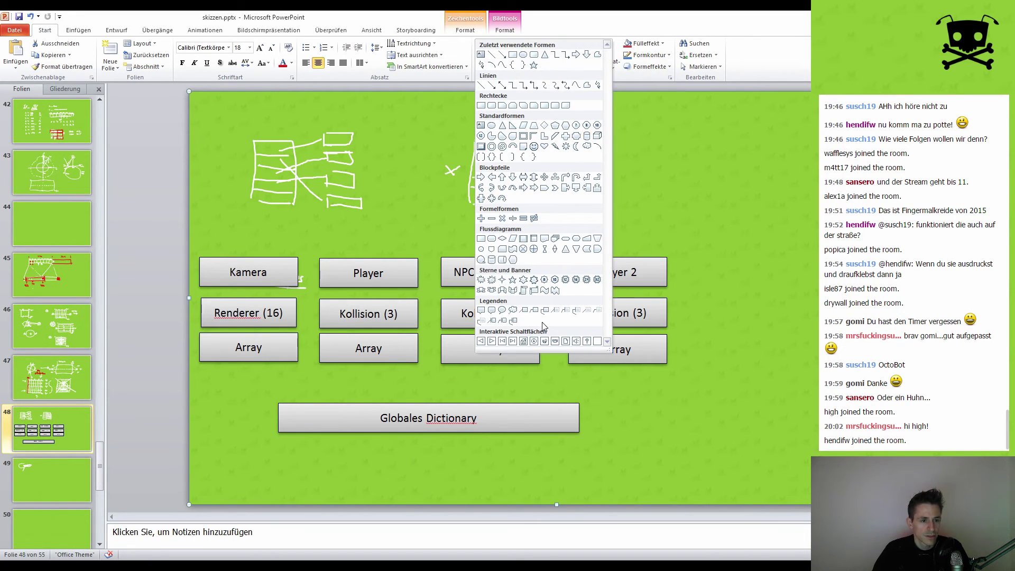
pyautogui.click(588, 136)
pyautogui.moveTo(406, 448)
pyautogui.mouseDown()
pyautogui.moveTo(441, 489)
pyautogui.moveTo(433, 471)
pyautogui.mouseUp()
pyautogui.click(520, 459)
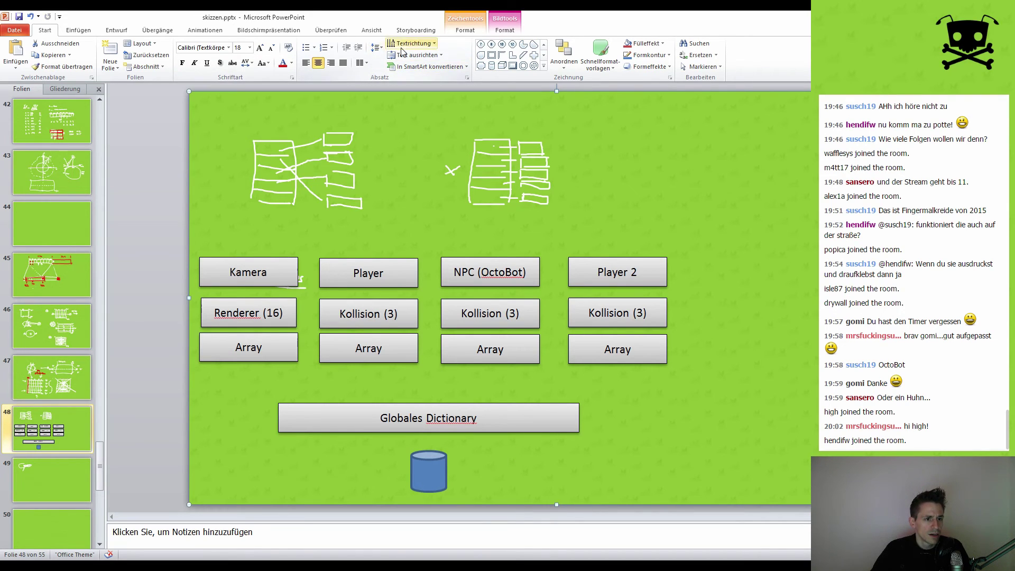
# Draw a short straight line from the cylinder's top up to Globales Dictionary.
pyautogui.click(88, 33)
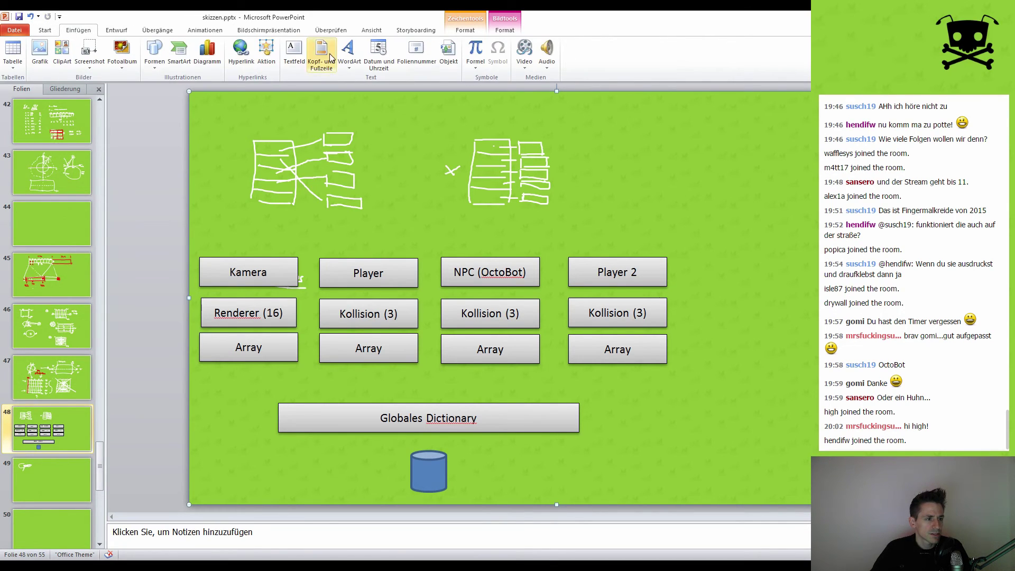
pyautogui.click(109, 33)
pyautogui.click(81, 33)
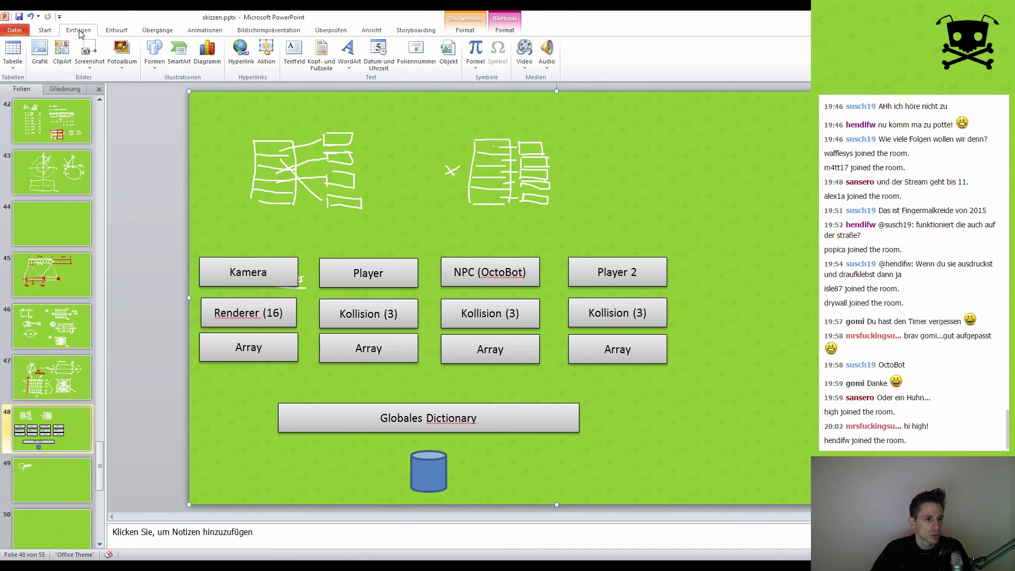
pyautogui.click(155, 54)
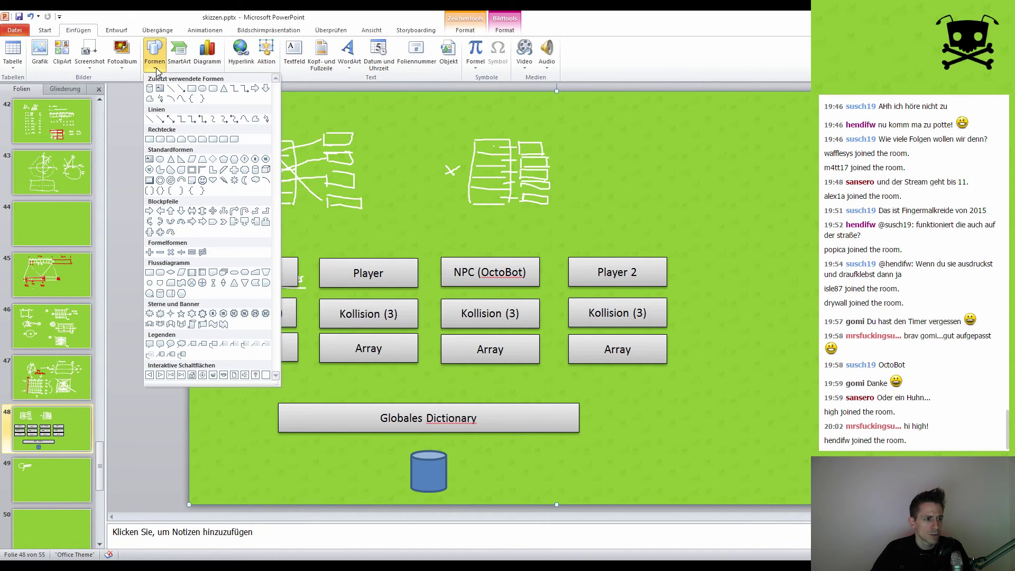
pyautogui.click(171, 89)
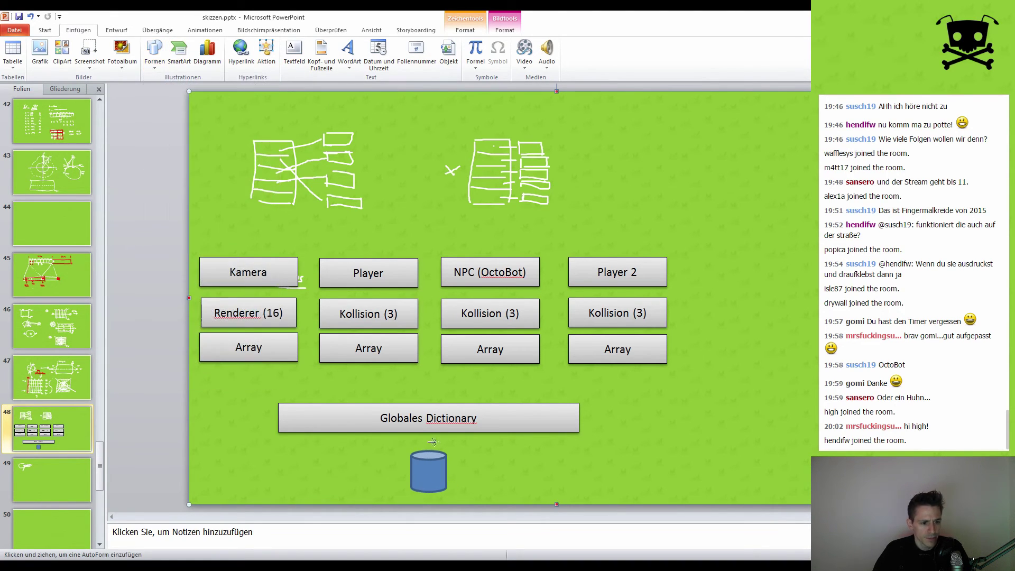
pyautogui.moveTo(428, 449); pyautogui.dragTo(428, 432)
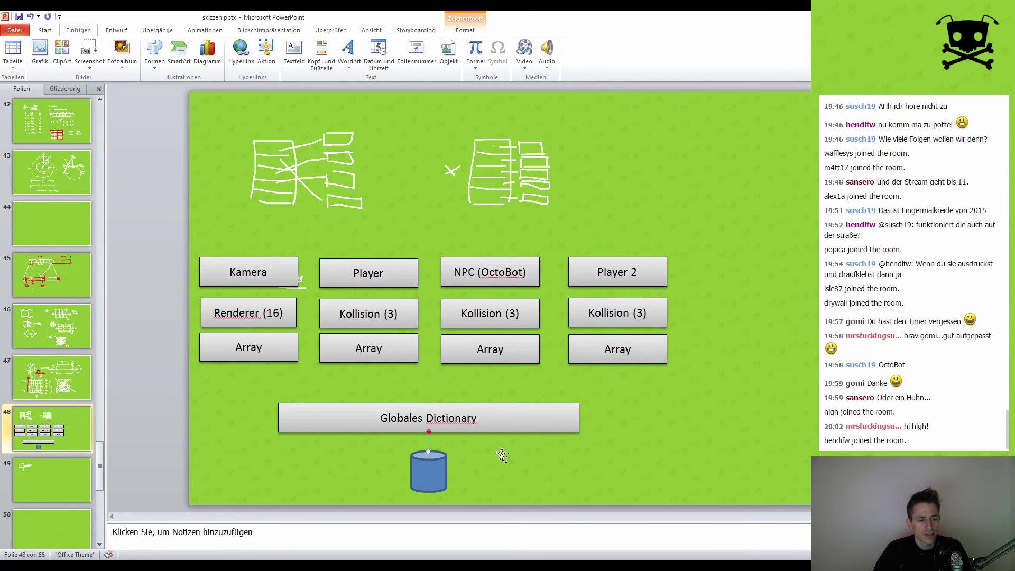
# Give the connecting line a thick black style from the Formenarten gallery.
pyautogui.click(458, 31)
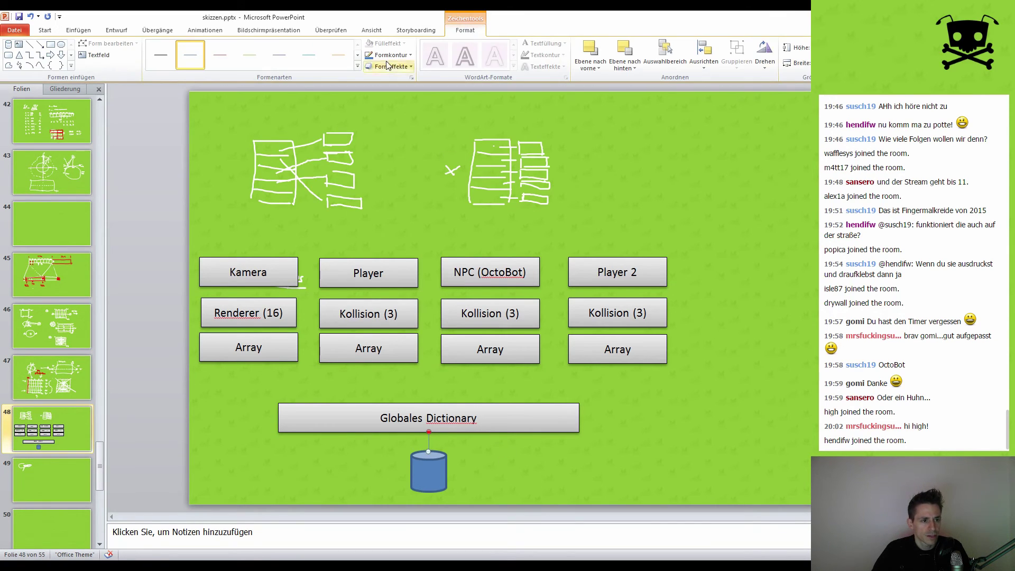
pyautogui.click(358, 68)
pyautogui.click(164, 114)
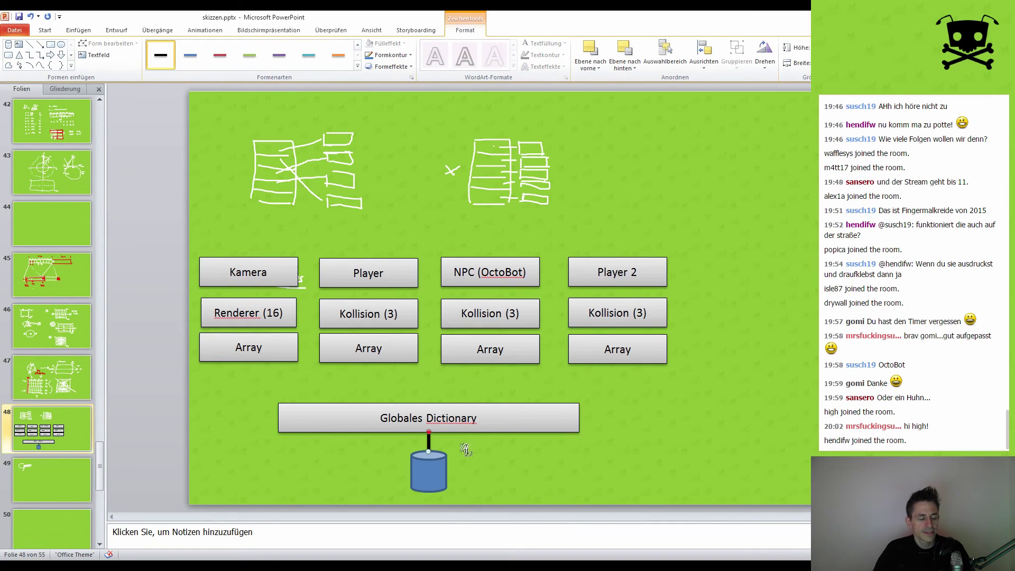
# Duplicate the line and connect the Kamera and Player Arrays to Globales Dictionary.
pyautogui.hotkey('ctrl', 'd')
pyautogui.moveTo(442, 455)
pyautogui.mouseDown()
pyautogui.moveTo(245, 389)
pyautogui.moveTo(251, 362)
pyautogui.mouseUp()
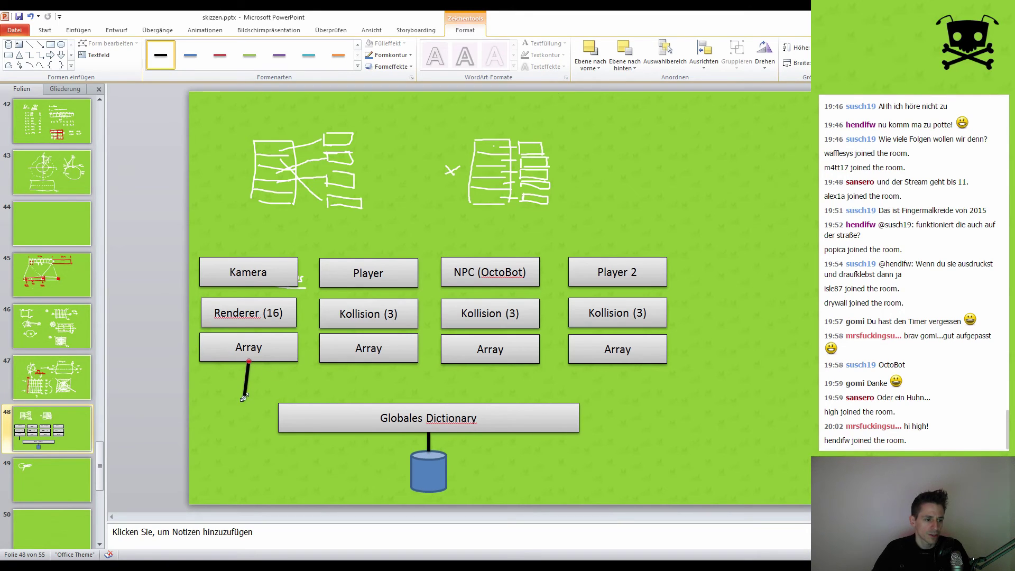
pyautogui.moveTo(244, 398)
pyautogui.mouseDown()
pyautogui.moveTo(428, 405)
pyautogui.moveTo(368, 362)
pyautogui.mouseUp()
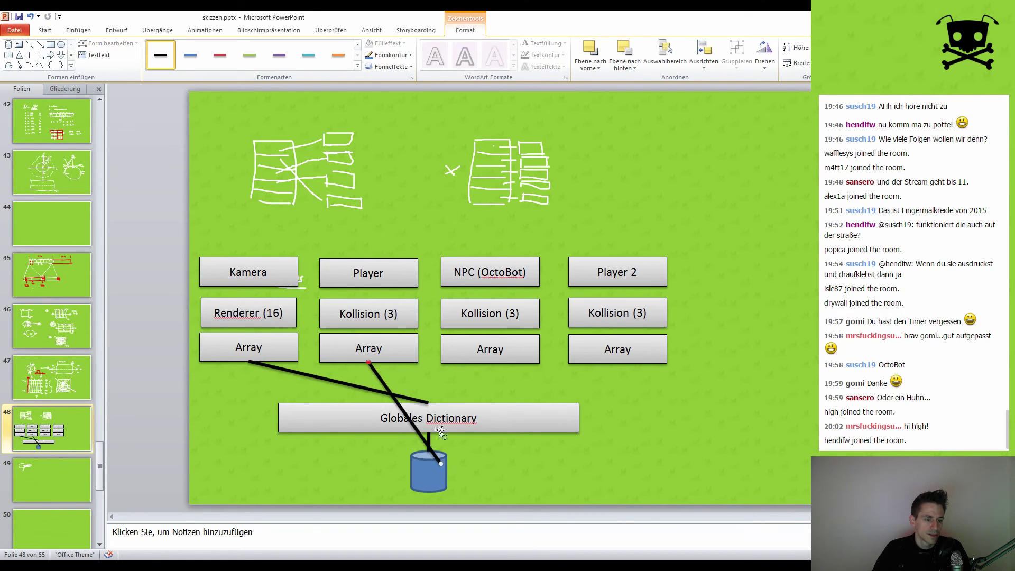
pyautogui.moveTo(441, 462); pyautogui.dragTo(428, 404)
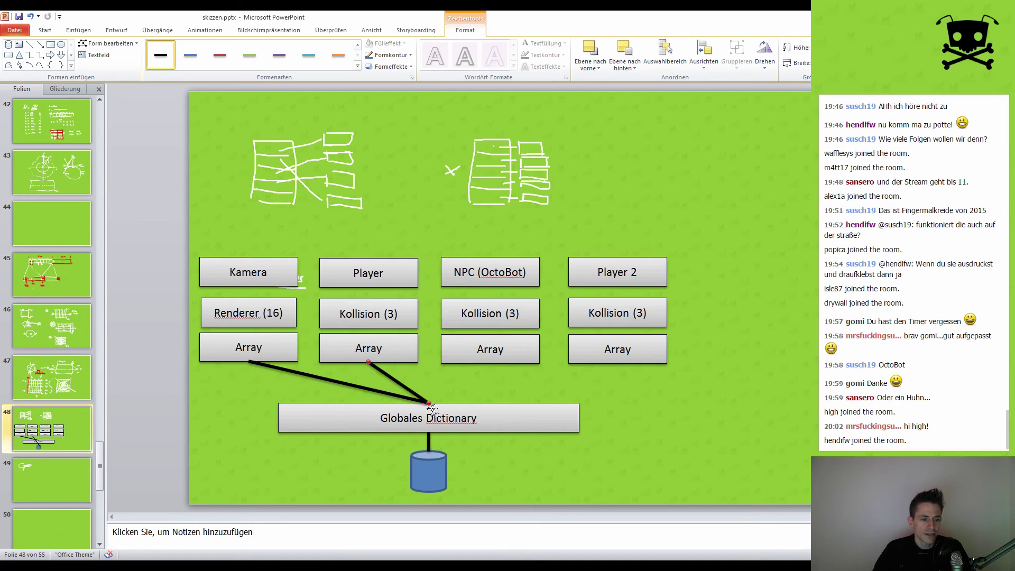
# Paste two more lines connecting the NPC and Player 2 Arrays to Globales Dictionary.
pyautogui.hotkey('ctrl', 'v')
pyautogui.moveTo(442, 444); pyautogui.dragTo(496, 365)
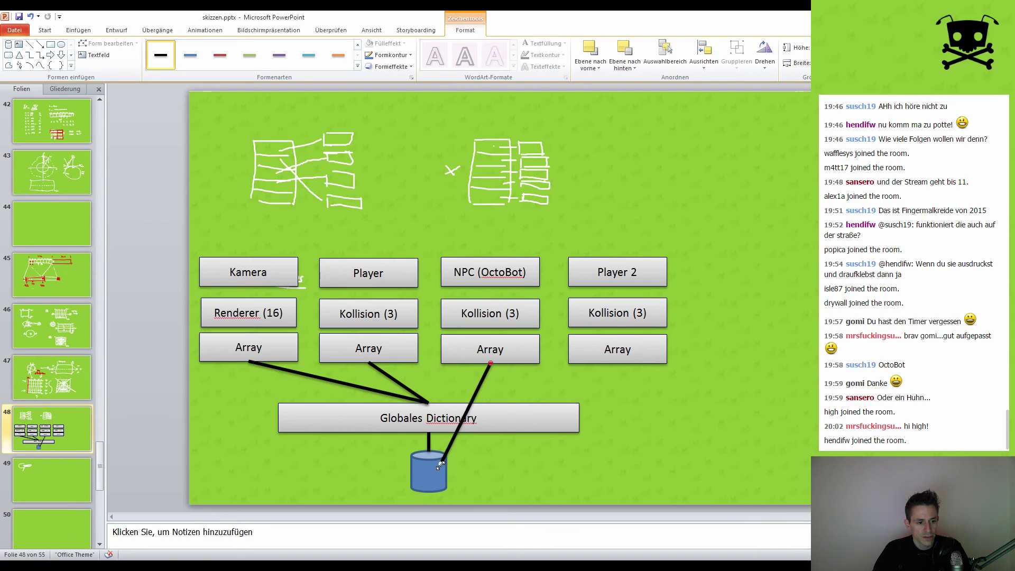
pyautogui.moveTo(441, 464); pyautogui.dragTo(429, 404)
pyautogui.hotkey('ctrl', 'v')
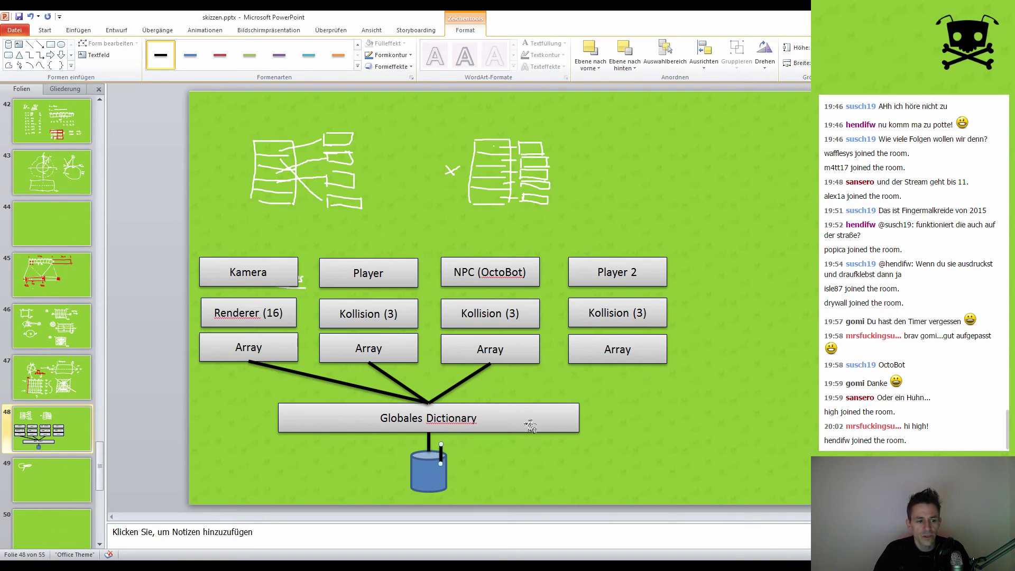
pyautogui.moveTo(441, 445); pyautogui.dragTo(618, 363)
pyautogui.moveTo(441, 463); pyautogui.dragTo(429, 404)
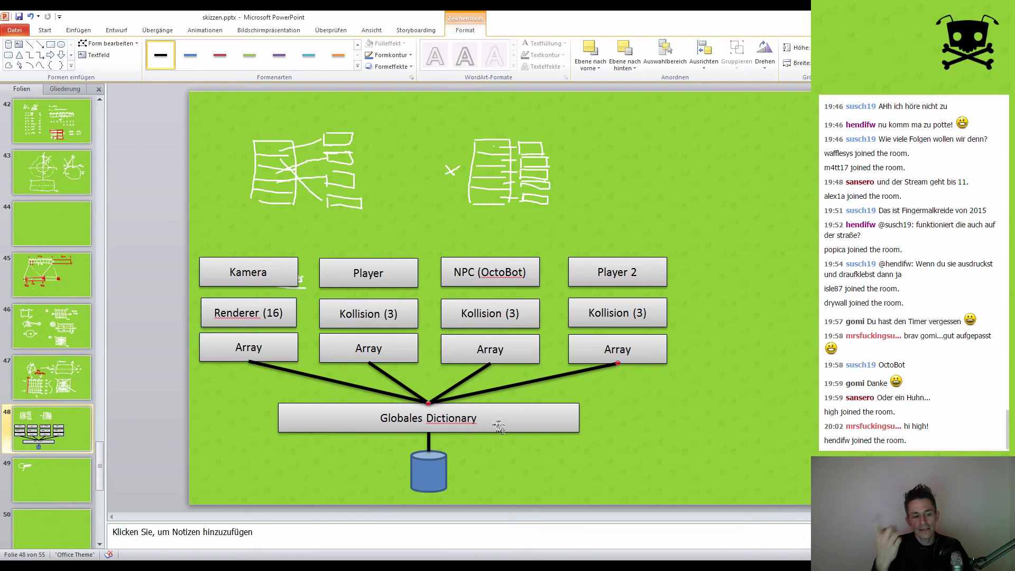
pyautogui.click(598, 375)
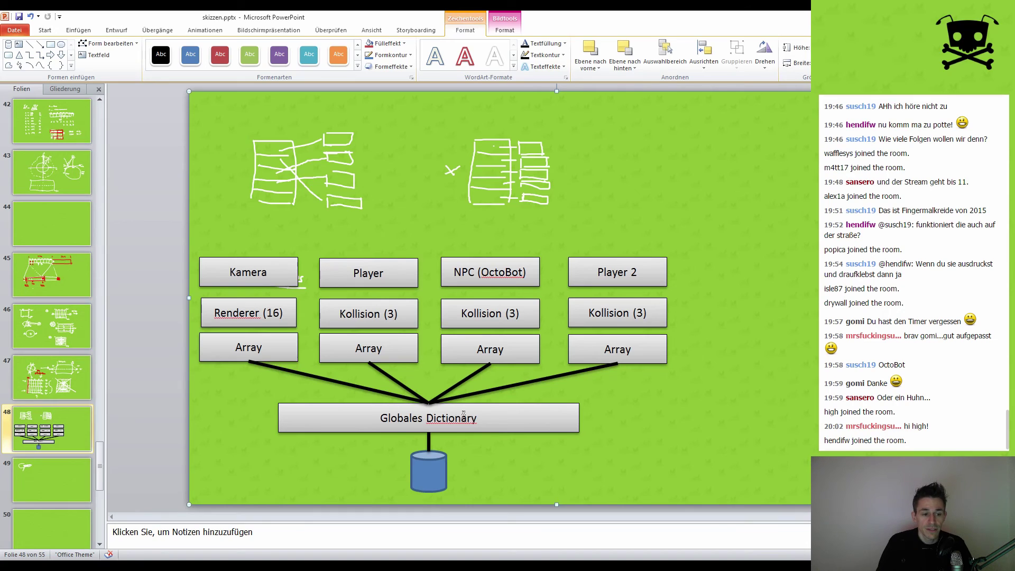
pyautogui.click(454, 419)
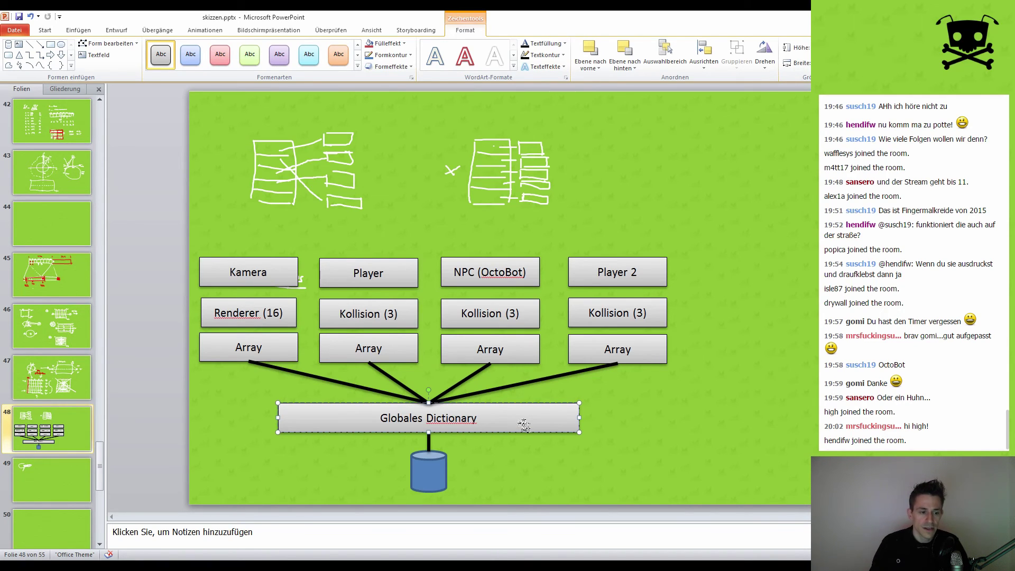
pyautogui.click(594, 428)
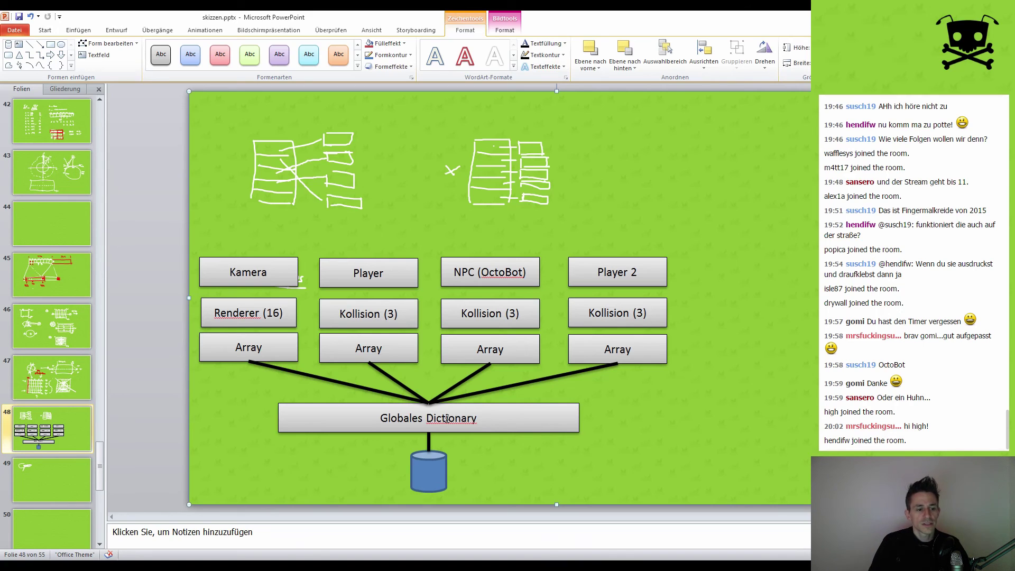
pyautogui.click(480, 422)
pyautogui.click(369, 340)
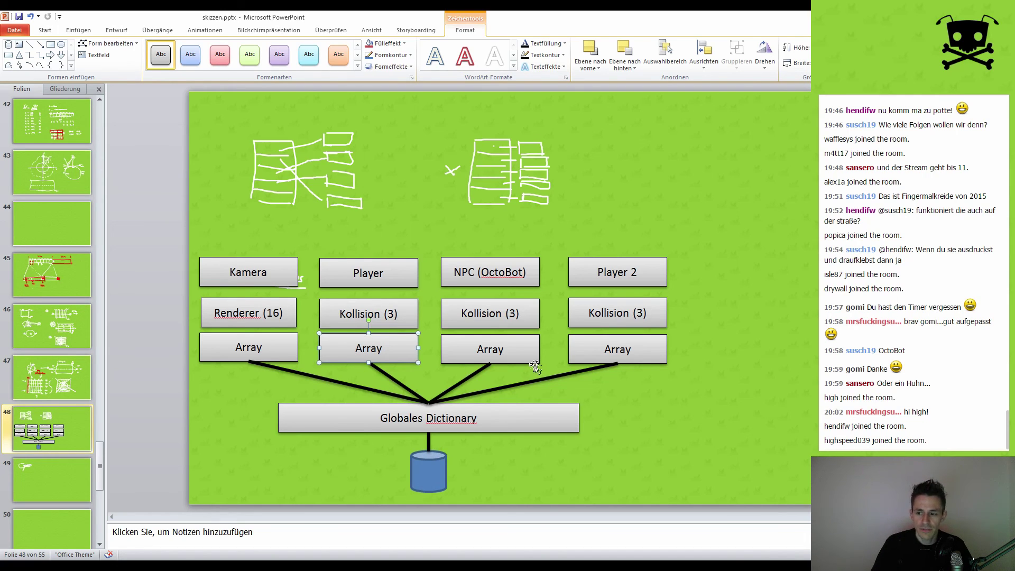
pyautogui.click(434, 418)
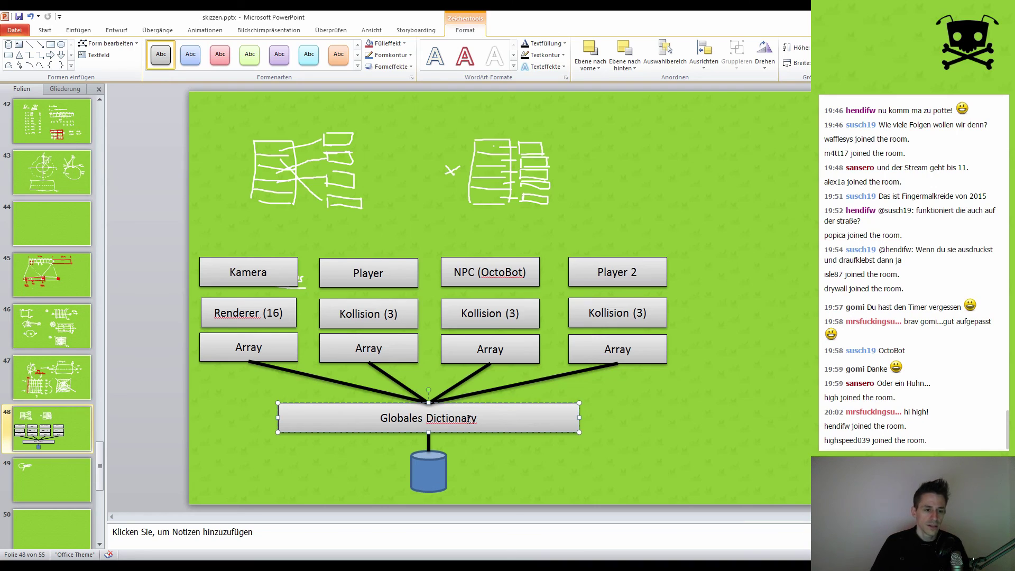
pyautogui.click(251, 347)
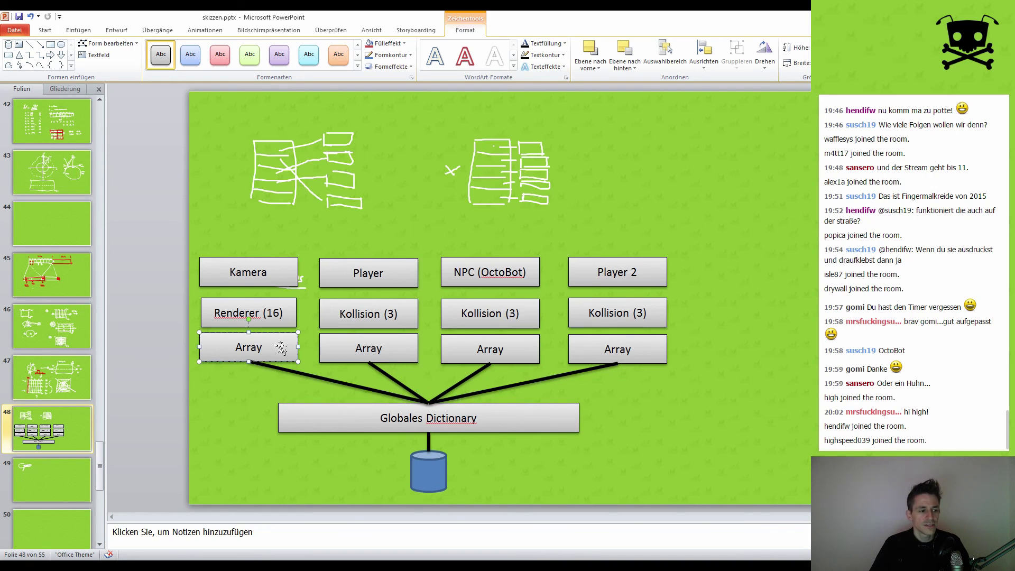